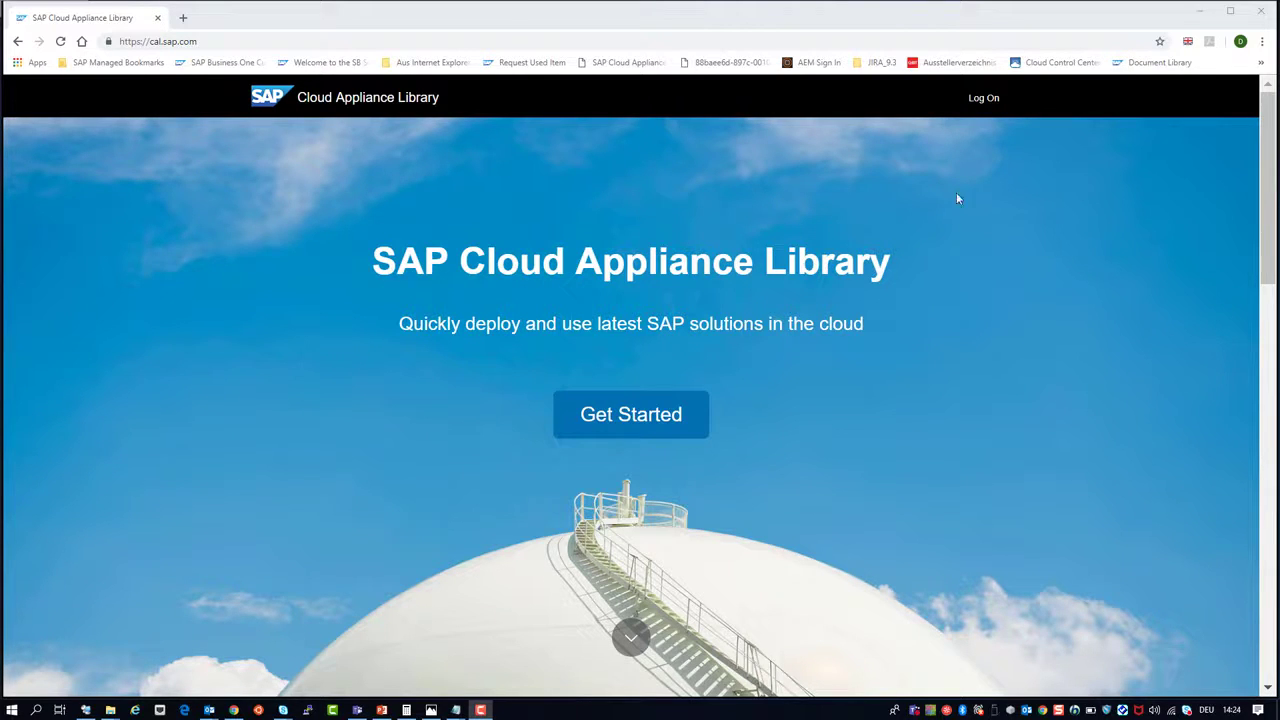
Step: Log on, search for 'business one', and create an instance of SAP Business One 9.3 for HANA PL4
{"action": "left_click", "coordinate": [985, 104]}
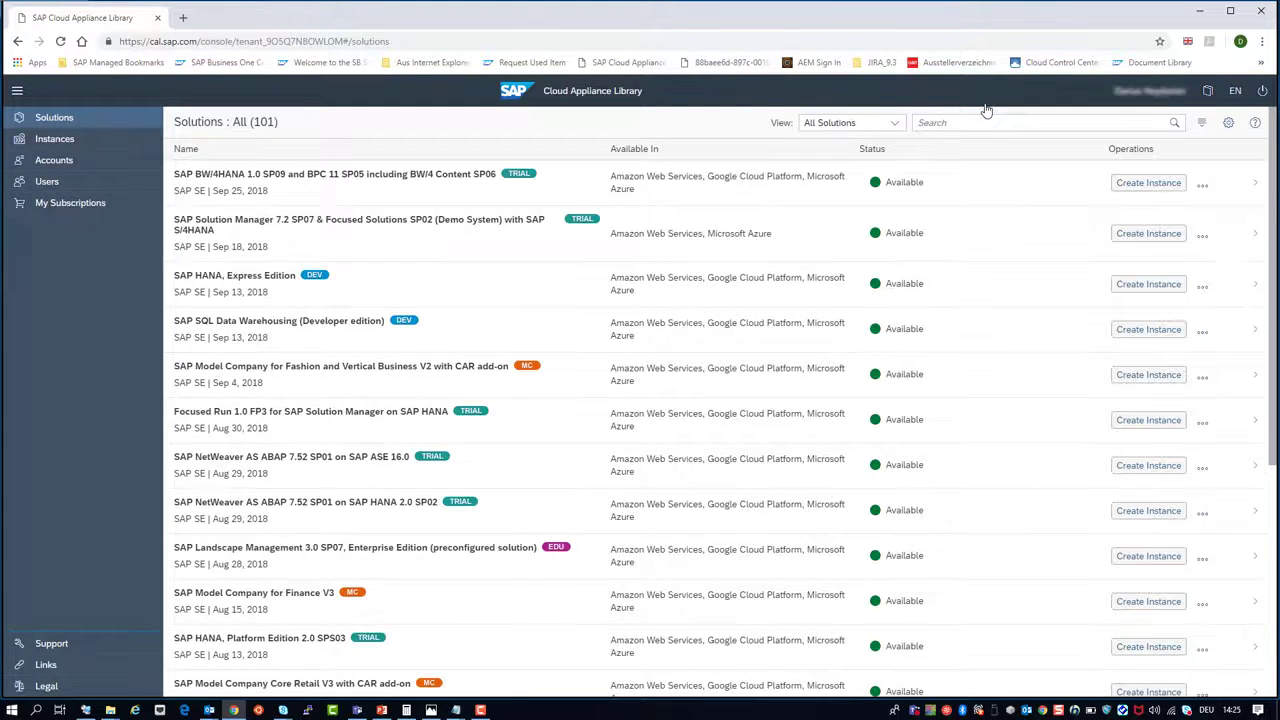
{"action": "left_click", "coordinate": [936, 124]}
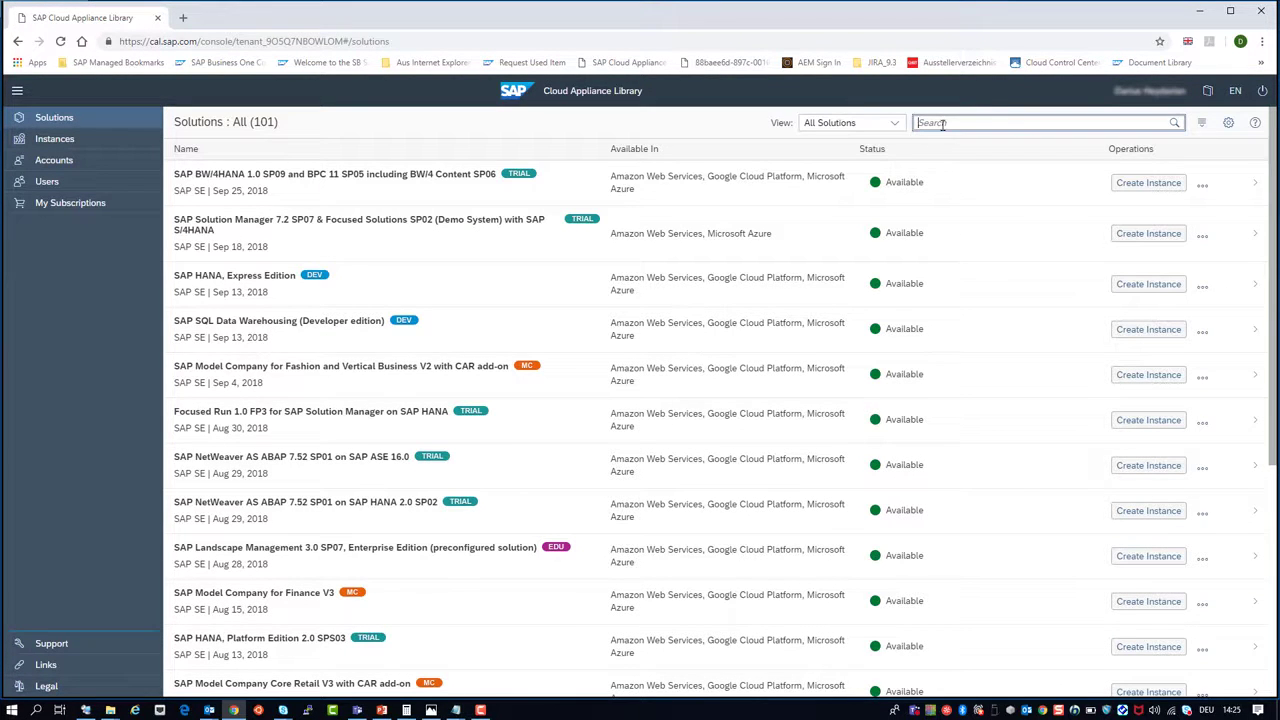
{"action": "type", "text": "business one"}
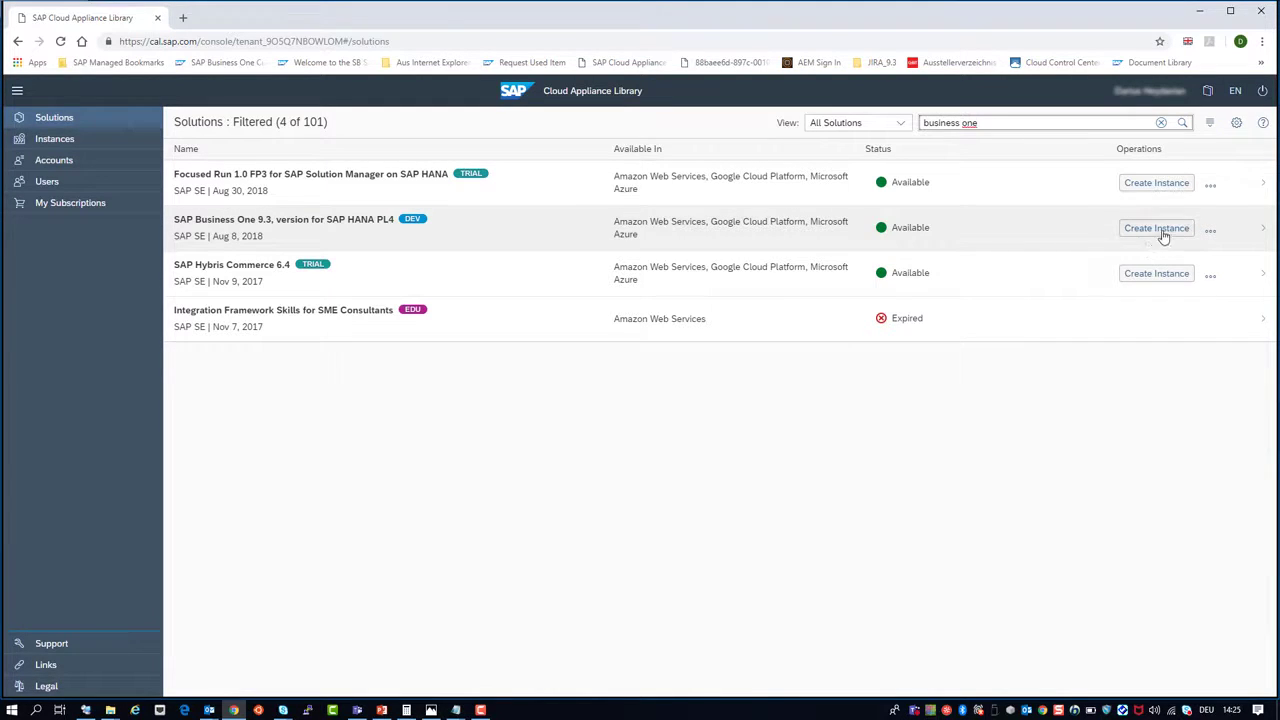
{"action": "left_click", "coordinate": [1157, 228]}
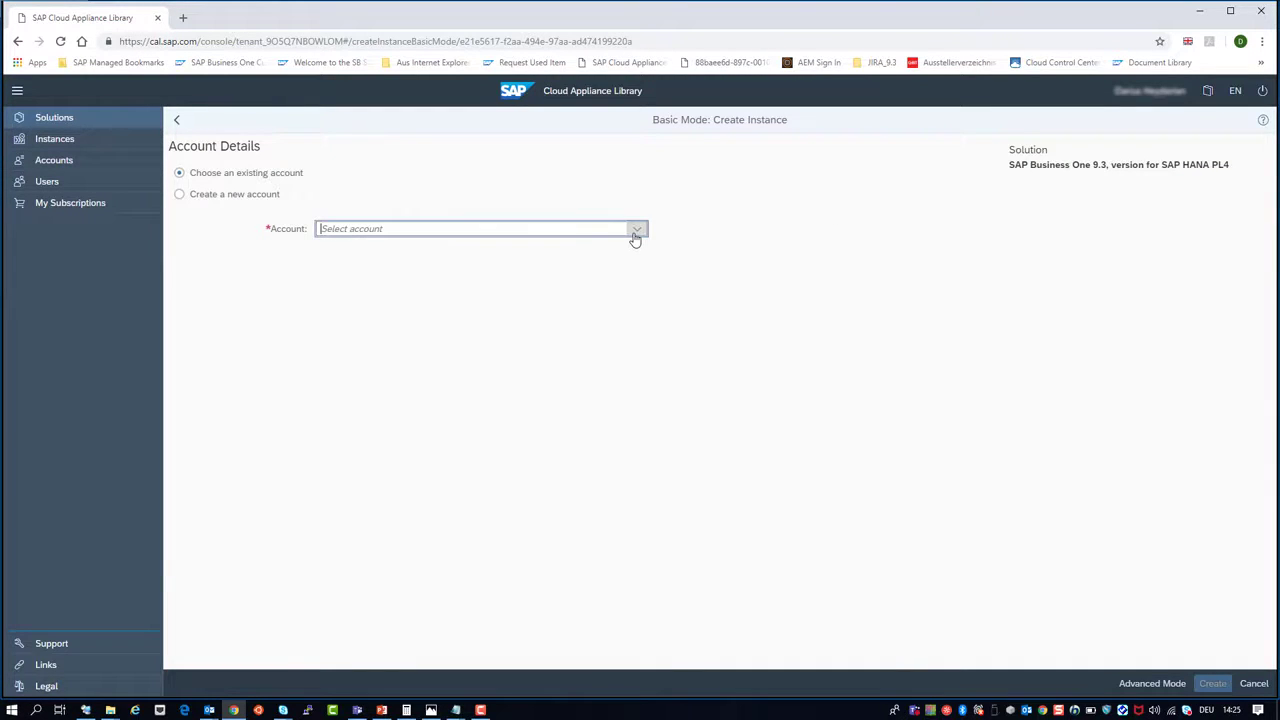
Step: Set account SAP Business One - AWS, name 'Custom DemoDB Import', region eu-central-1, then switch to Advanced Mode
{"action": "left_click", "coordinate": [635, 237]}
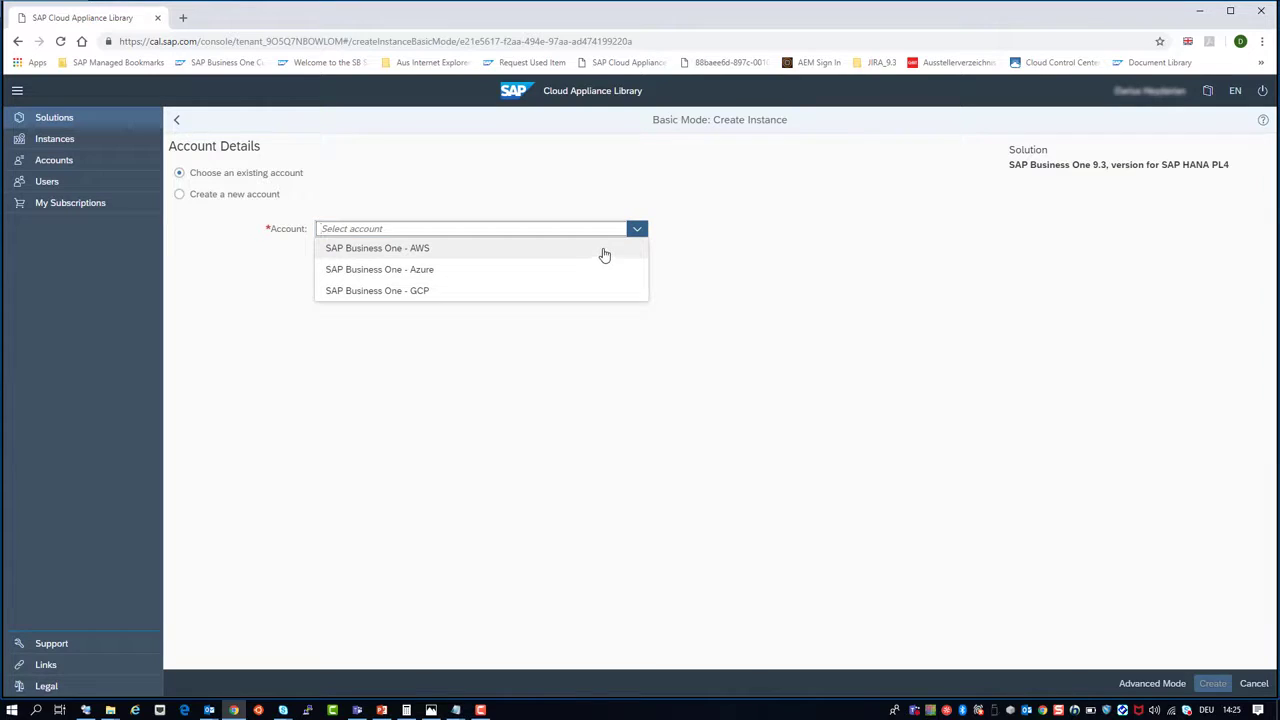
{"action": "left_click", "coordinate": [604, 252]}
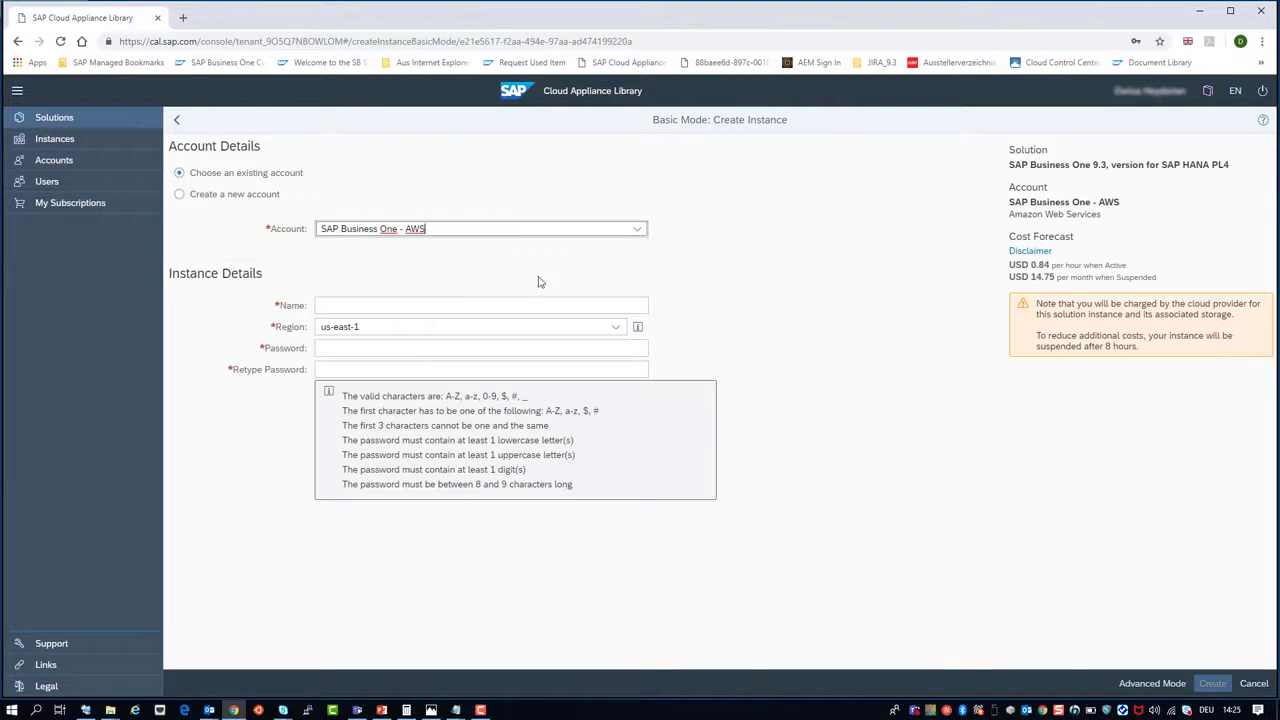
{"action": "left_click", "coordinate": [466, 304]}
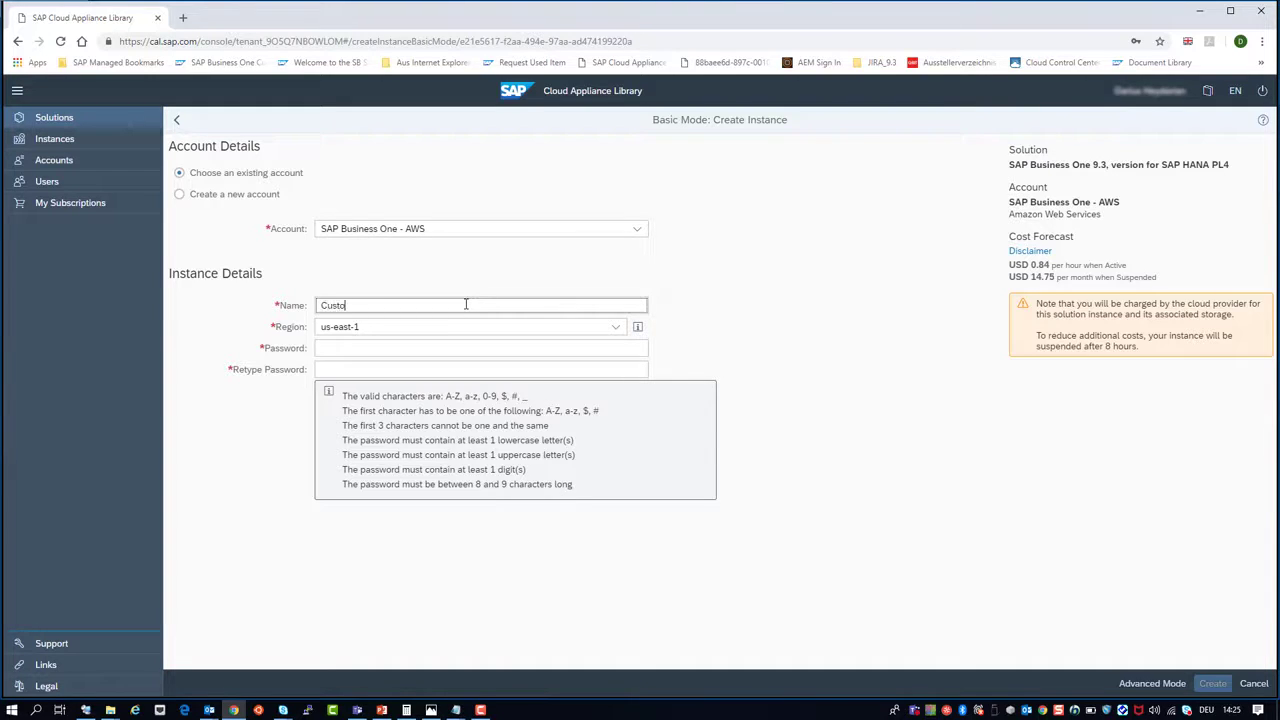
{"action": "type", "text": "Custom DemoDB Import"}
{"action": "left_click", "coordinate": [616, 334]}
{"action": "left_click", "coordinate": [571, 409]}
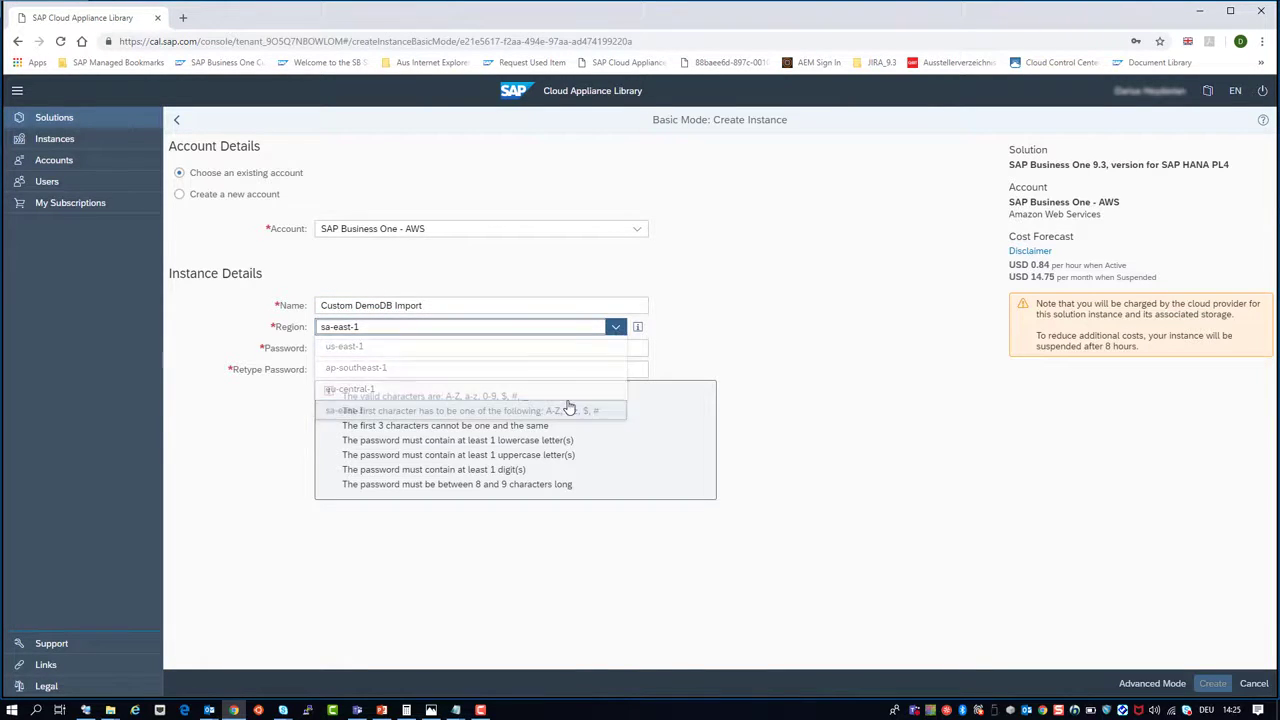
{"action": "left_click", "coordinate": [618, 332]}
{"action": "left_click", "coordinate": [600, 389]}
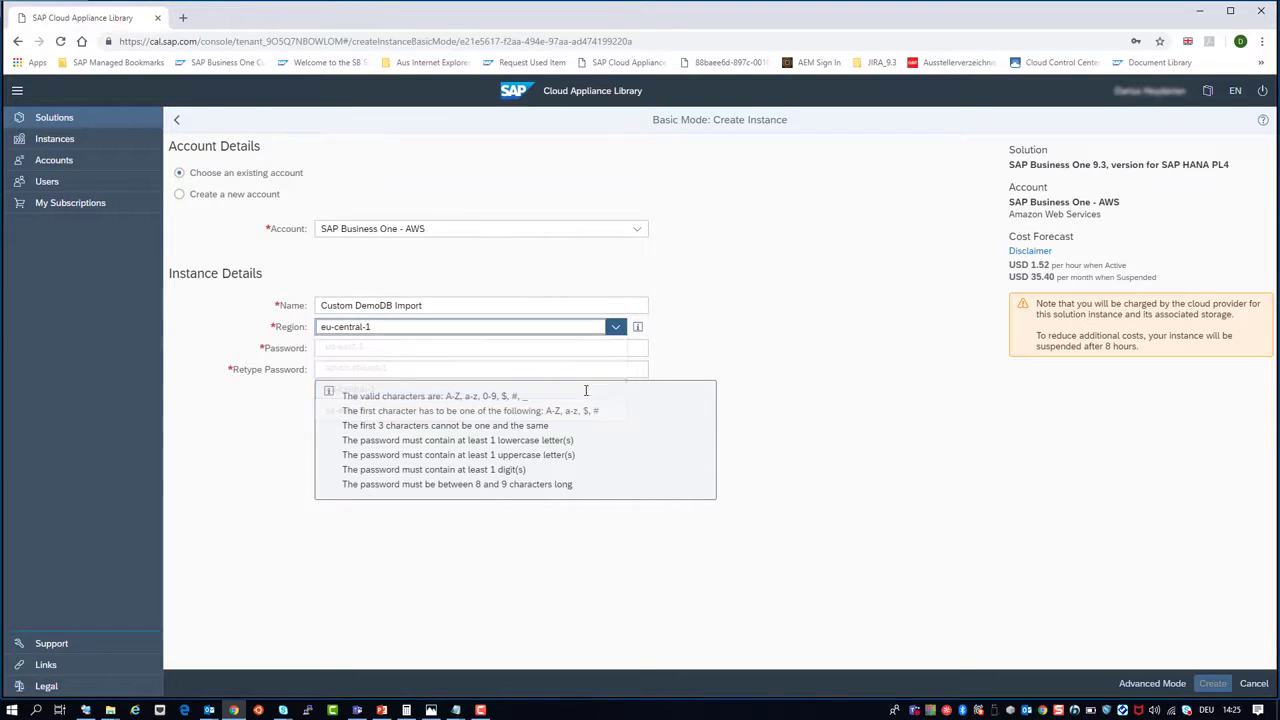
{"action": "left_click", "coordinate": [1125, 684]}
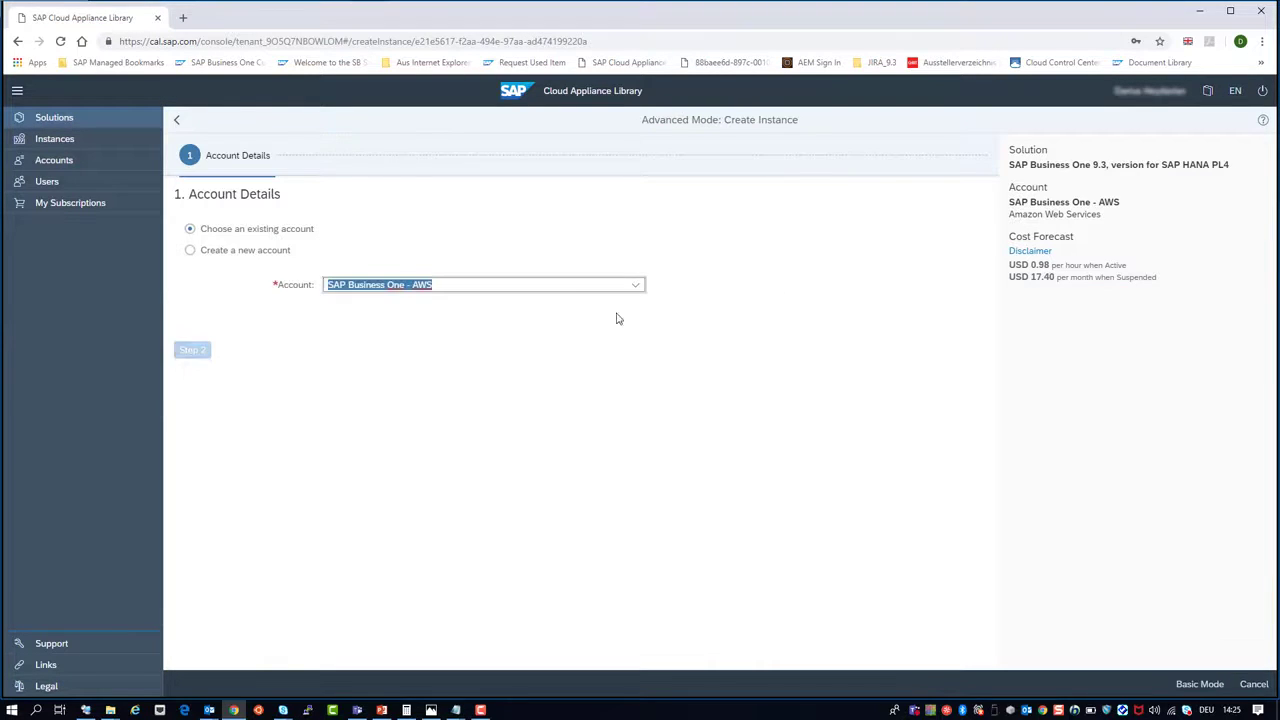
Step: Request a public static IP address for the instance
{"action": "left_click", "coordinate": [180, 340]}
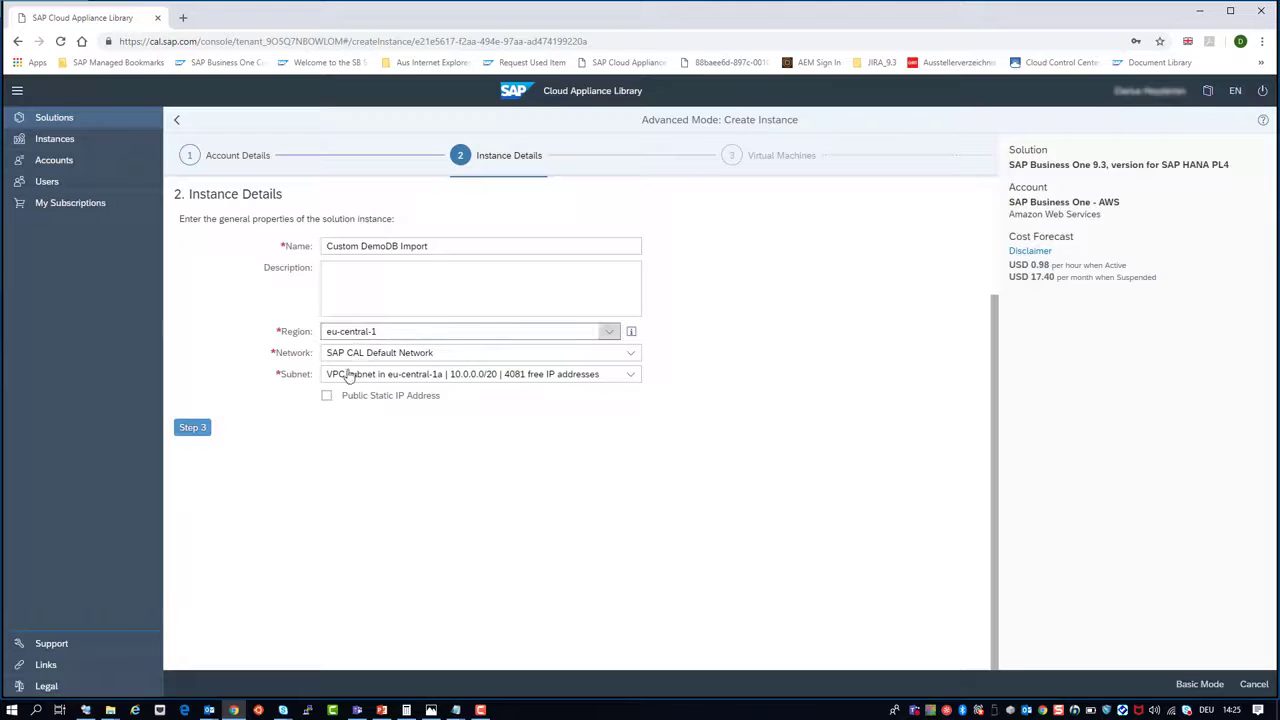
{"action": "left_click", "coordinate": [325, 400]}
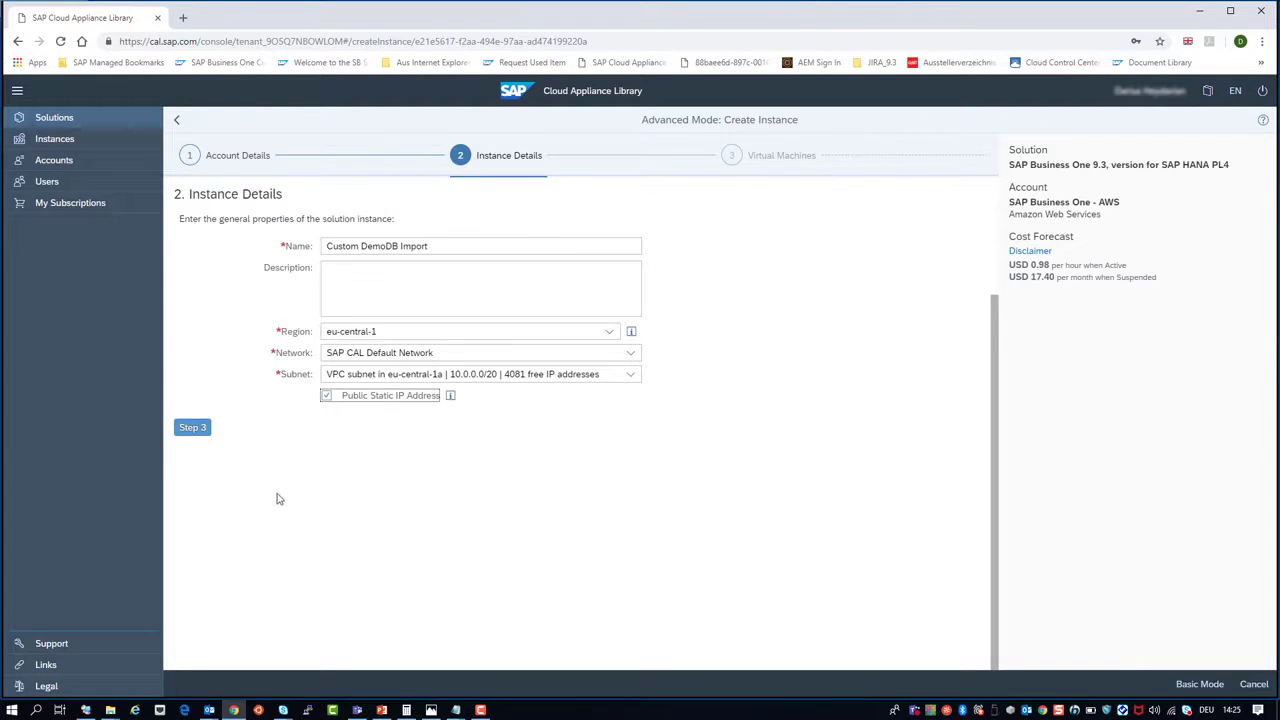
{"action": "left_click", "coordinate": [193, 431]}
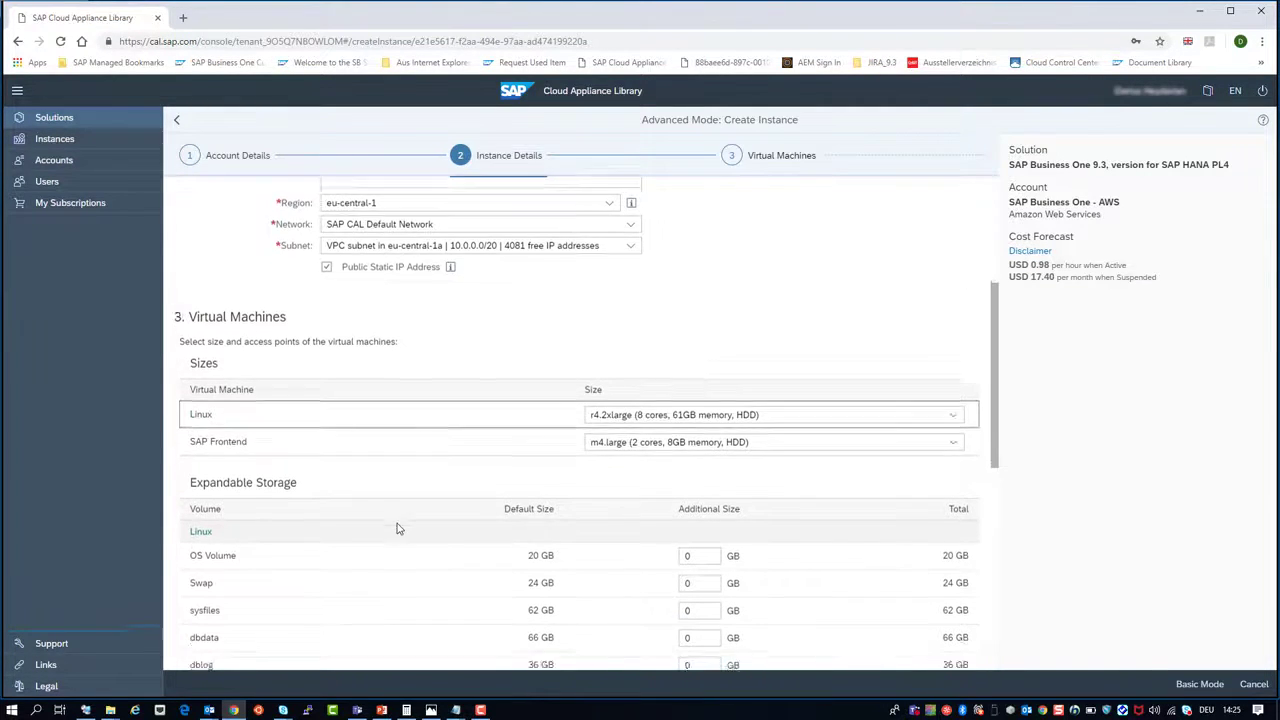
{"action": "scroll", "coordinate": [397, 528], "scroll_direction": "down", "scroll_amount": 5}
Step: Enter and confirm the solution master password, then review the instance summary
{"action": "left_click", "coordinate": [188, 648]}
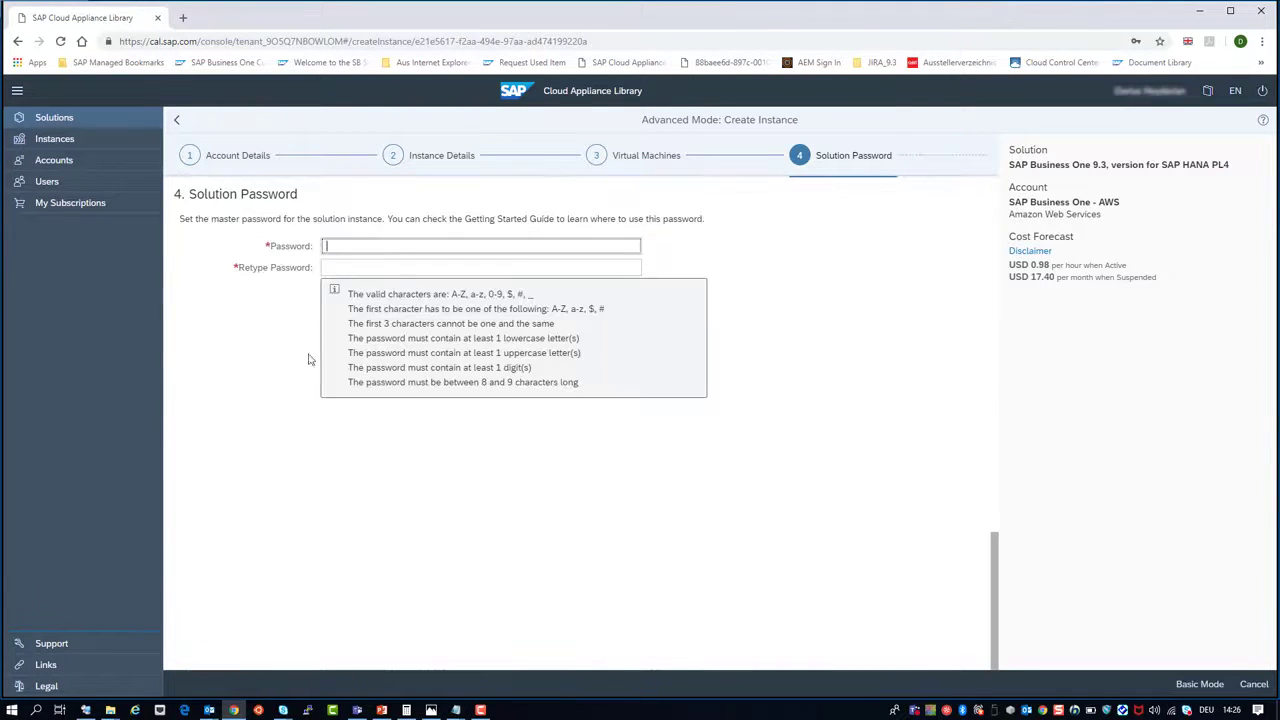
{"action": "type", "text": "S1••"}
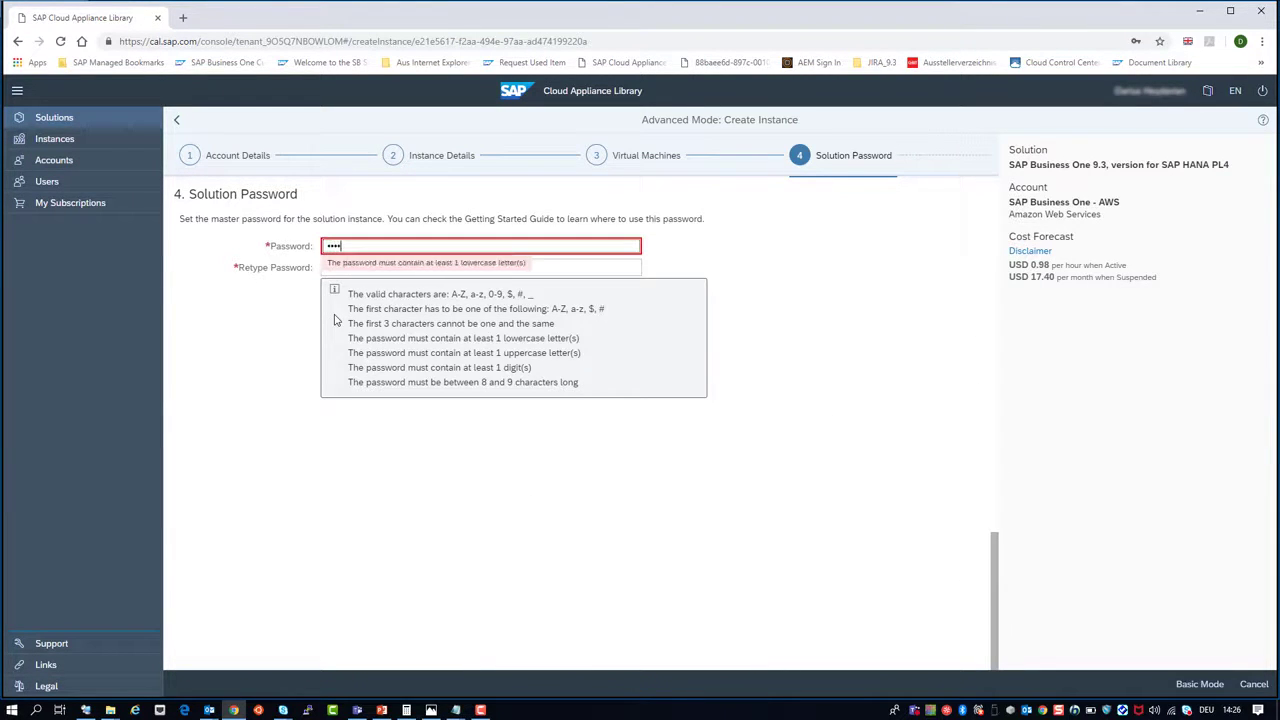
{"action": "type", "text": "••••"}
{"action": "key", "text": "Tab"}
{"action": "type", "text": "••••"}
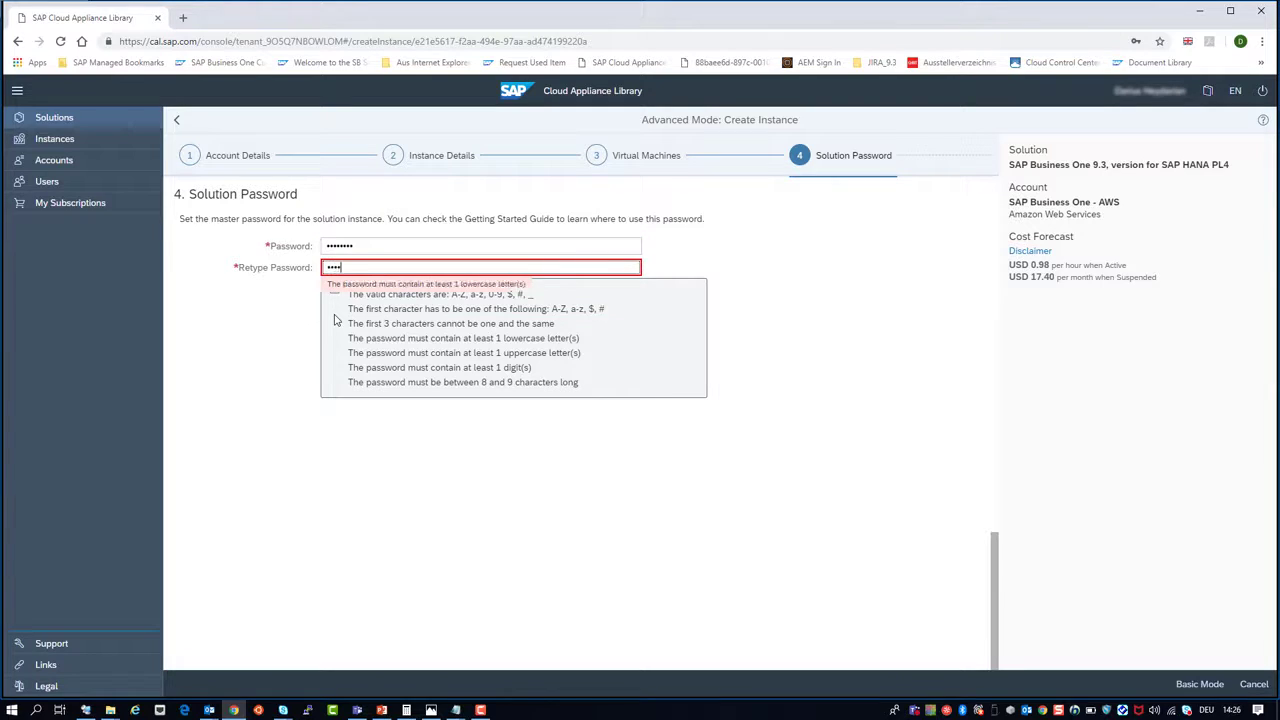
{"action": "type", "text": "••••"}
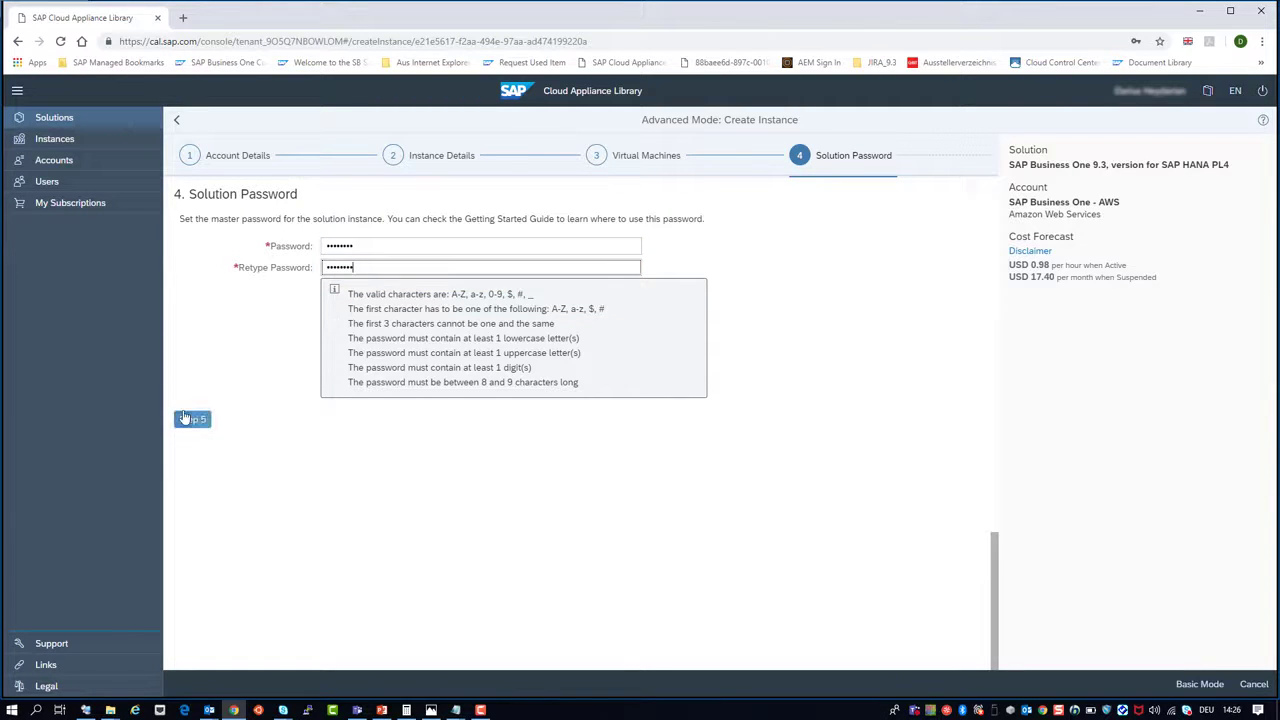
{"action": "left_click", "coordinate": [187, 418]}
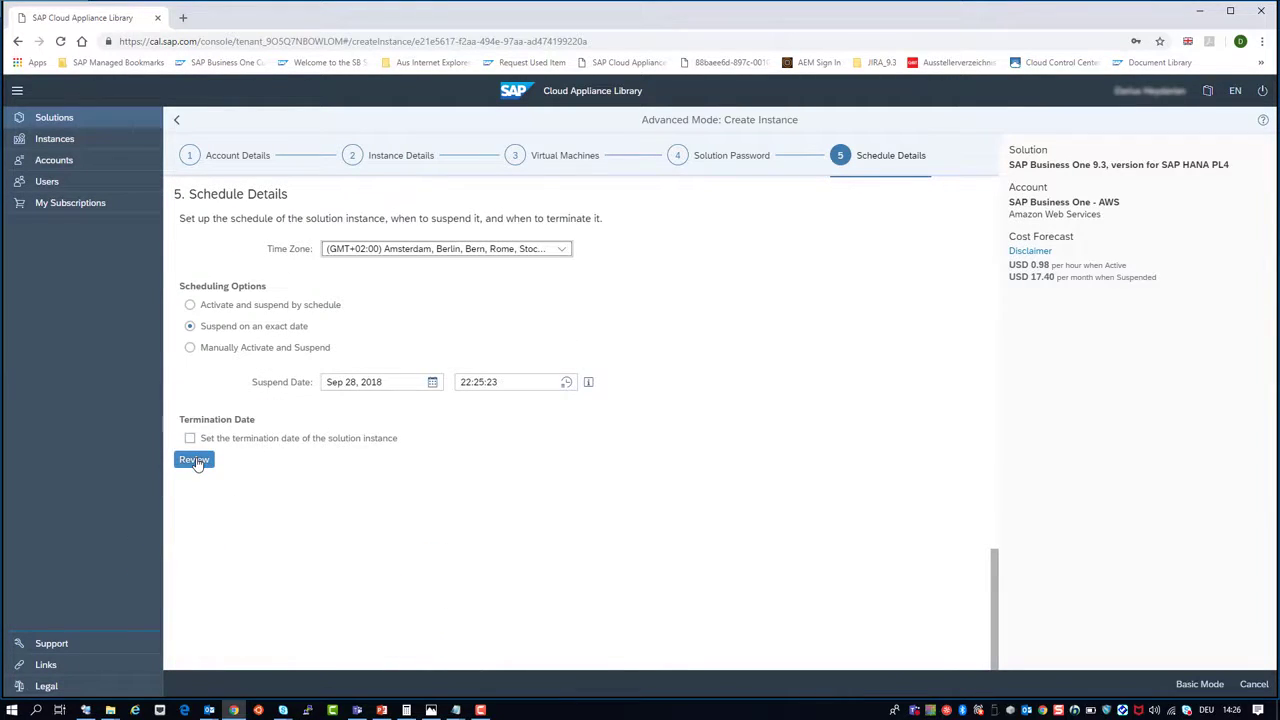
{"action": "left_click", "coordinate": [195, 461]}
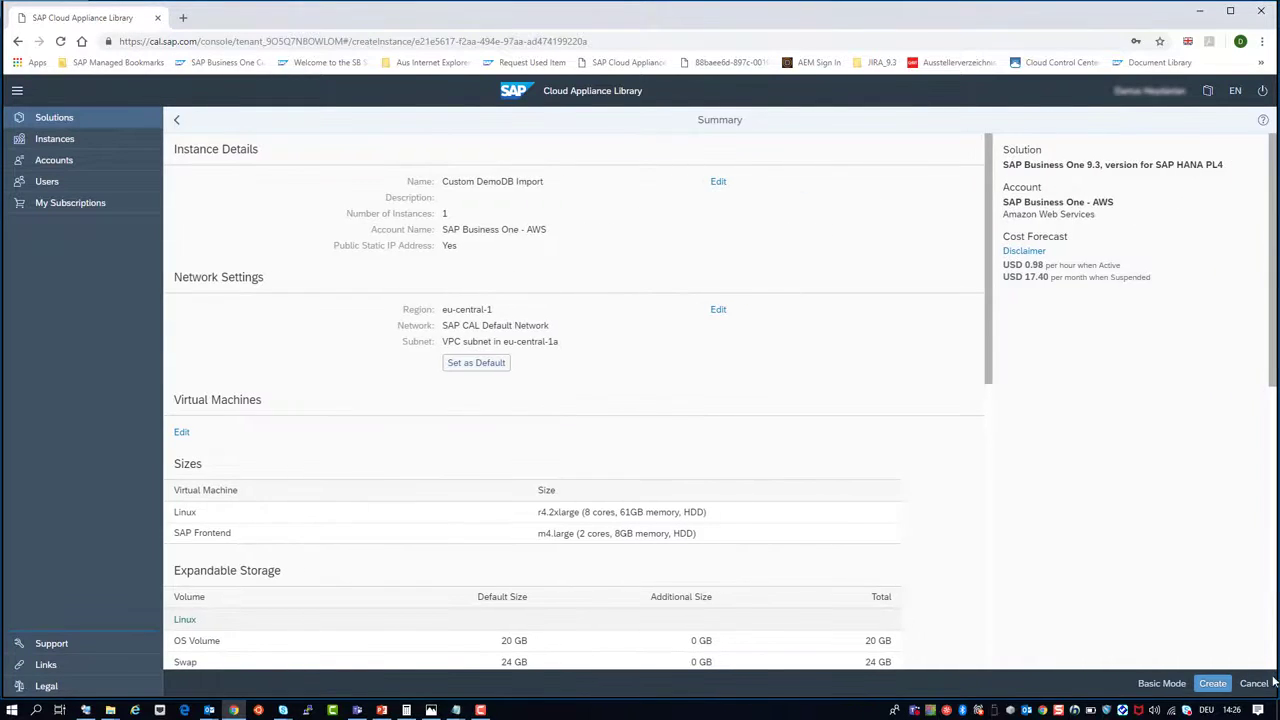
Step: Create the instance, store its private key in the library, and acknowledge the preparation notice
{"action": "left_click", "coordinate": [1214, 684]}
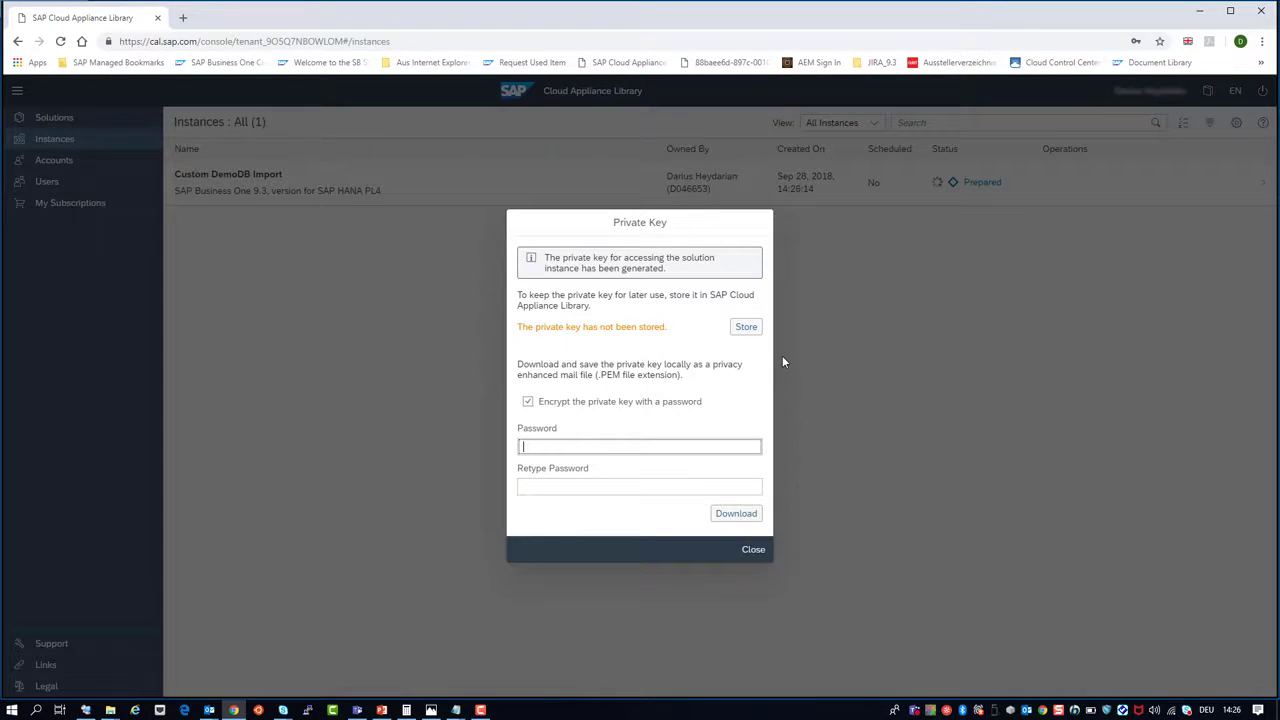
{"action": "left_click", "coordinate": [744, 327]}
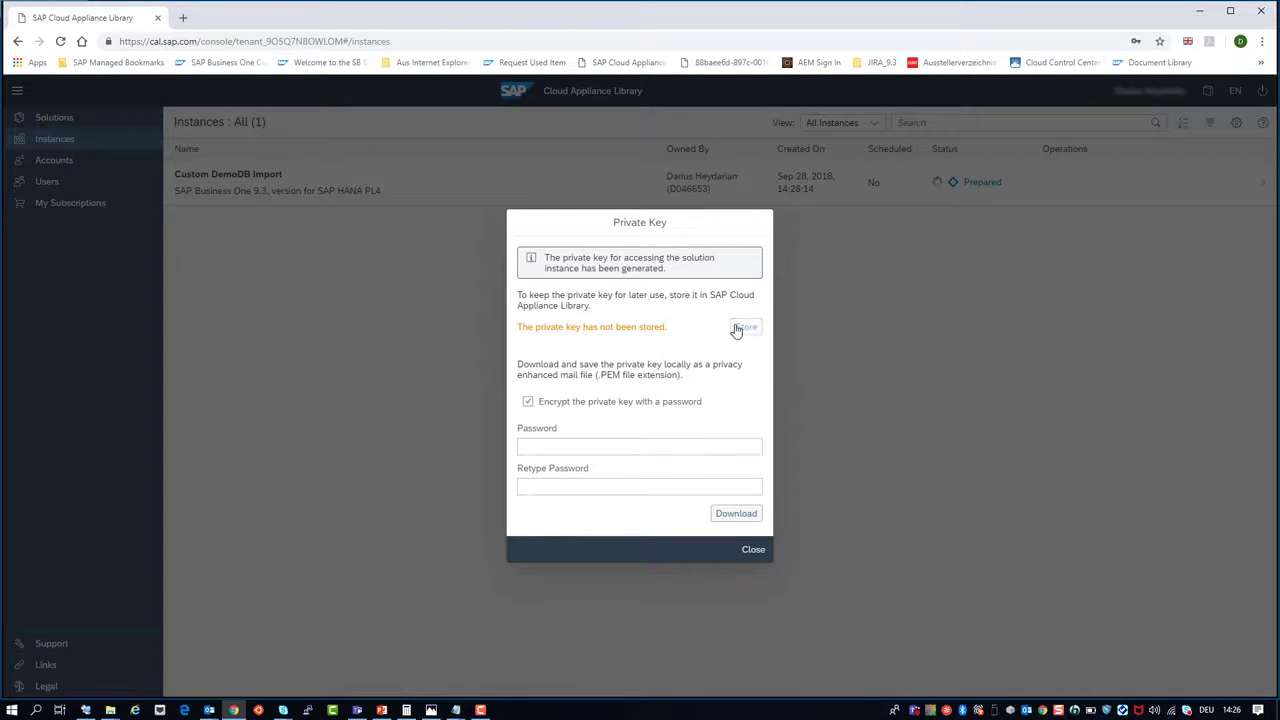
{"action": "left_click", "coordinate": [760, 552]}
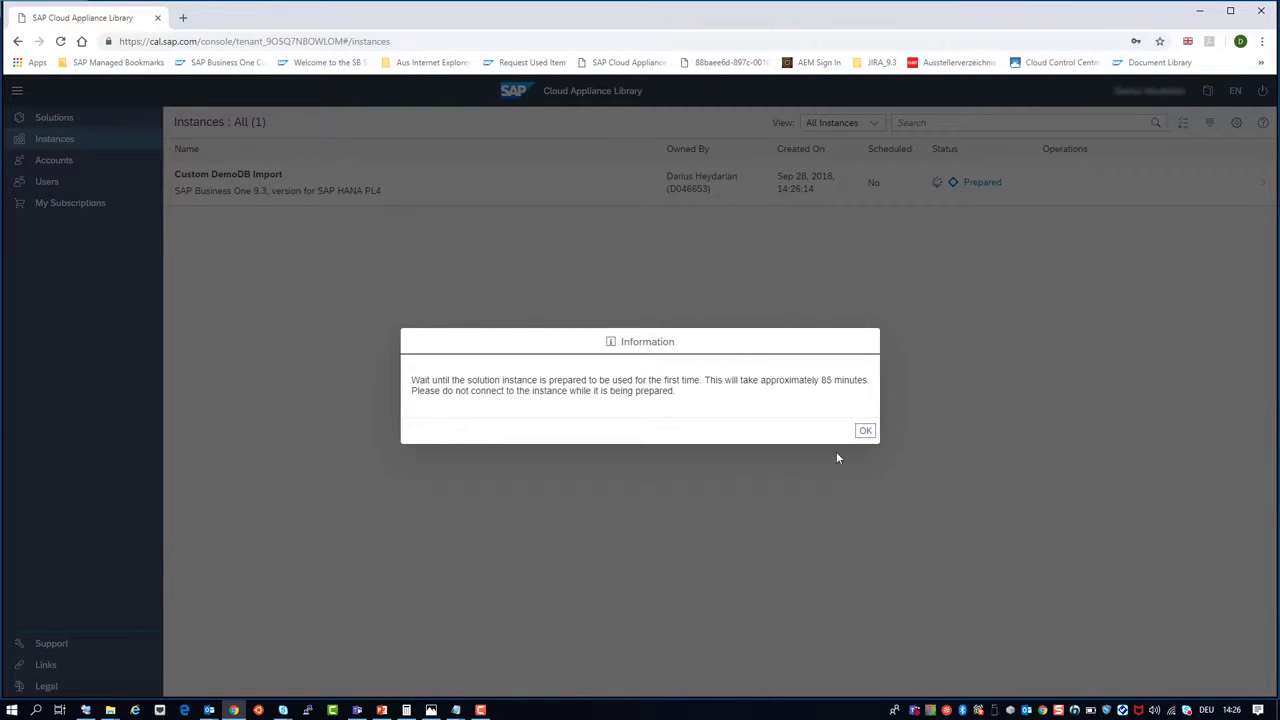
{"action": "left_click", "coordinate": [857, 434]}
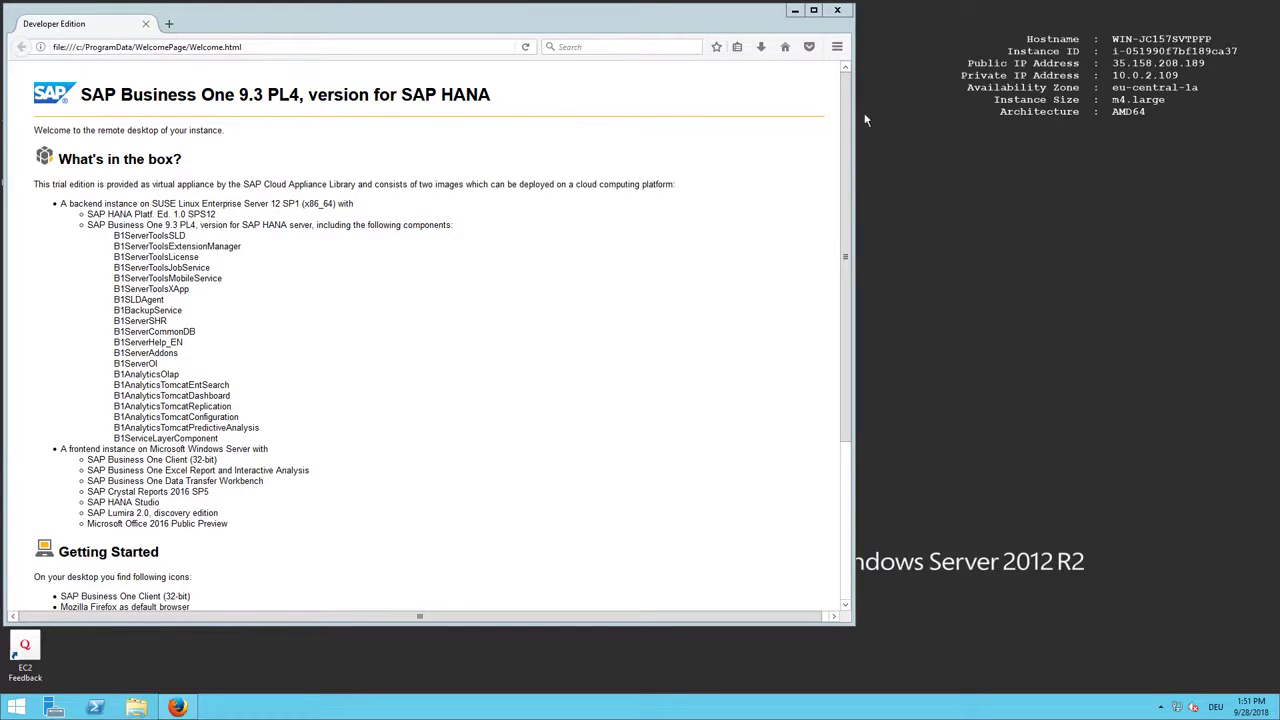
Step: Close the SAP welcome page, start Firefox, and launch the Import Demo Databases desktop tool
{"action": "left_click", "coordinate": [840, 15]}
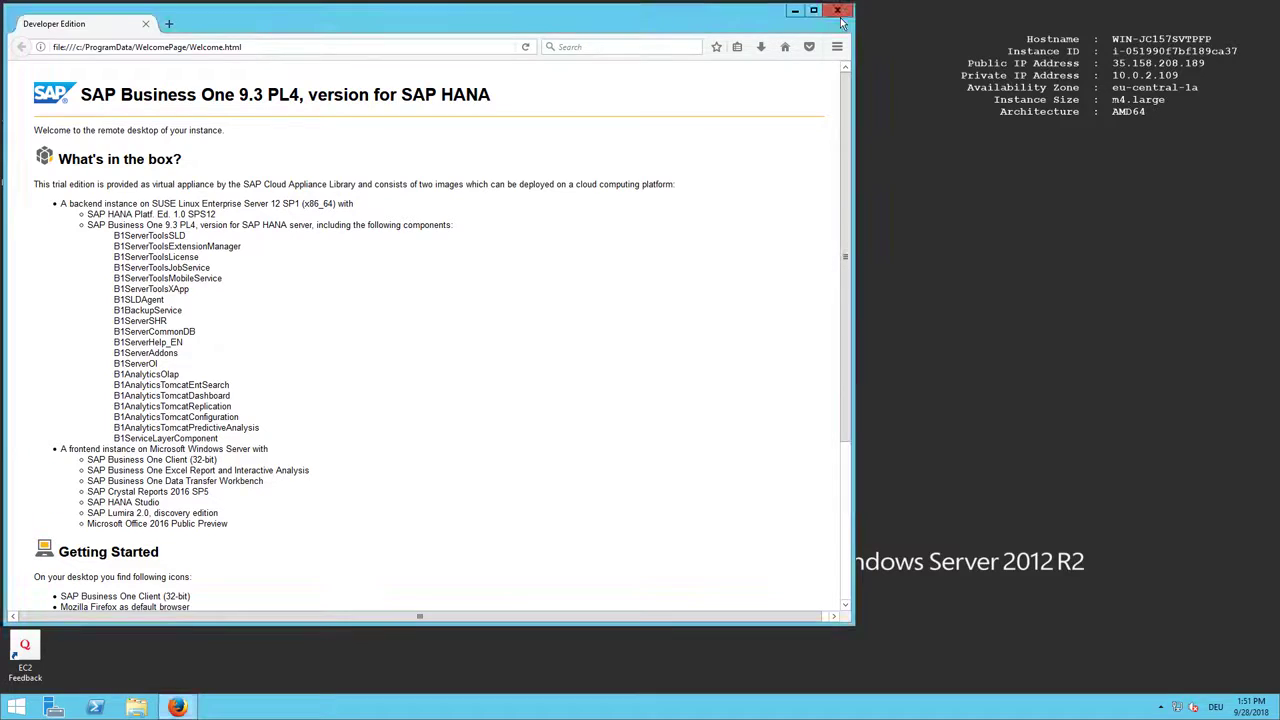
{"action": "left_click", "coordinate": [842, 18]}
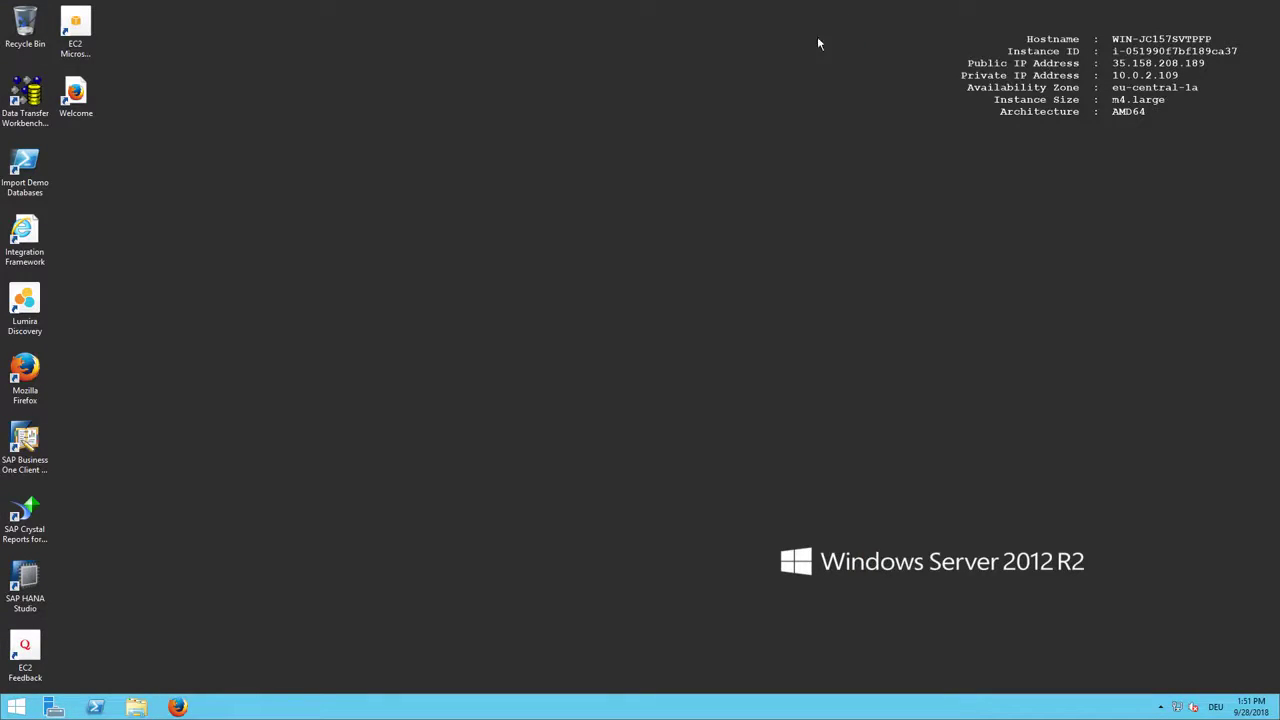
{"action": "left_click", "coordinate": [178, 707]}
{"action": "left_click", "coordinate": [31, 178]}
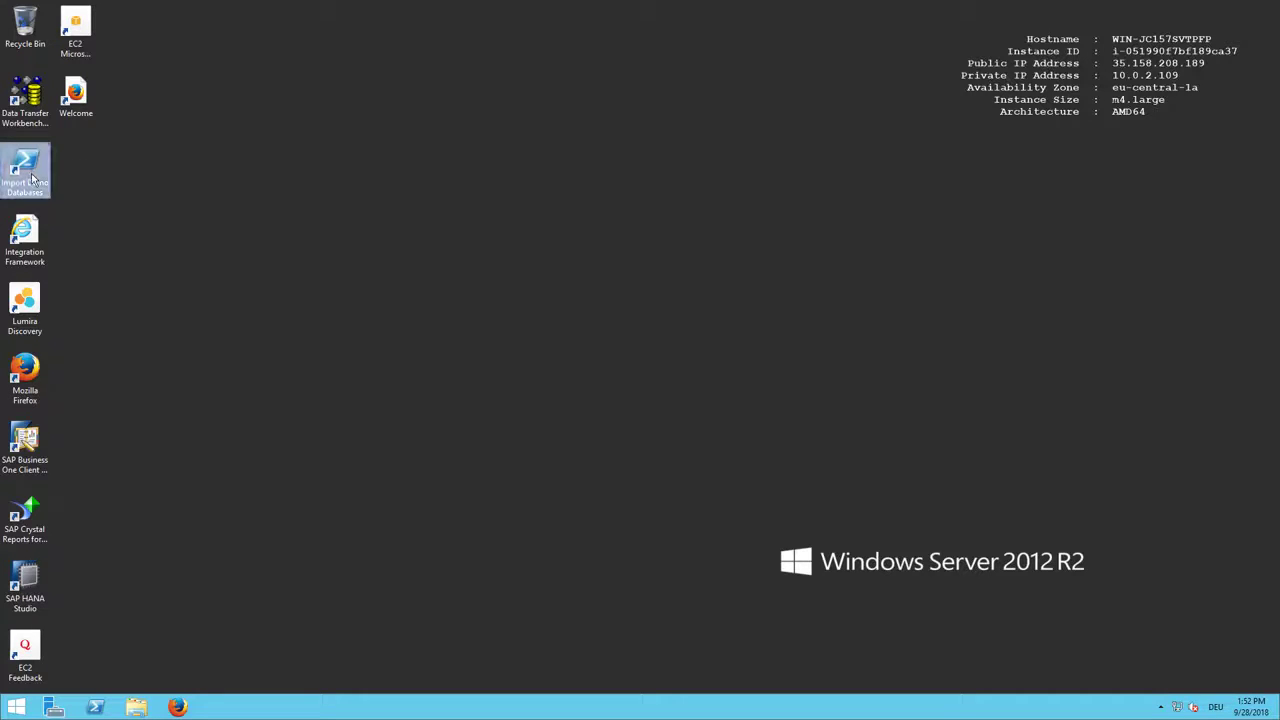
{"action": "double_click", "coordinate": [31, 178]}
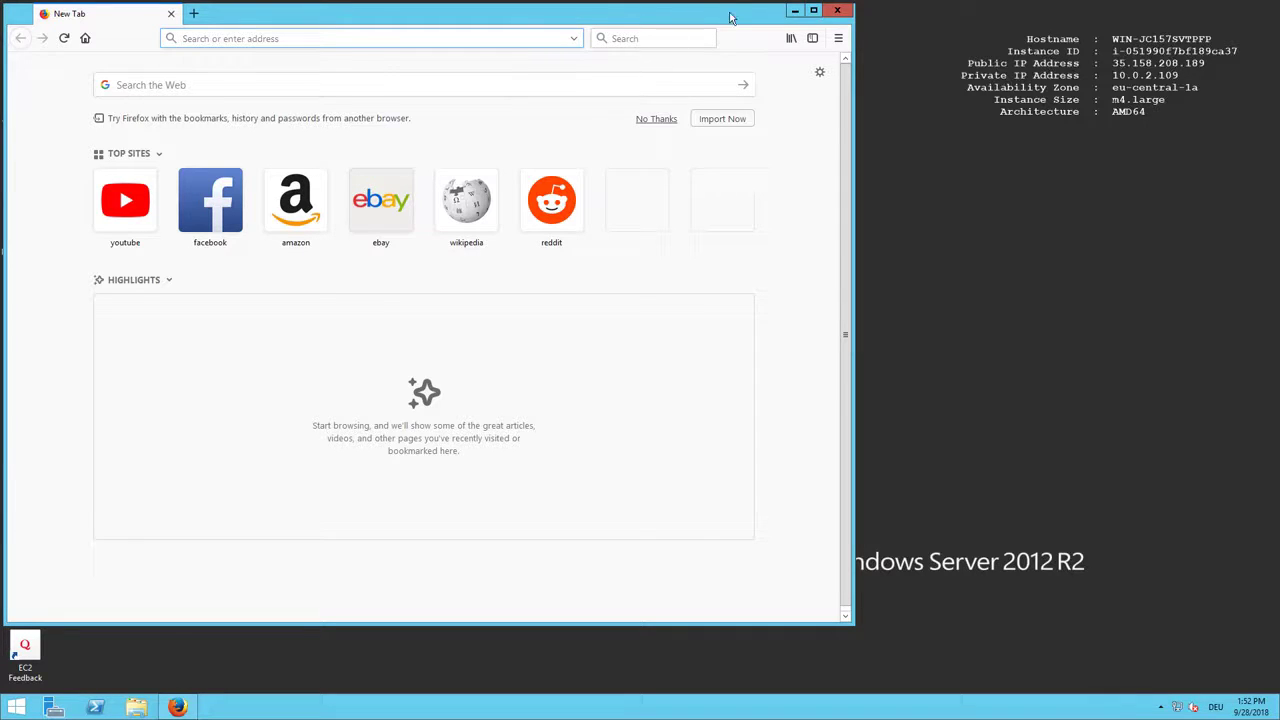
Step: Maximize the Firefox window and load partner.sap.com
{"action": "left_click_drag", "start_coordinate": [697, 22], "coordinate": [785, 44]}
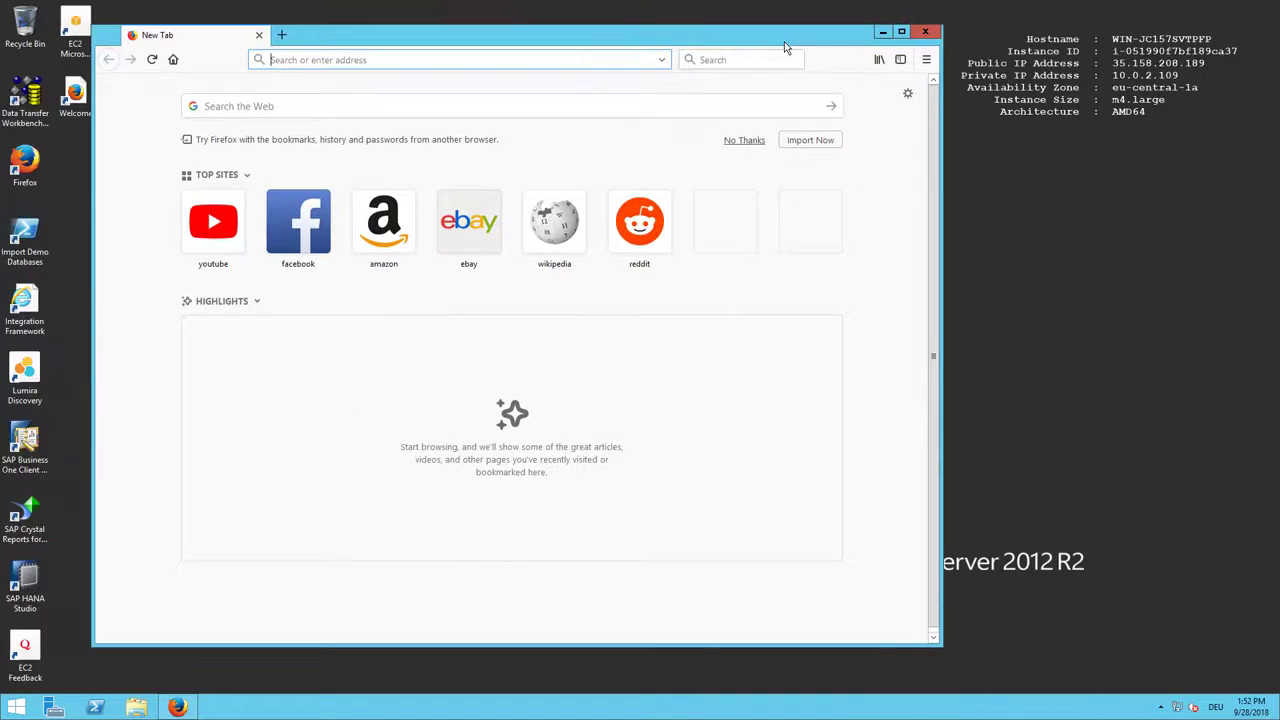
{"action": "double_click", "coordinate": [784, 41]}
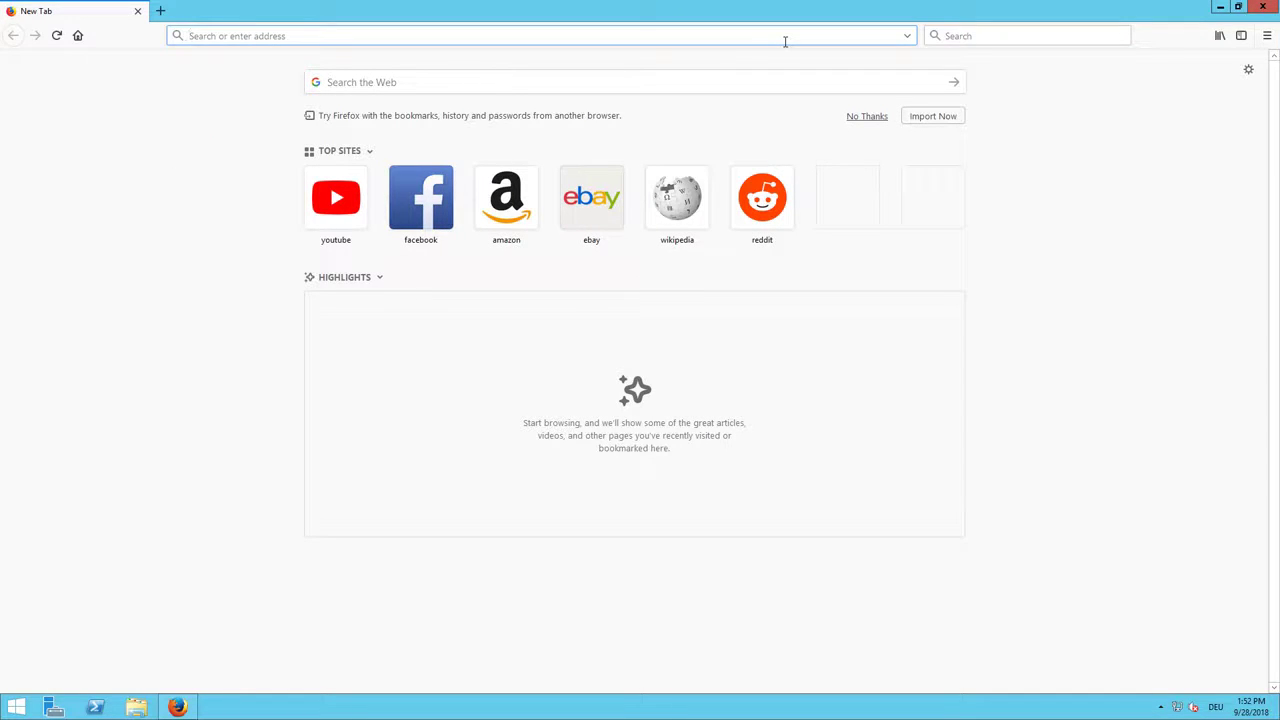
{"action": "type", "text": "partn"}
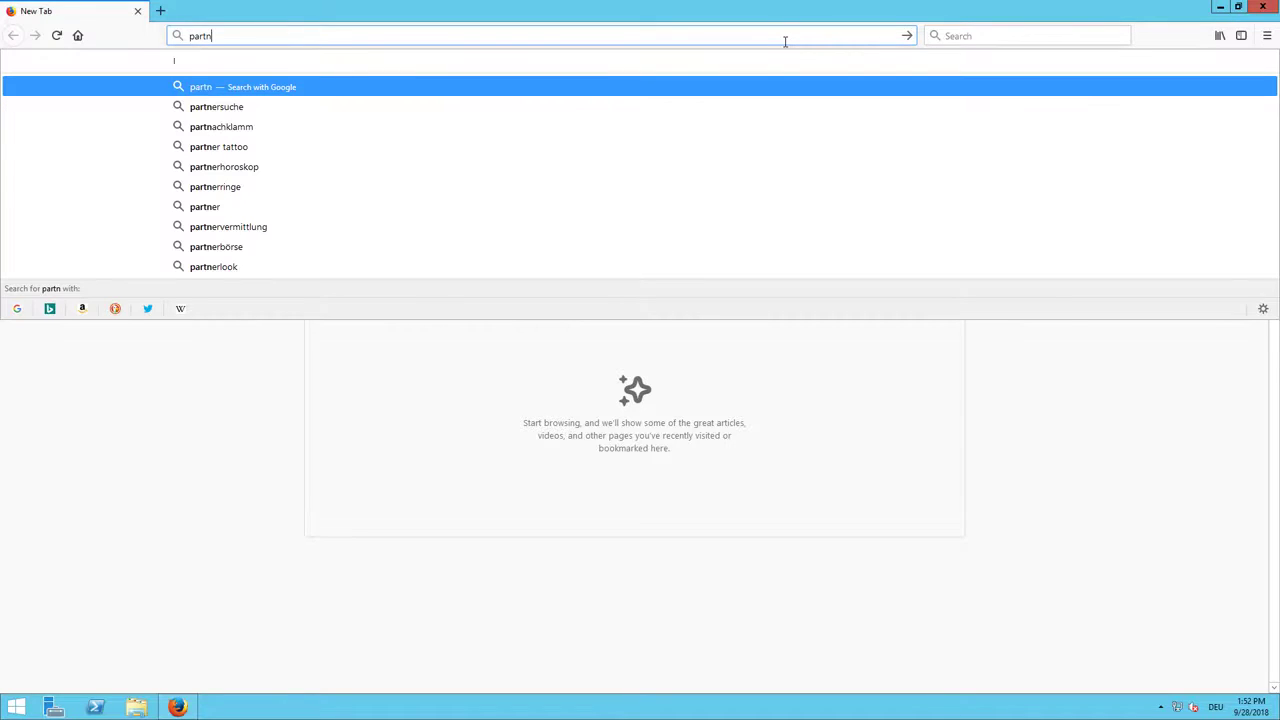
{"action": "type", "text": "er"}
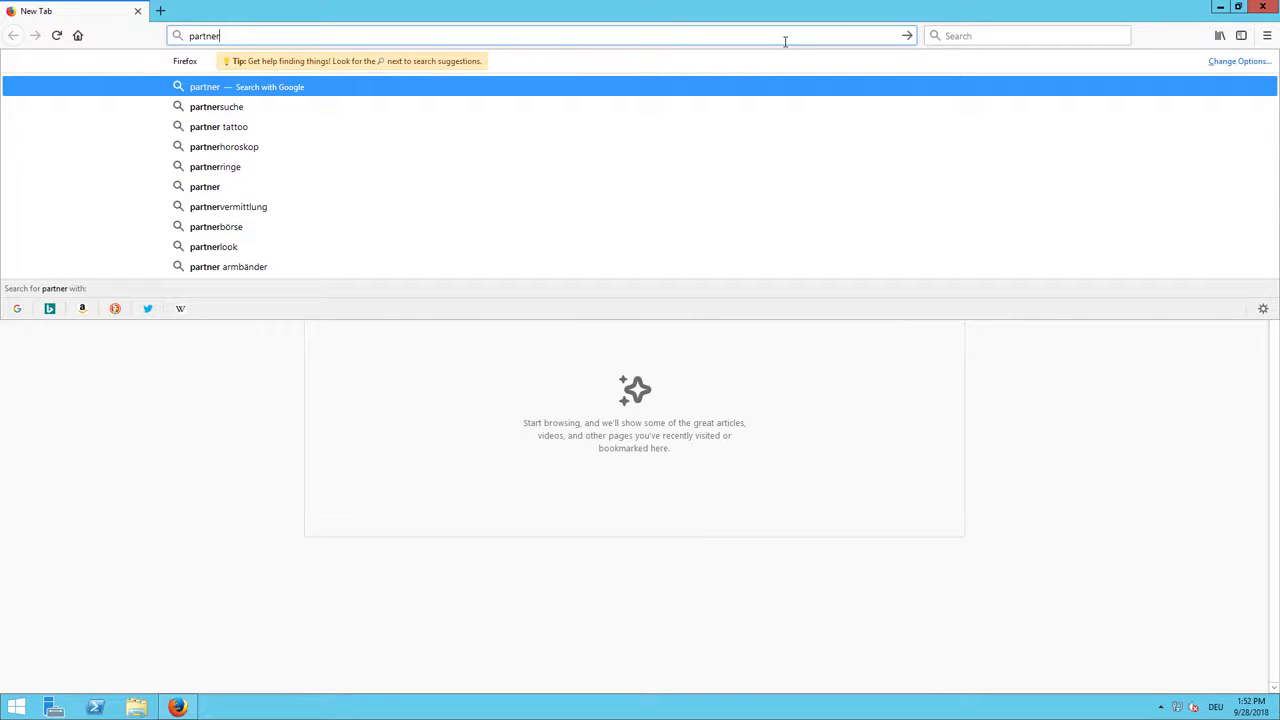
{"action": "type", "text": ".sap.com"}
{"action": "key", "text": "Return"}
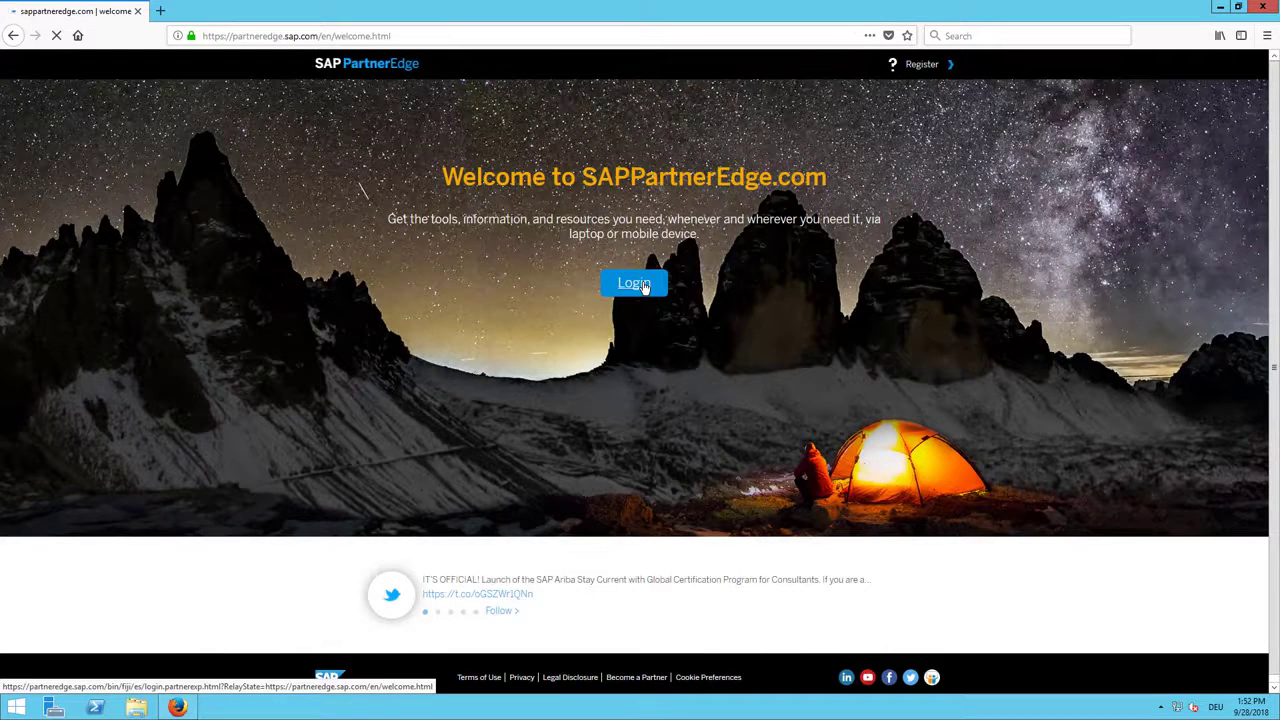
Step: Log in to the partner portal with the partner user ID and password, without saving the login
{"action": "left_click", "coordinate": [642, 285]}
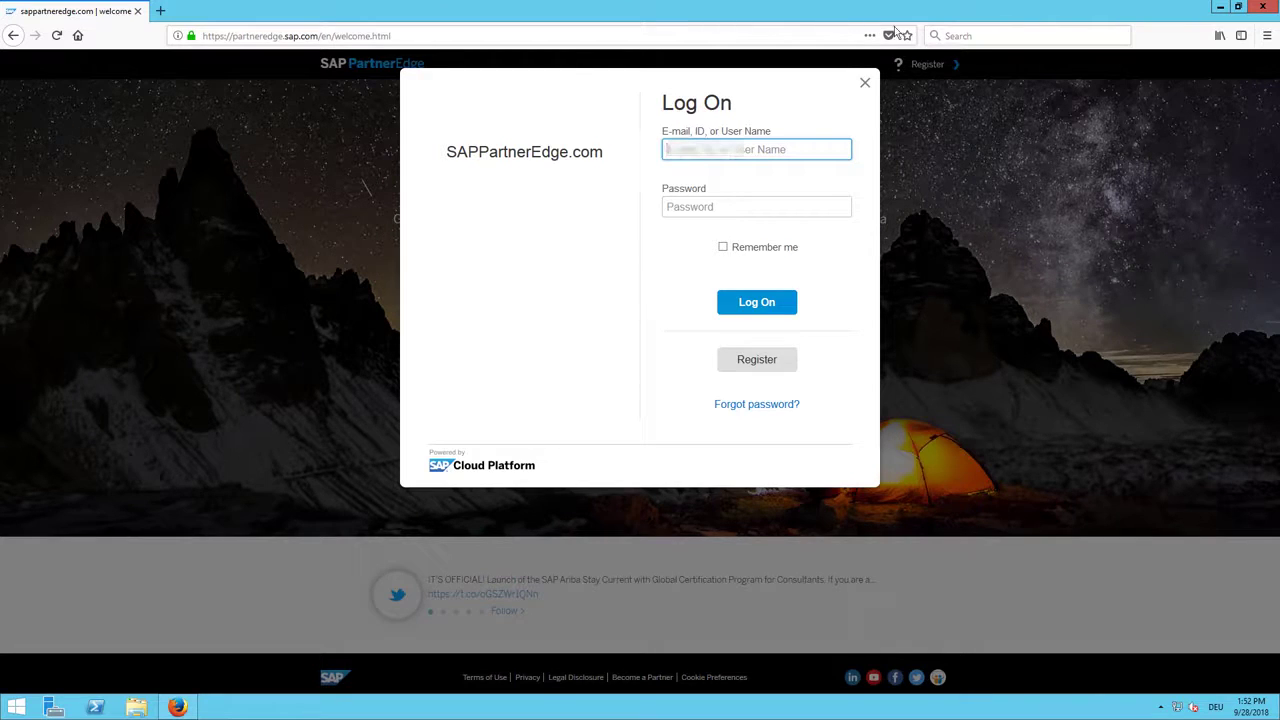
{"action": "type", "text": "S00"}
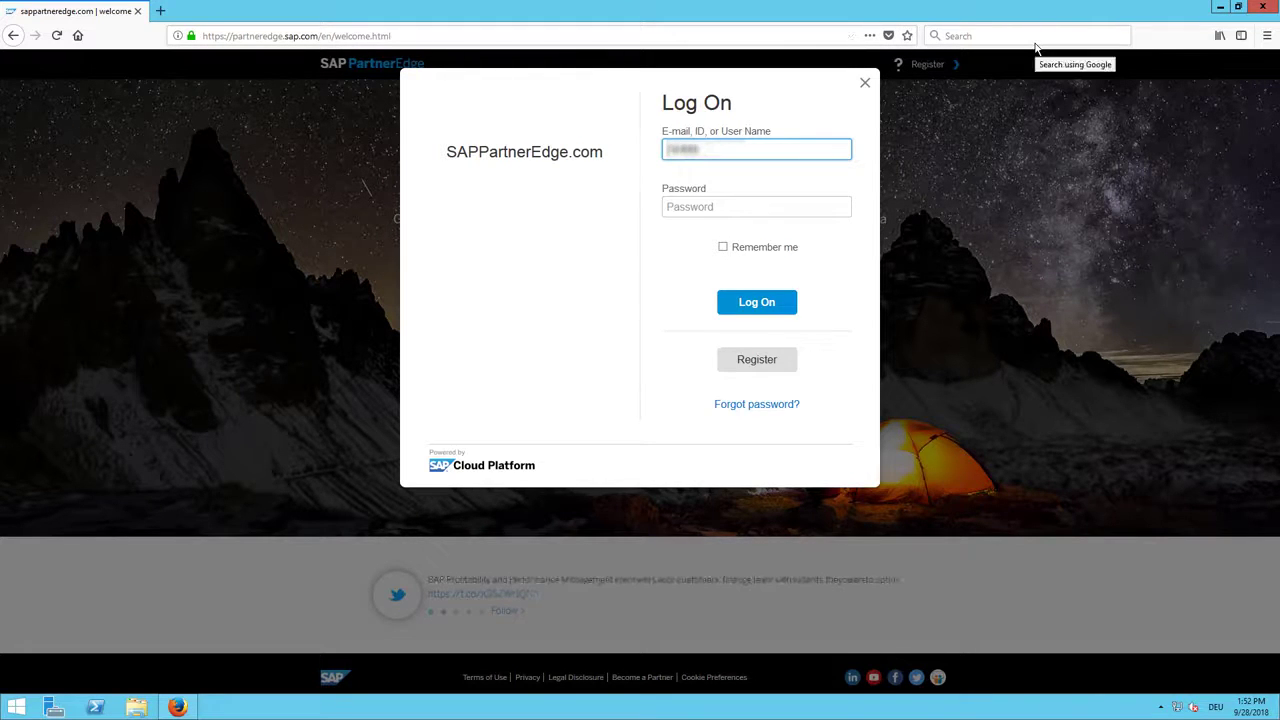
{"action": "key", "text": "Tab"}
{"action": "type", "text": "•••"}
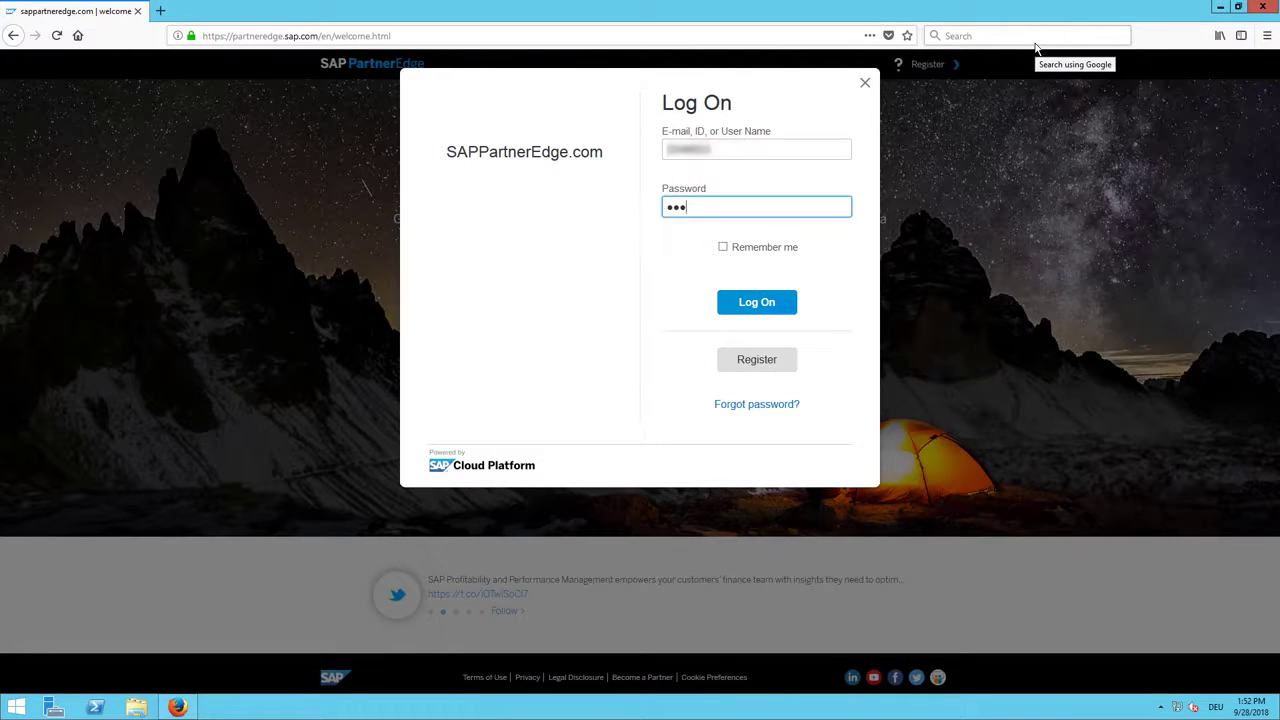
{"action": "key", "text": "BackSpace"}
{"action": "key", "text": "Return"}
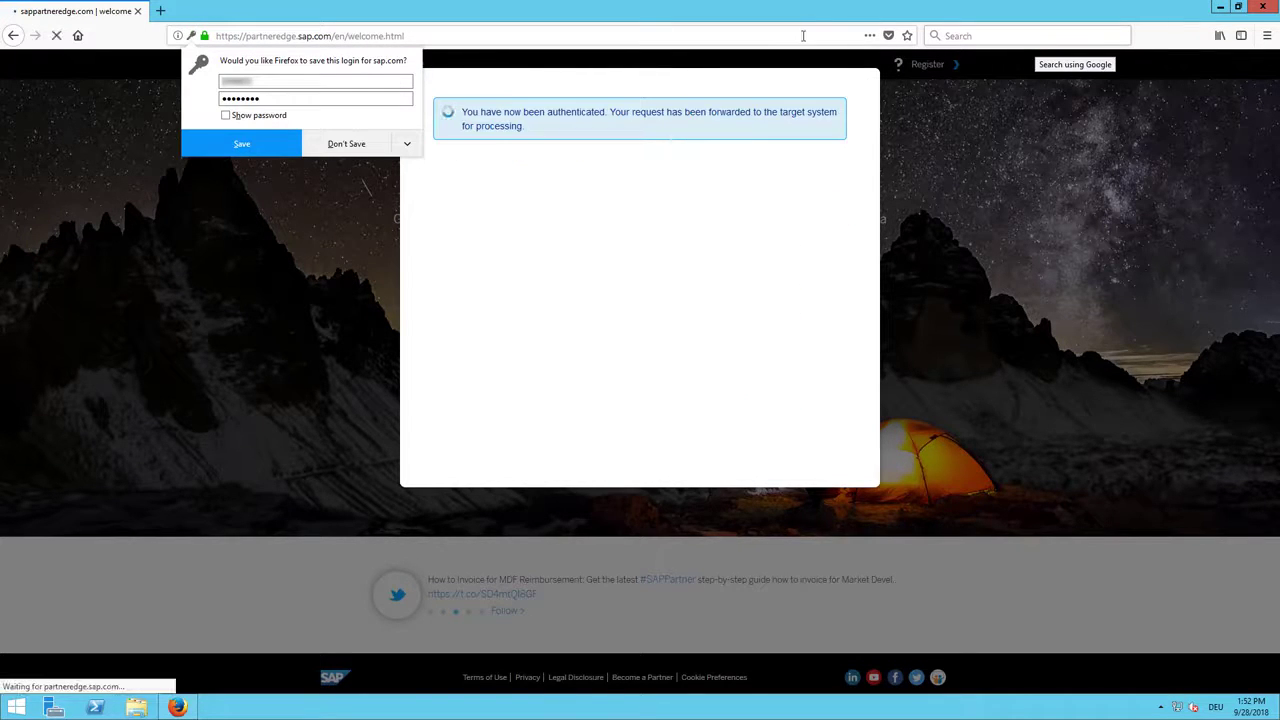
{"action": "left_click", "coordinate": [346, 143]}
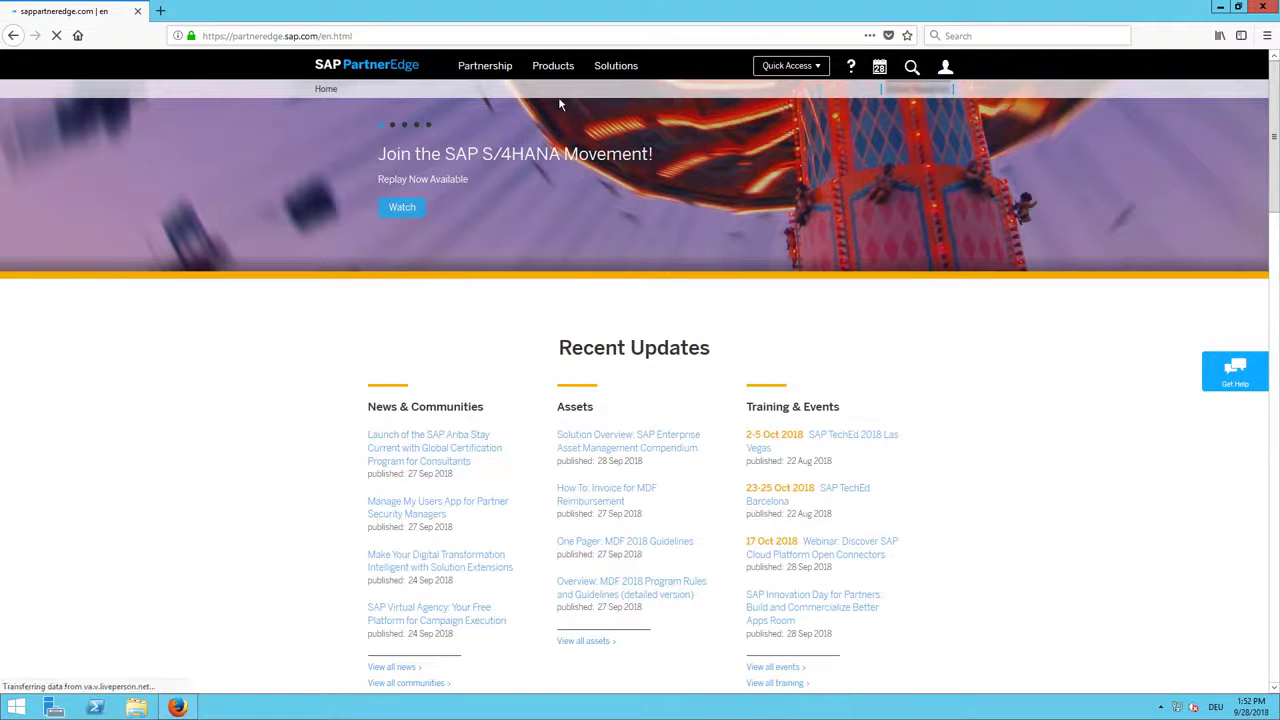
Step: Go to SAP Business One's Sell > Tools & Assets > Get Demos page
{"action": "left_click", "coordinate": [565, 66]}
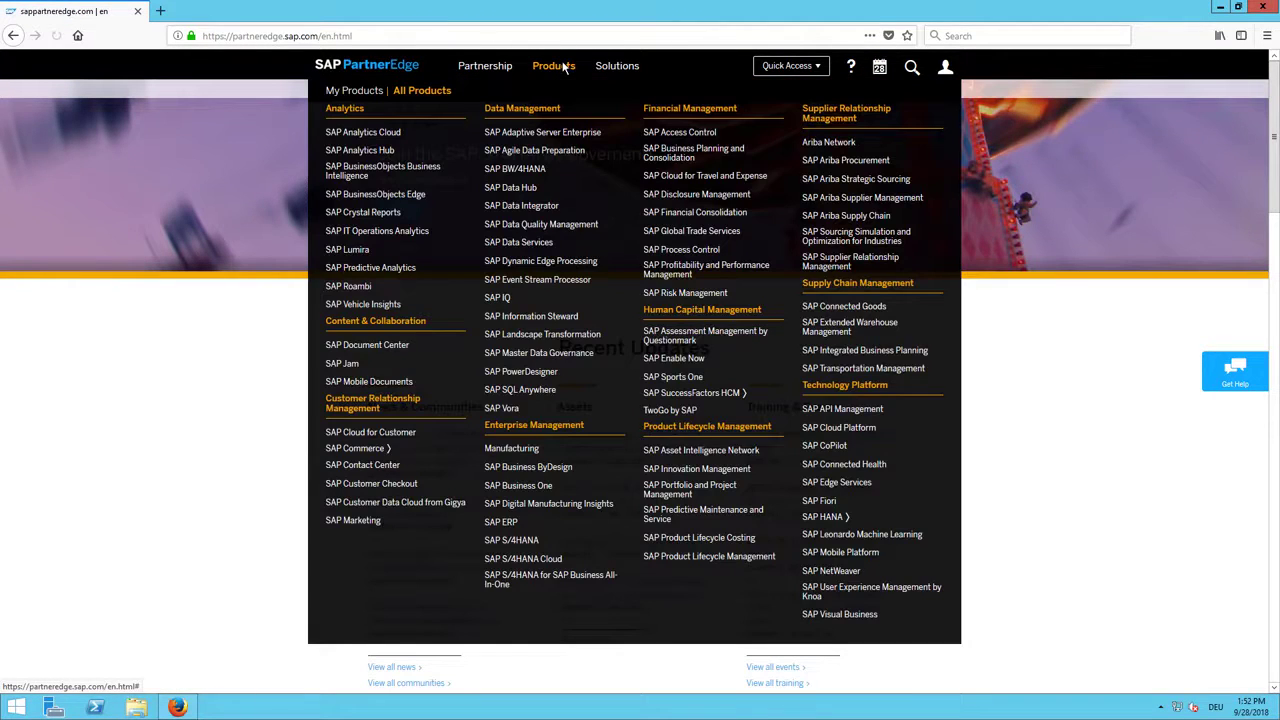
{"action": "left_click", "coordinate": [519, 485]}
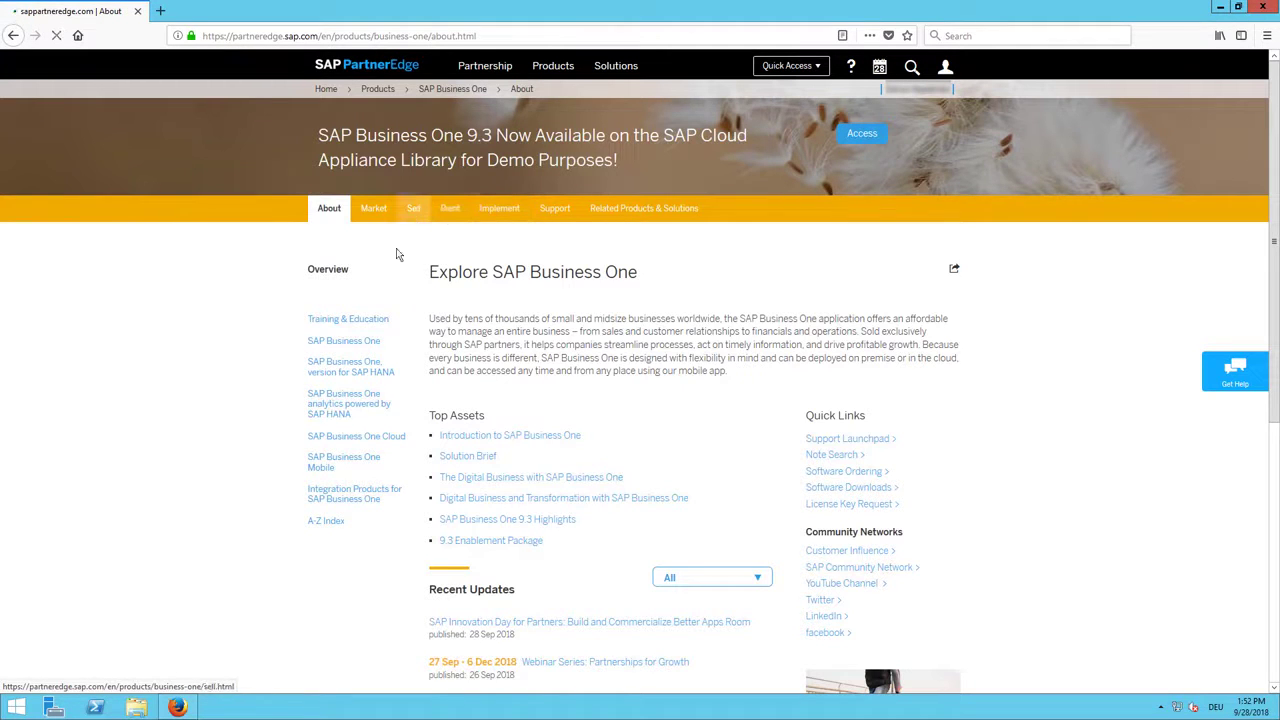
{"action": "left_click", "coordinate": [413, 209]}
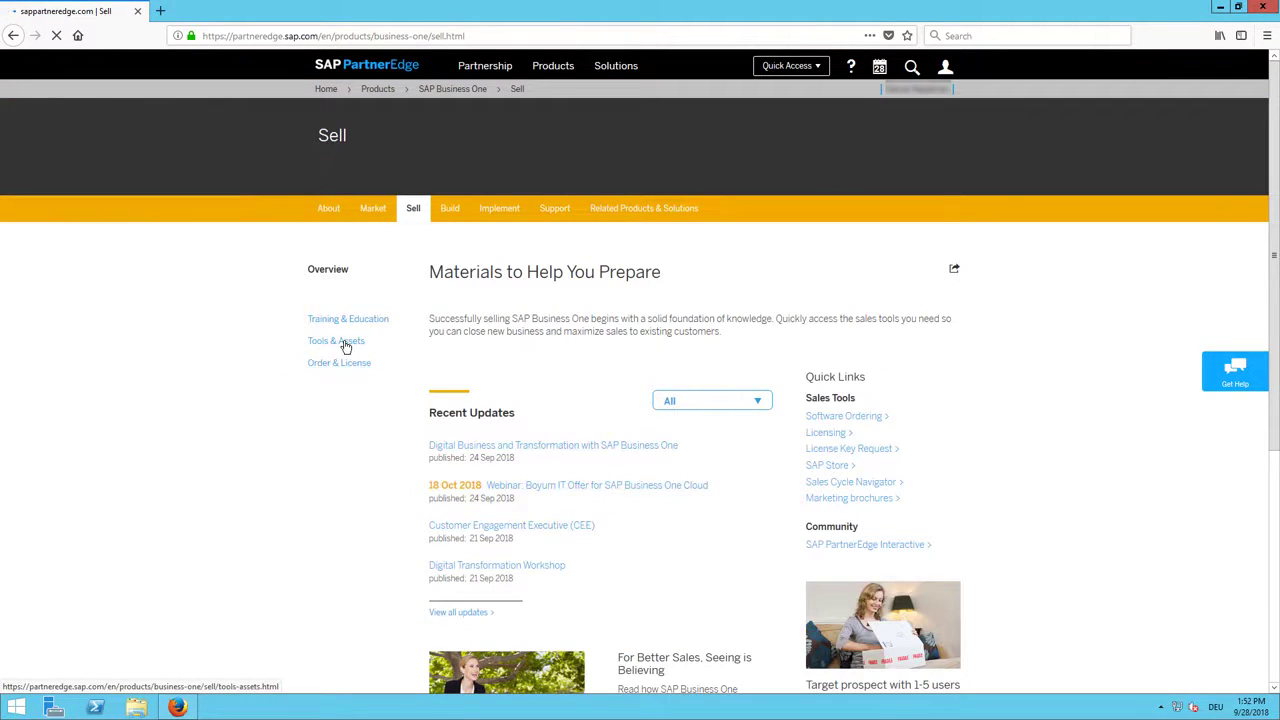
{"action": "left_click", "coordinate": [344, 344]}
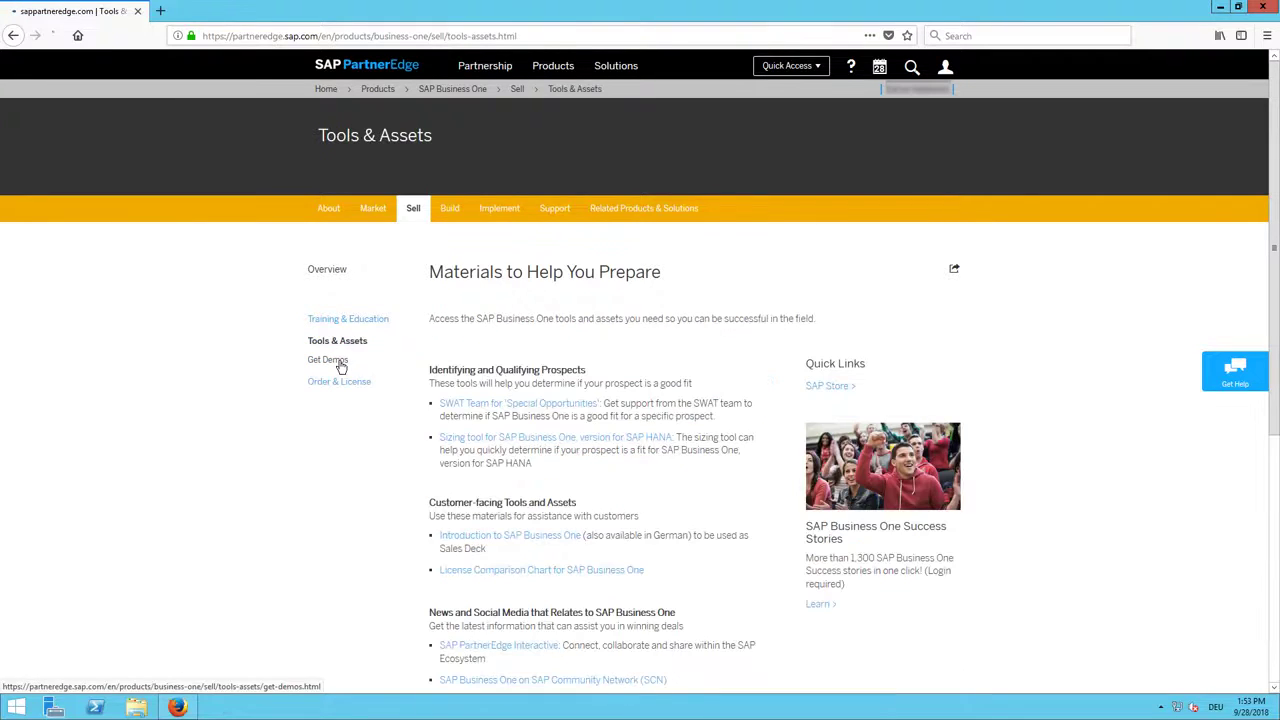
{"action": "left_click", "coordinate": [340, 365]}
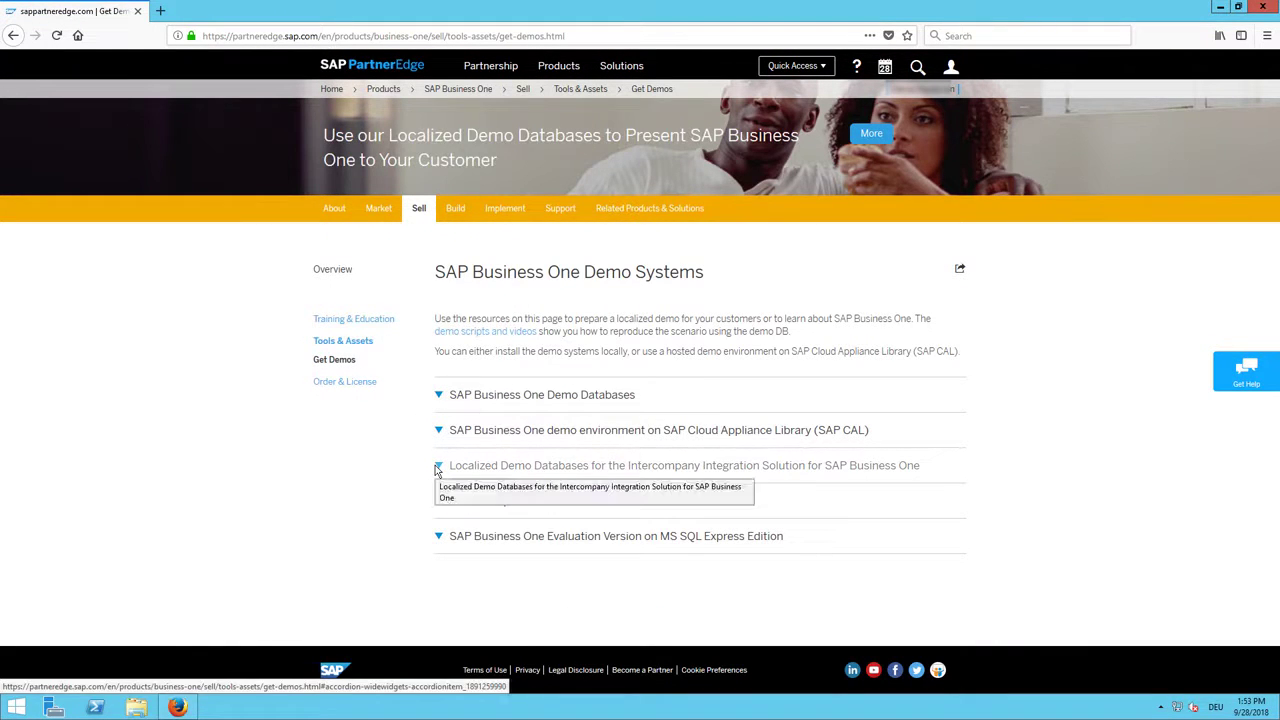
Step: Expand Localized Demo Databases and start downloading the UK/Ireland demo database
{"action": "left_click", "coordinate": [437, 467]}
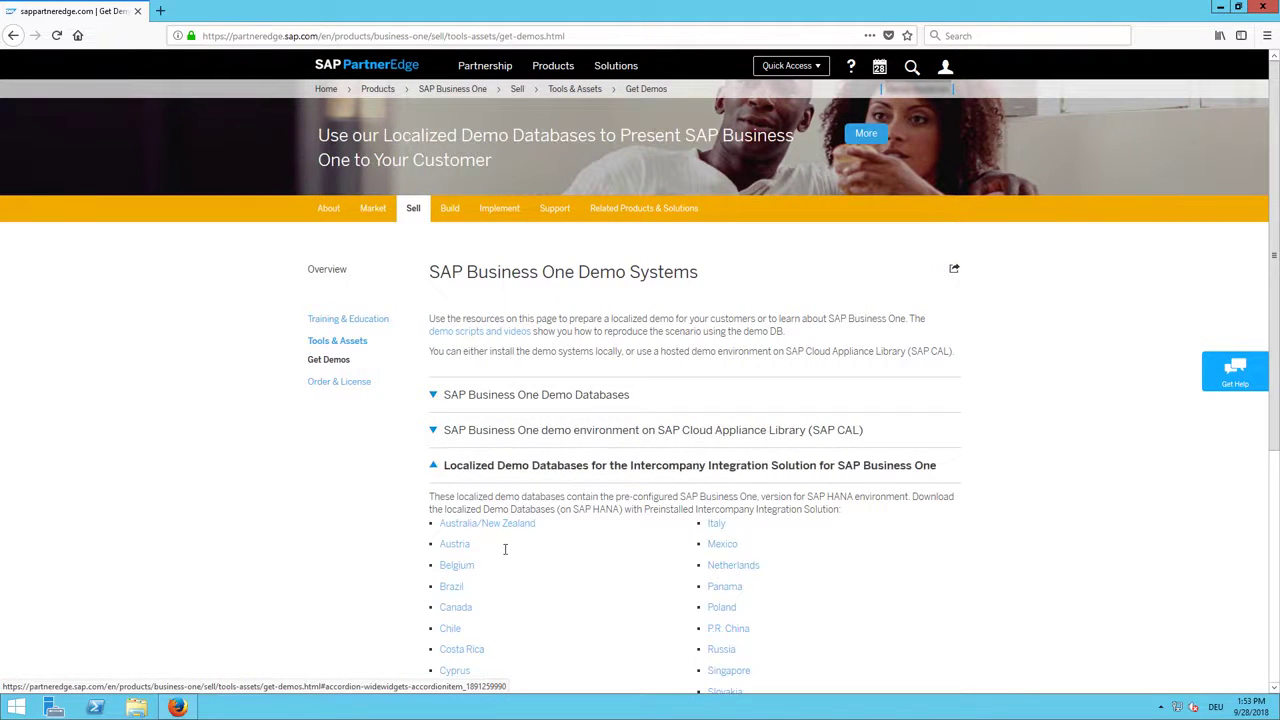
{"action": "scroll", "coordinate": [505, 553], "scroll_direction": "down", "scroll_amount": 3}
{"action": "scroll", "coordinate": [505, 553], "scroll_direction": "down", "scroll_amount": 4}
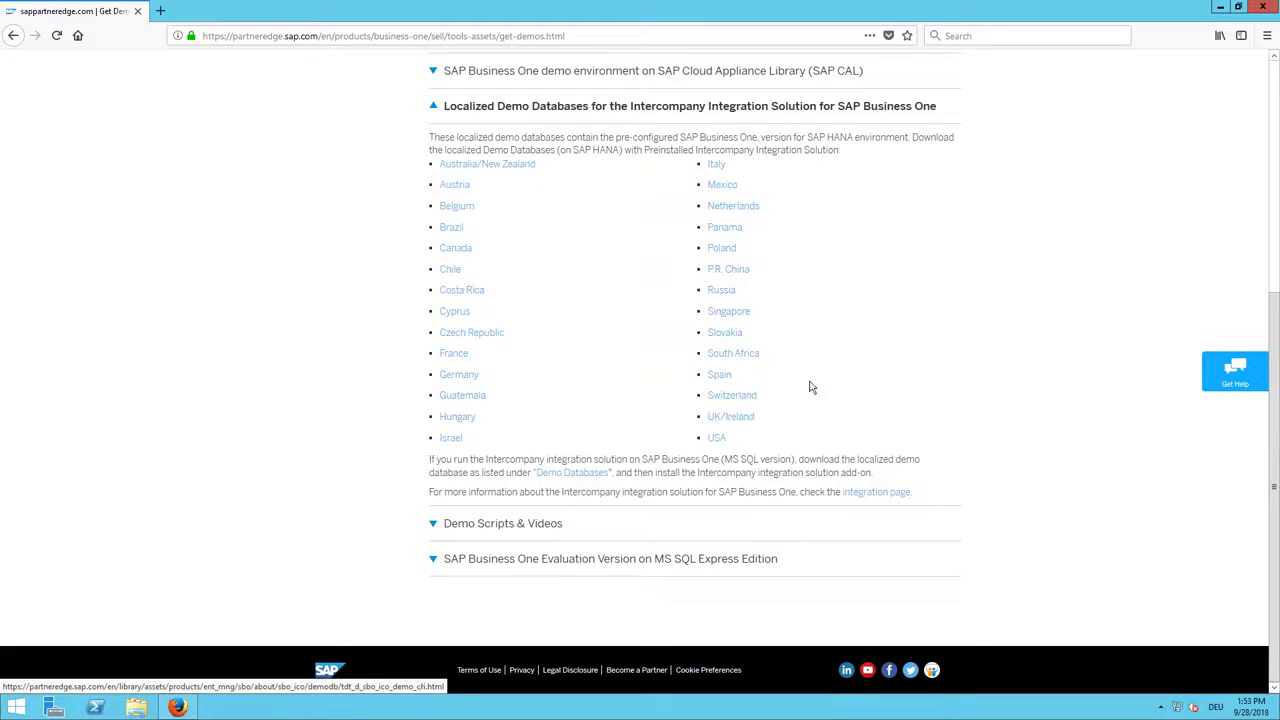
{"action": "left_click", "coordinate": [746, 421]}
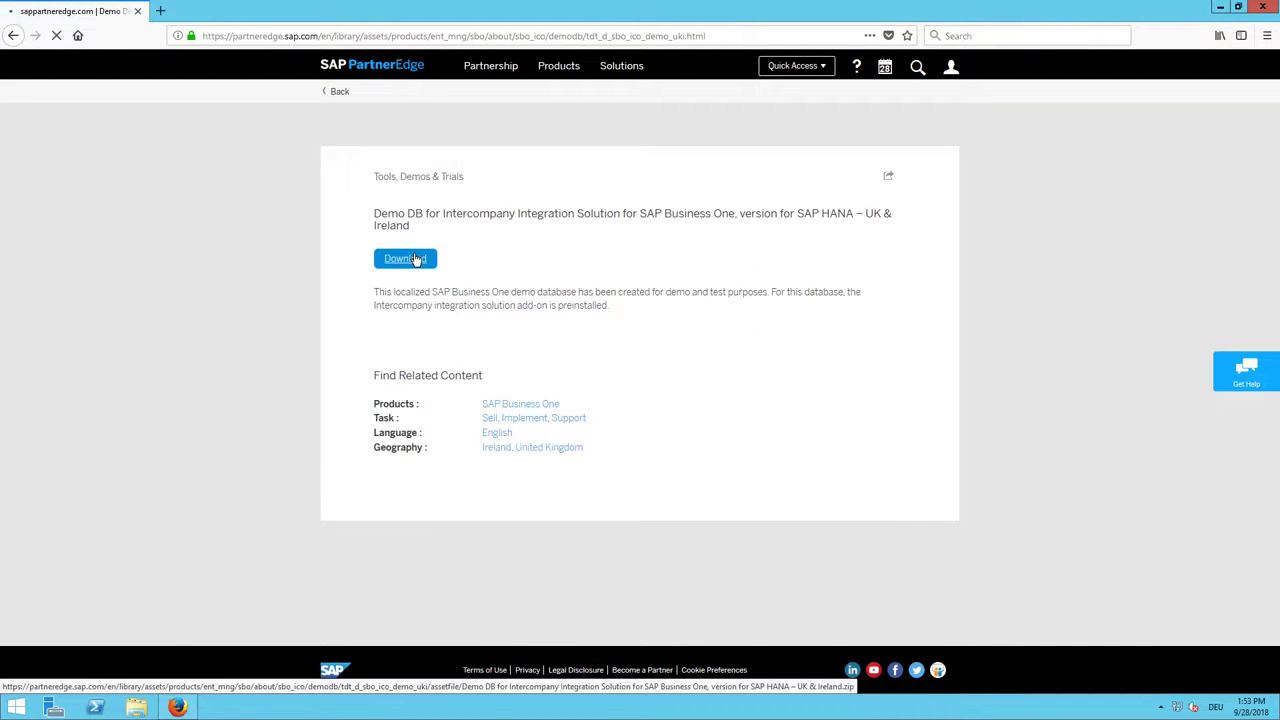
{"action": "left_click", "coordinate": [416, 259]}
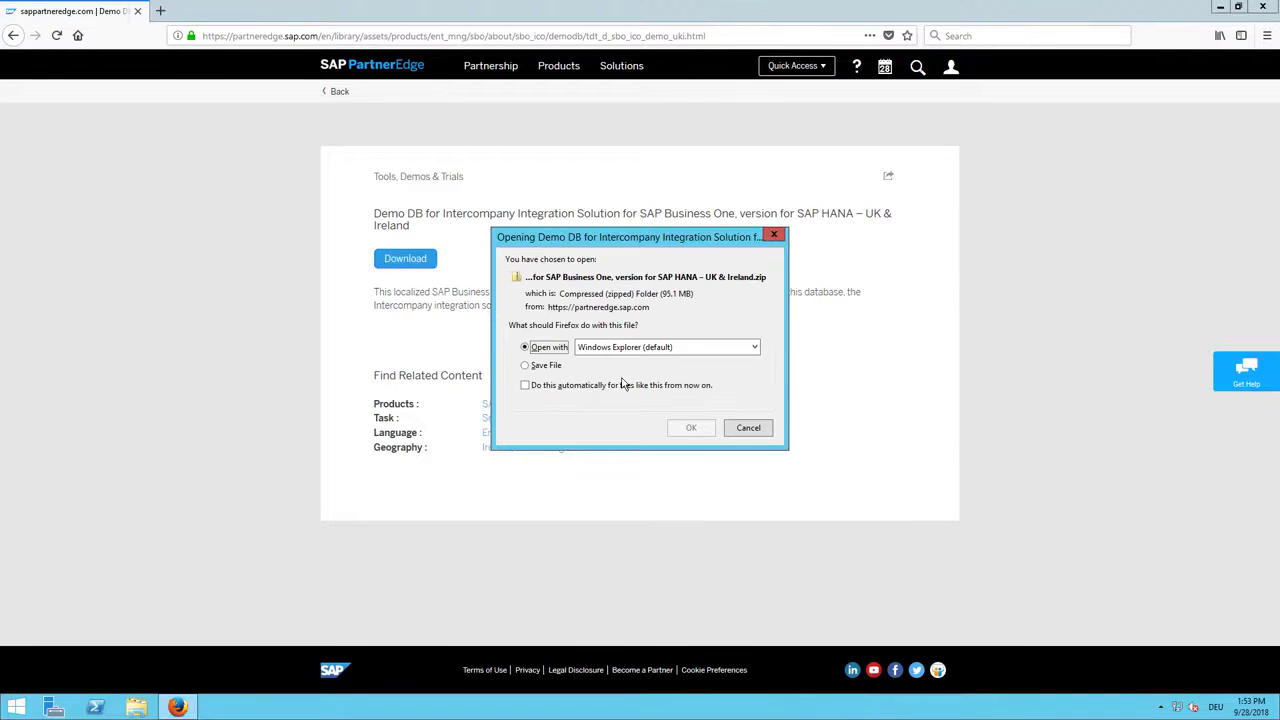
Step: Save the UK & Ireland demo database zip and open its folder from the downloads list
{"action": "left_click", "coordinate": [558, 366]}
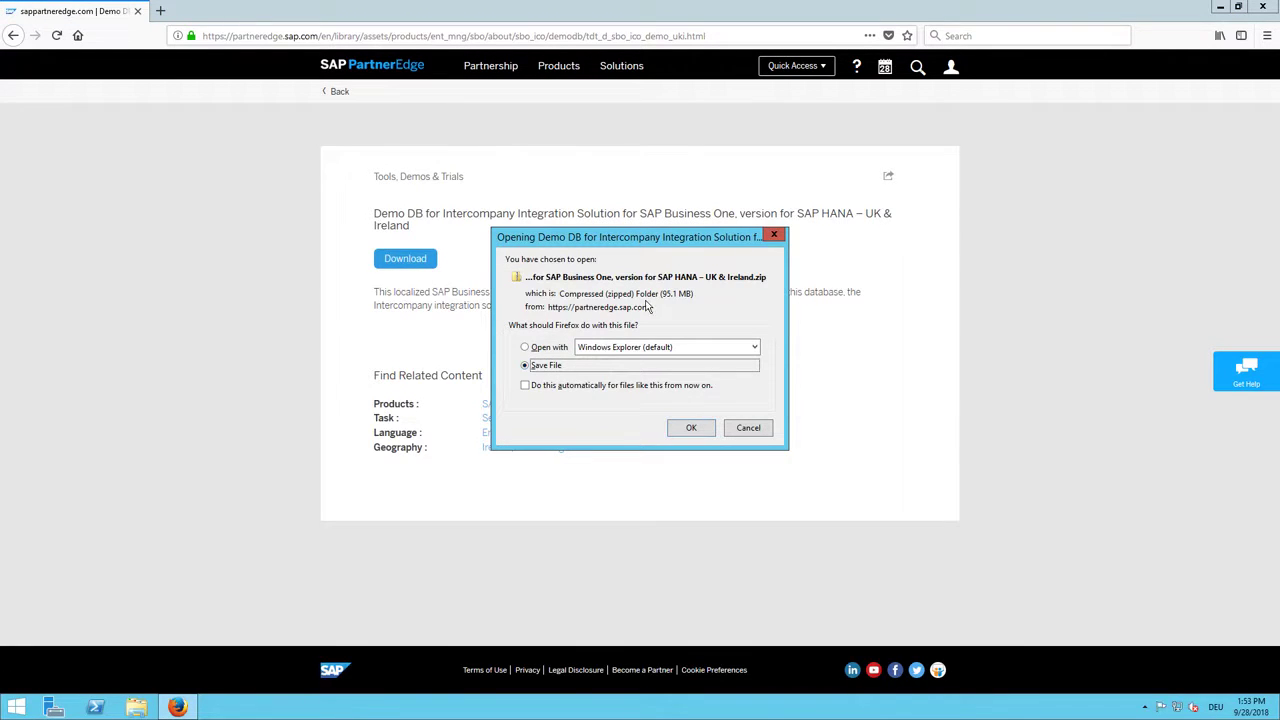
{"action": "left_click", "coordinate": [688, 430]}
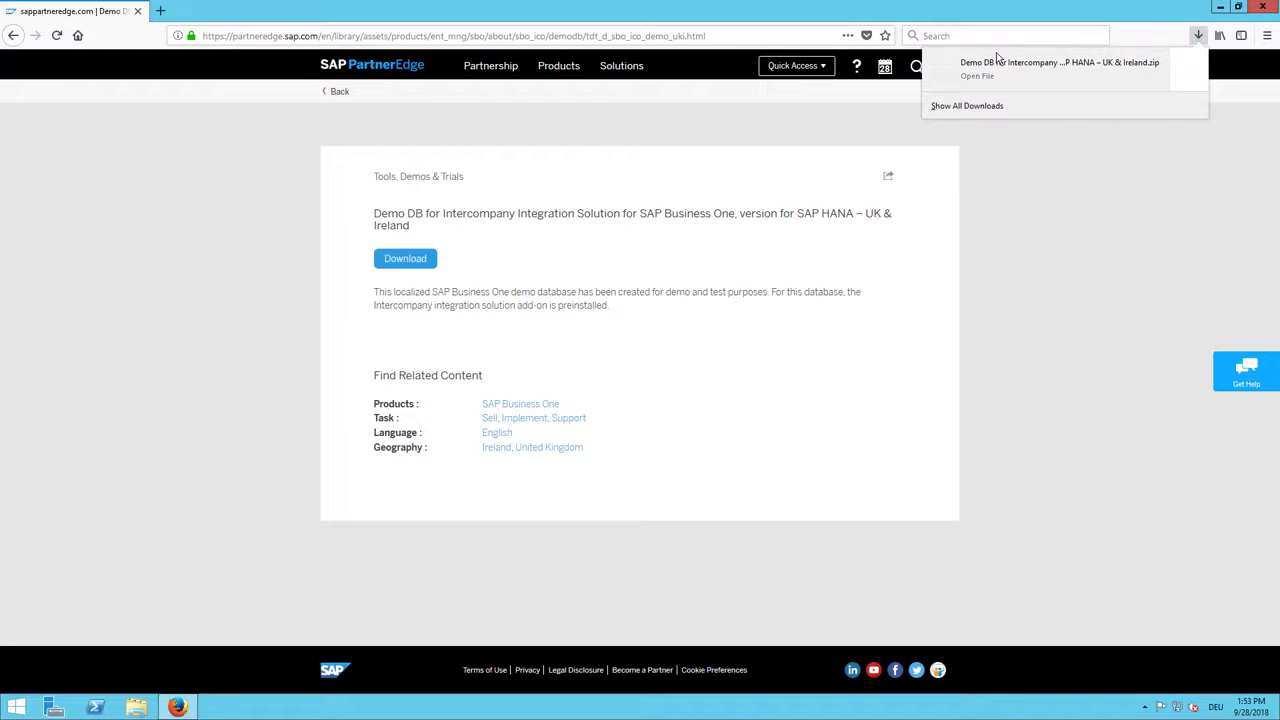
{"action": "left_click", "coordinate": [975, 110]}
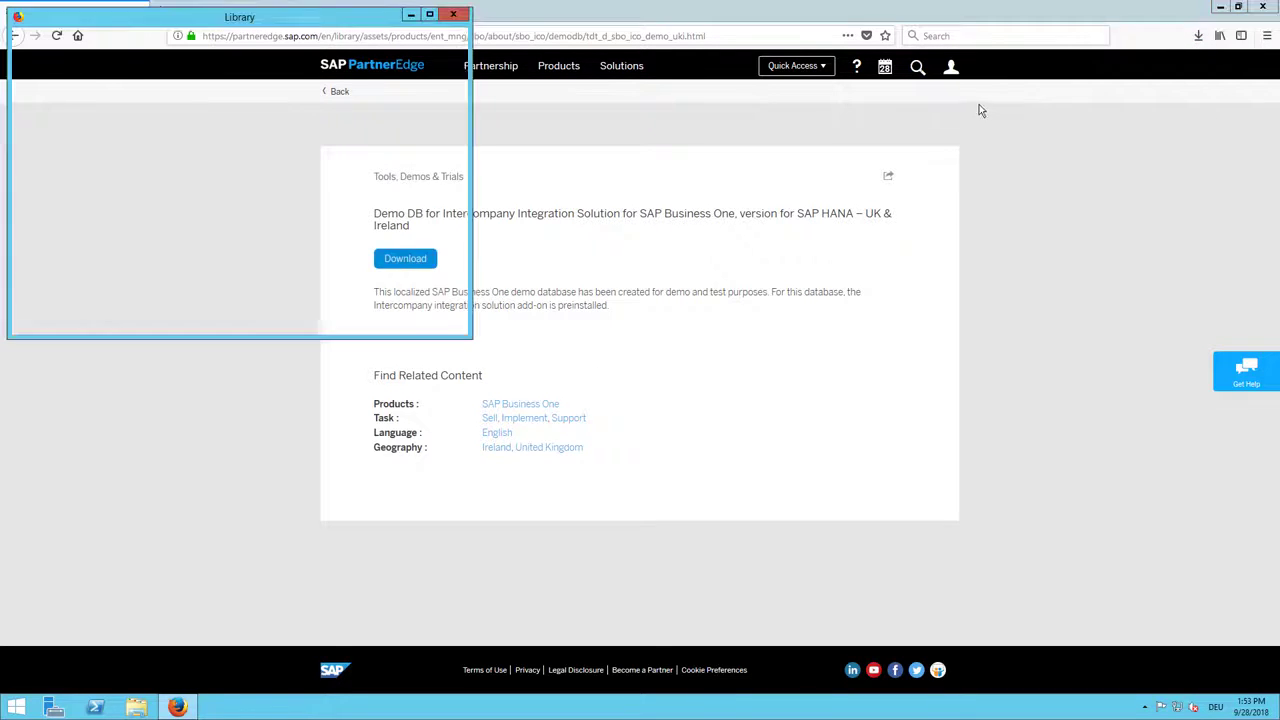
{"action": "left_click", "coordinate": [450, 73]}
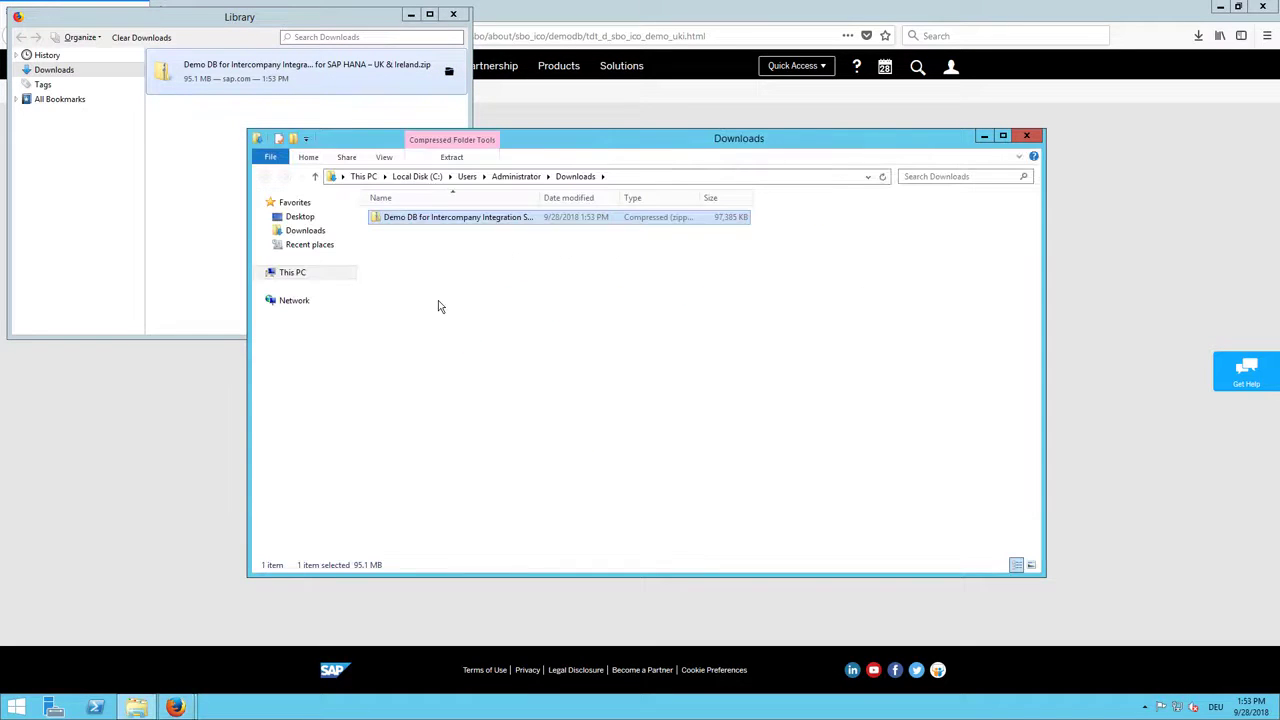
Step: Cut the downloaded zip and browse to the B1_SHF shared folder on \\sid-hdb
{"action": "right_click", "coordinate": [484, 216]}
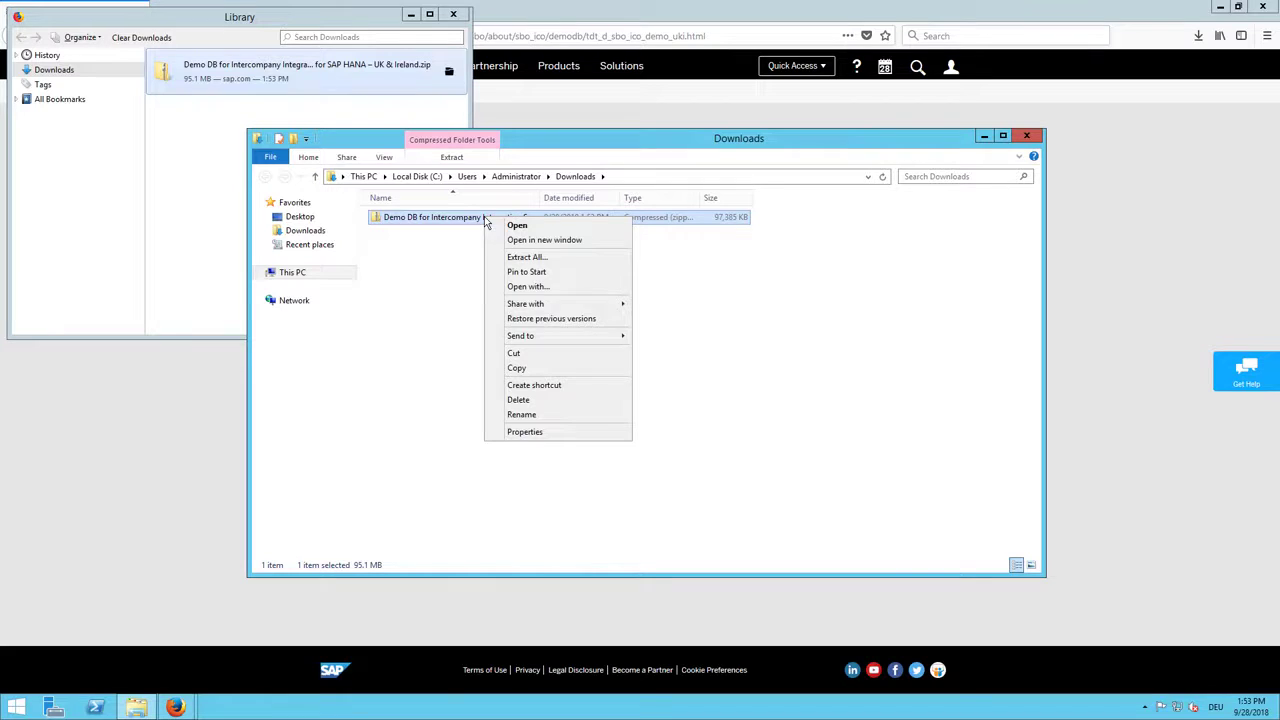
{"action": "left_click", "coordinate": [504, 355]}
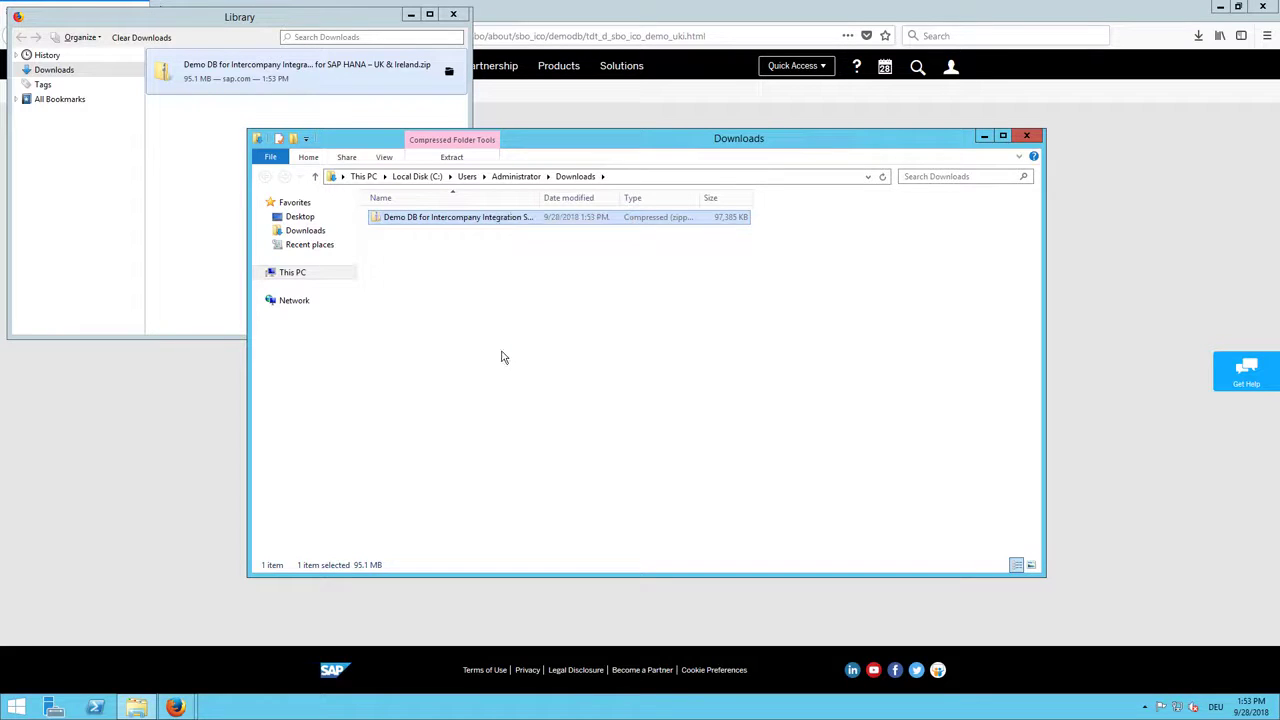
{"action": "left_click", "coordinate": [634, 183]}
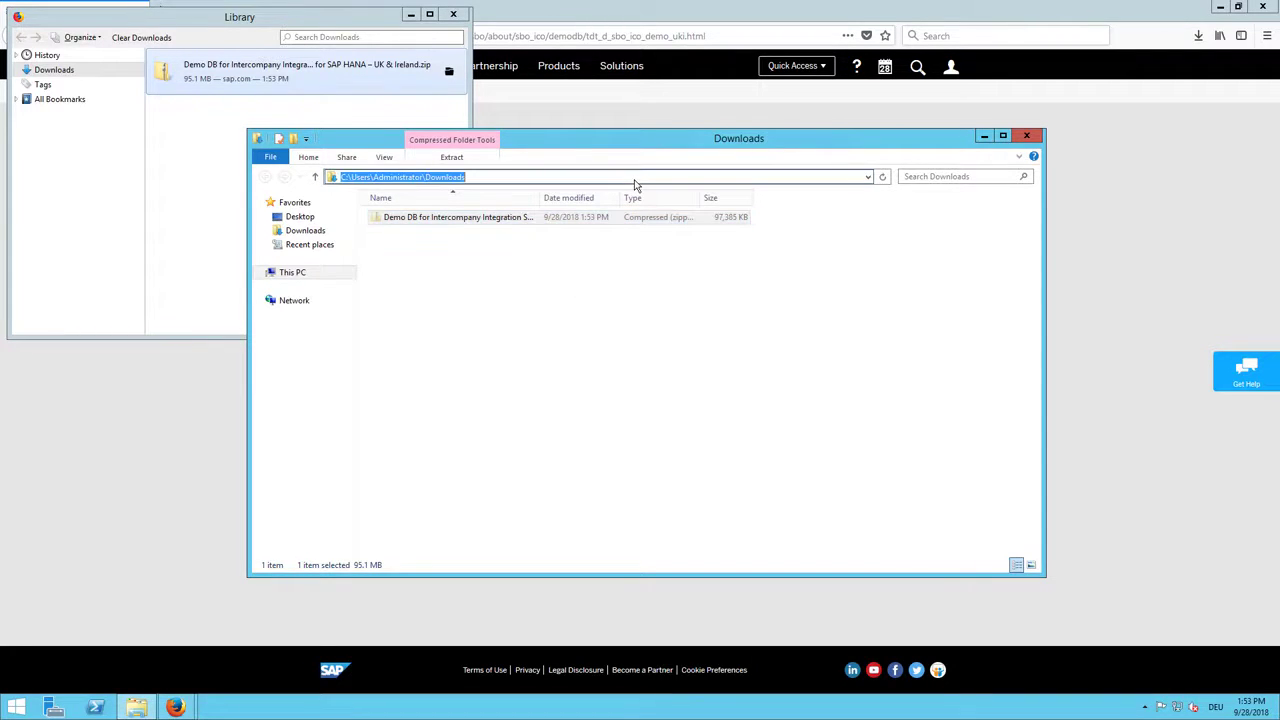
{"action": "type", "text": "\\\\"}
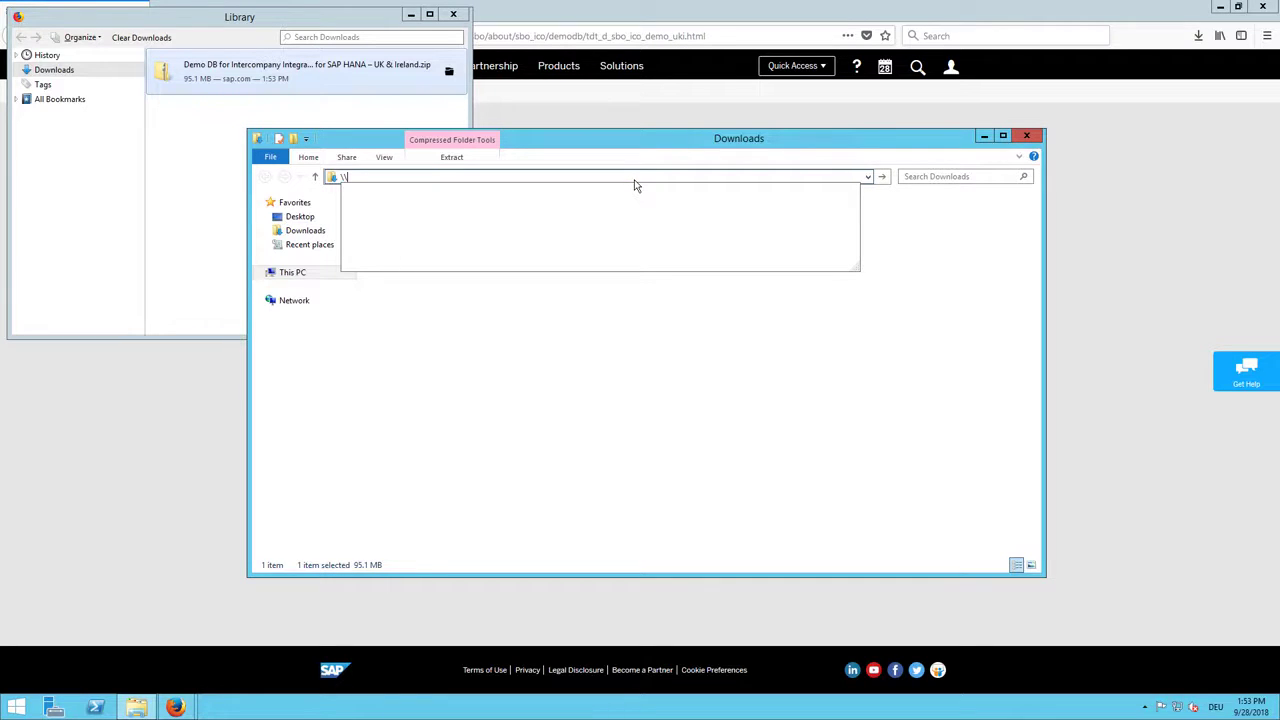
{"action": "type", "text": "s"}
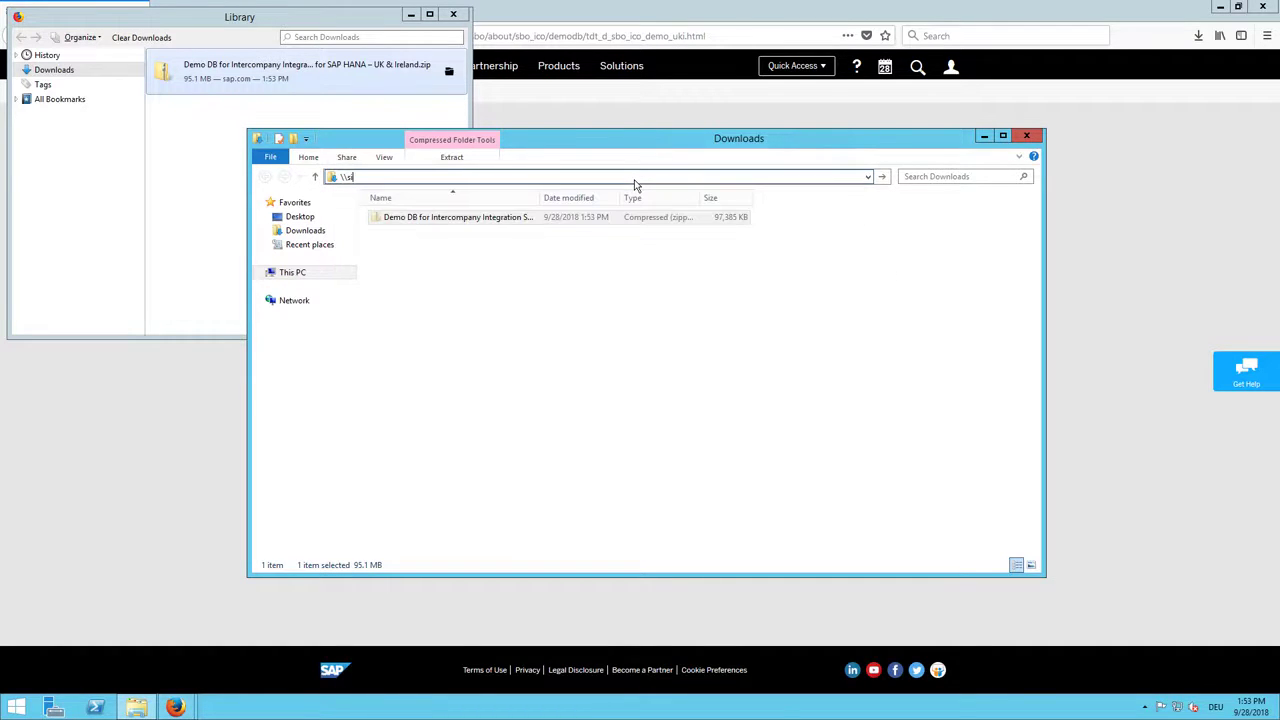
{"action": "type", "text": "id-hdb"}
{"action": "key", "text": "Return"}
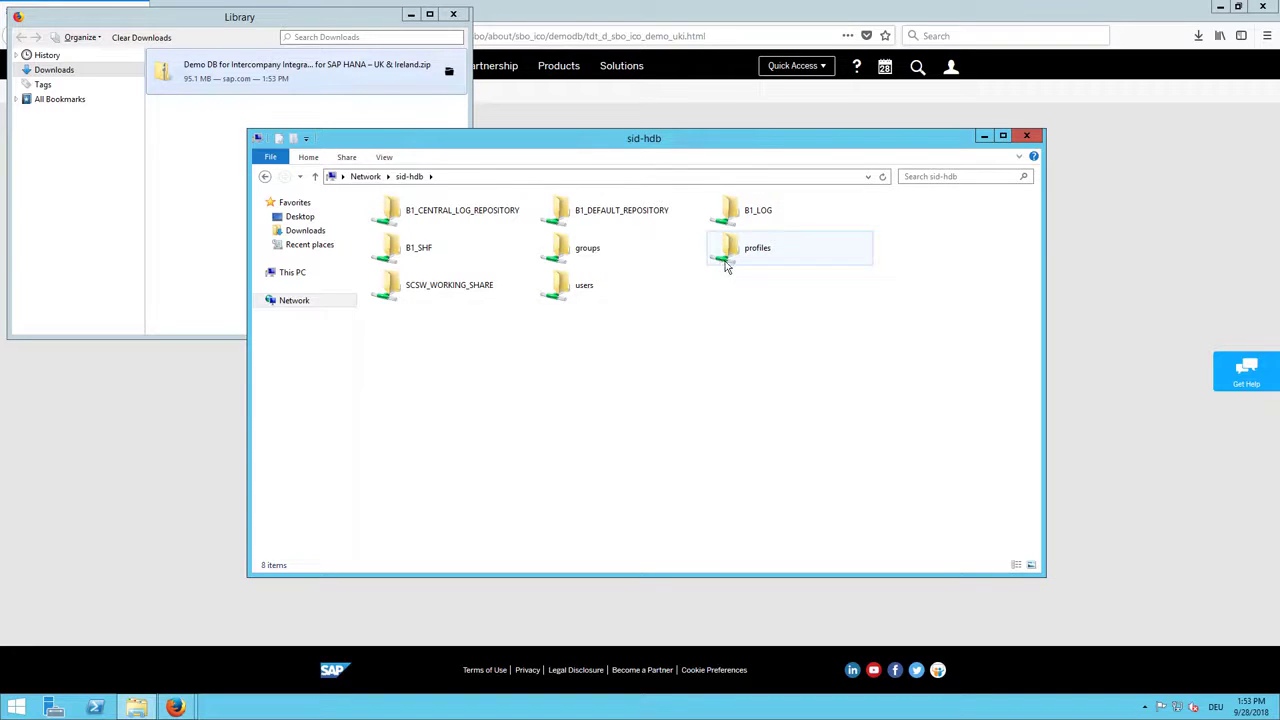
{"action": "double_click", "coordinate": [414, 250]}
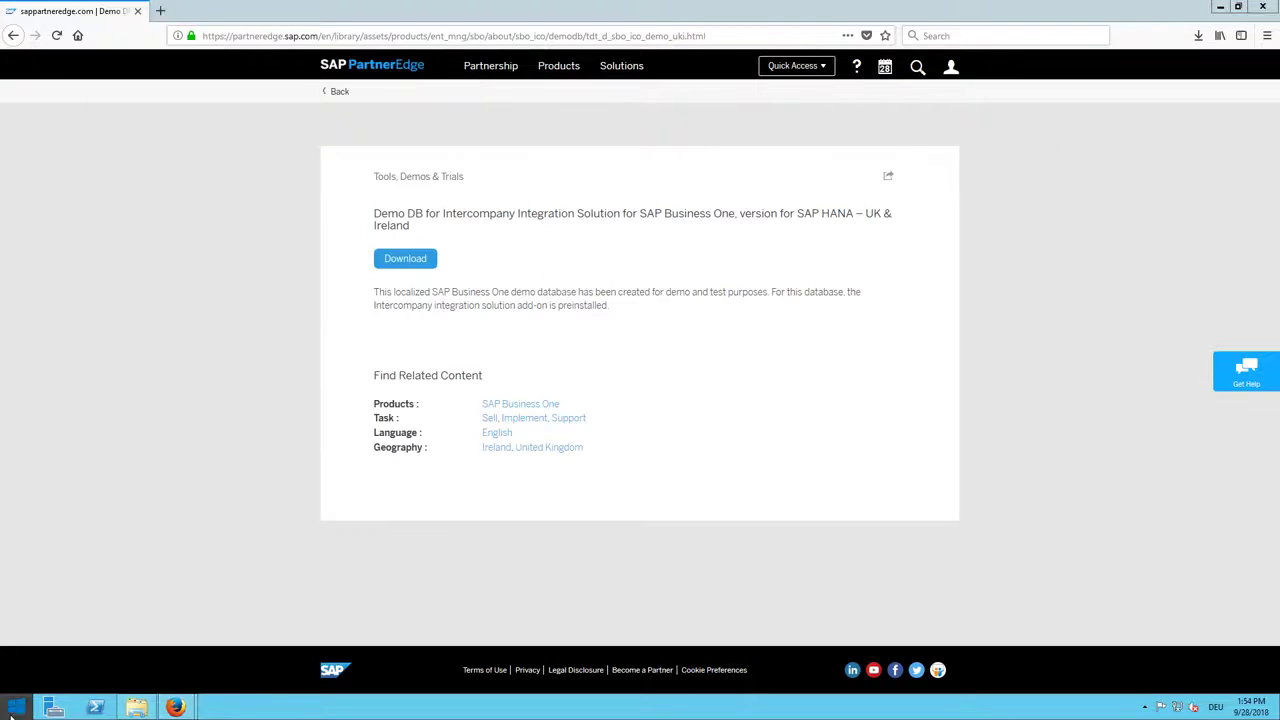
Step: Start Remote Desktop Connection and connect to the HANA server, accepting the identity warning
{"action": "left_click", "coordinate": [12, 694]}
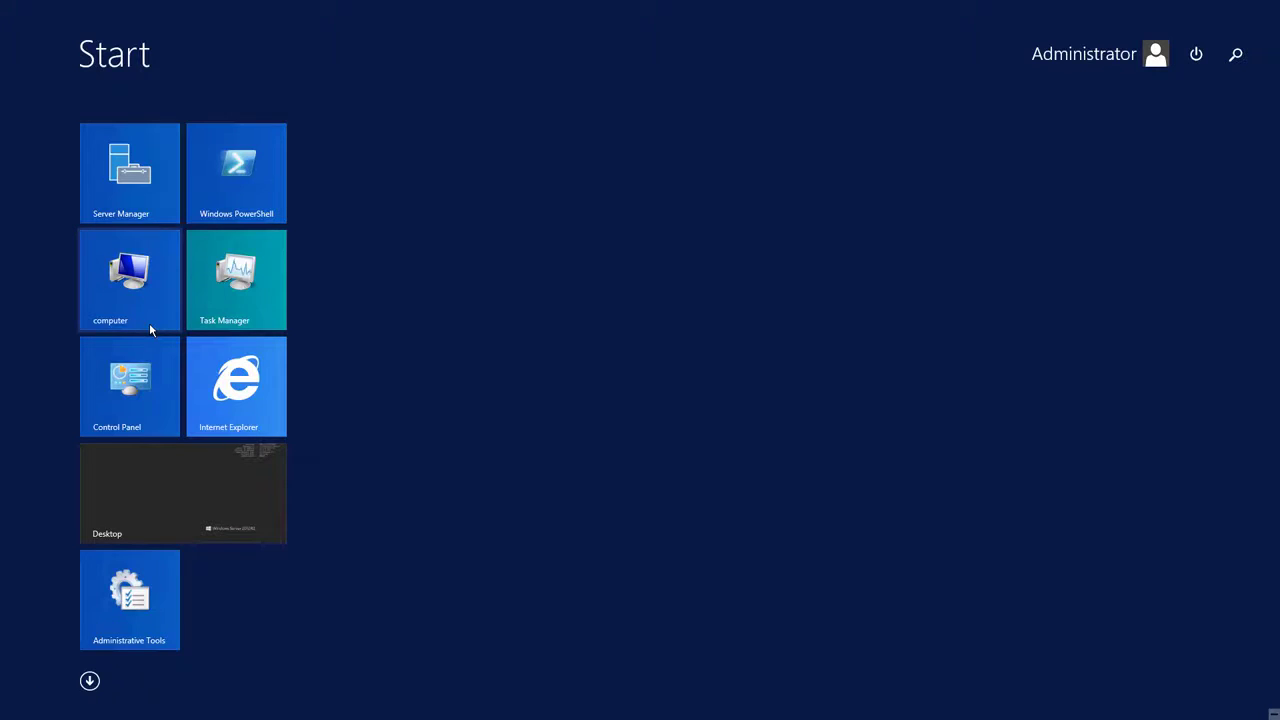
{"action": "type", "text": "remote Desktop Connection"}
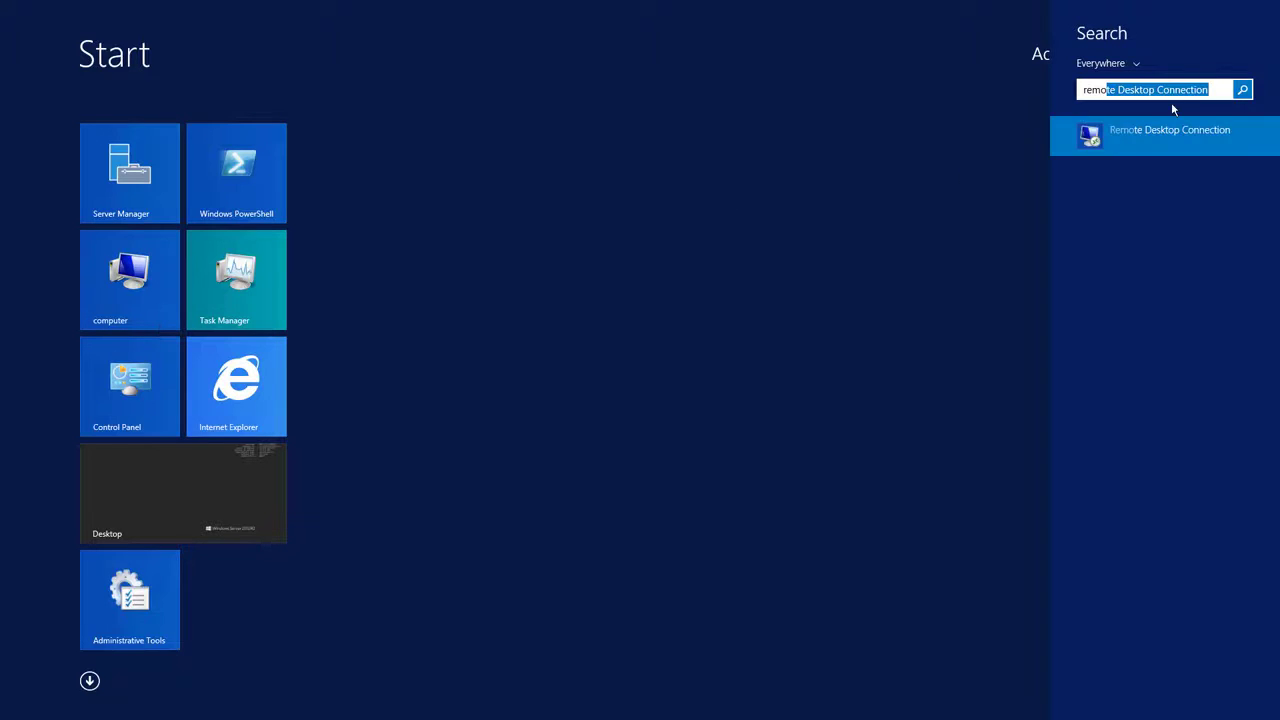
{"action": "left_click", "coordinate": [1150, 138]}
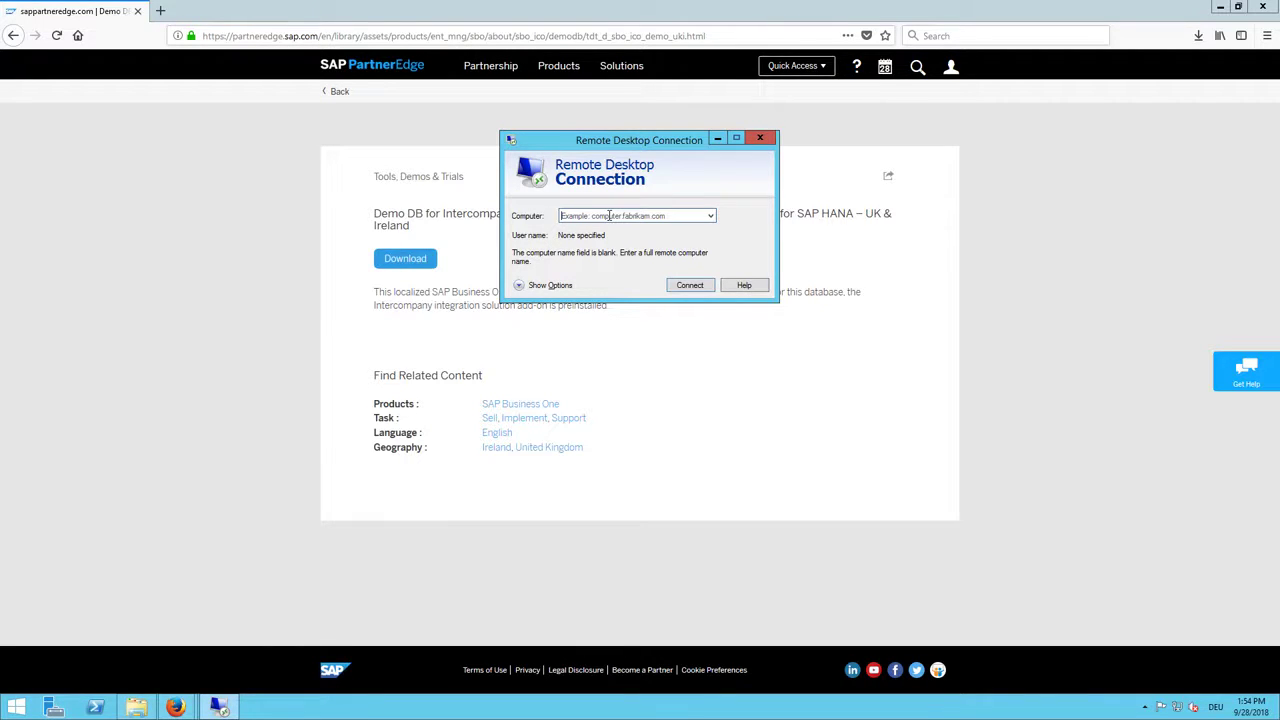
{"action": "type", "text": "sd-hdb"}
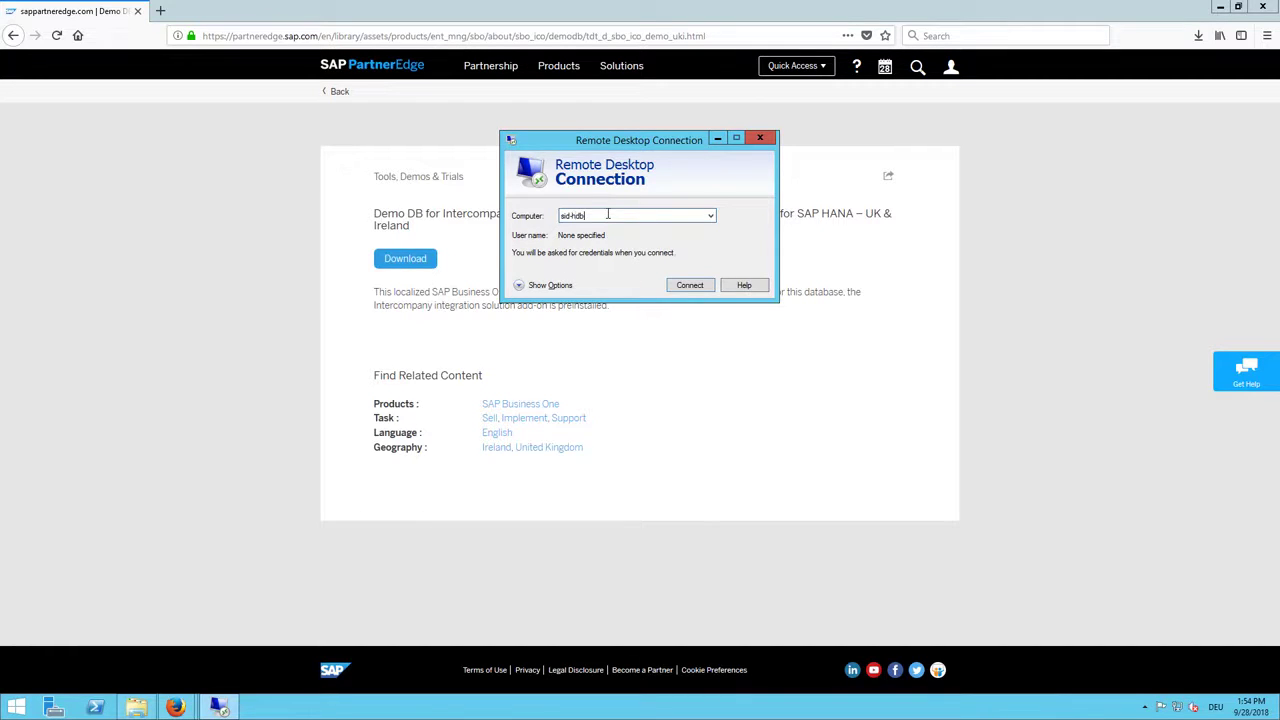
{"action": "left_click", "coordinate": [690, 285]}
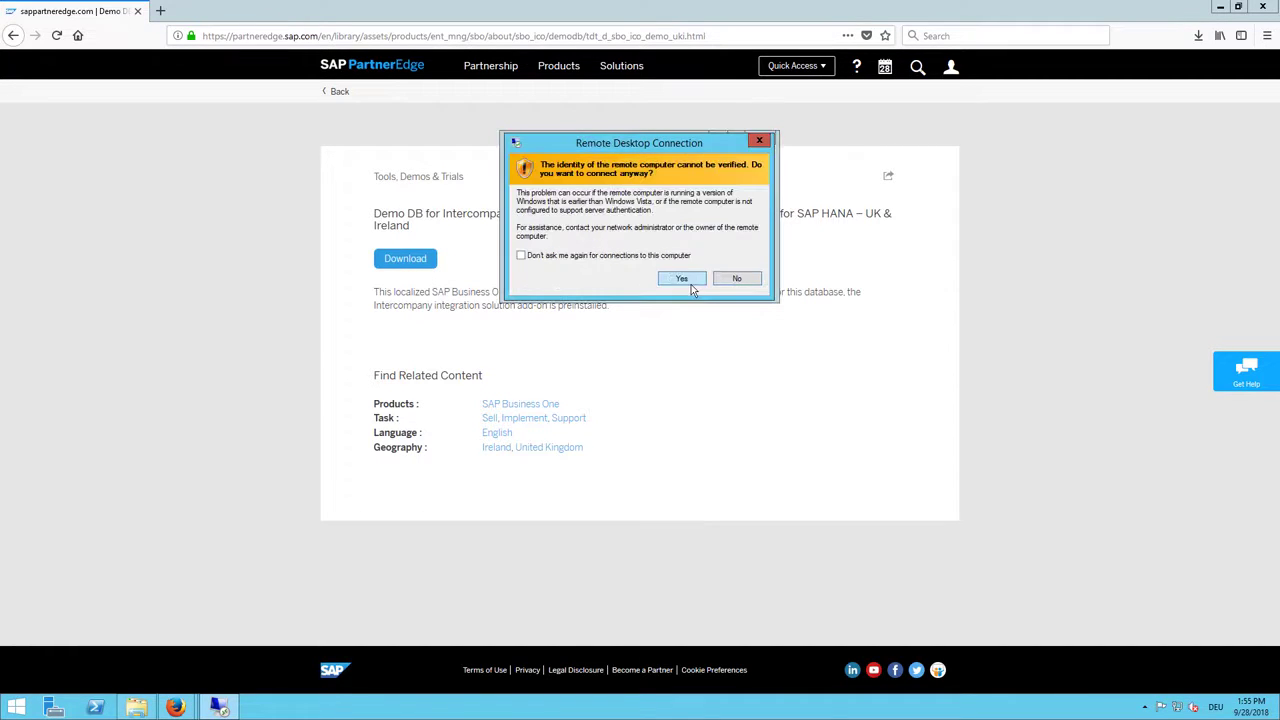
{"action": "left_click", "coordinate": [686, 276]}
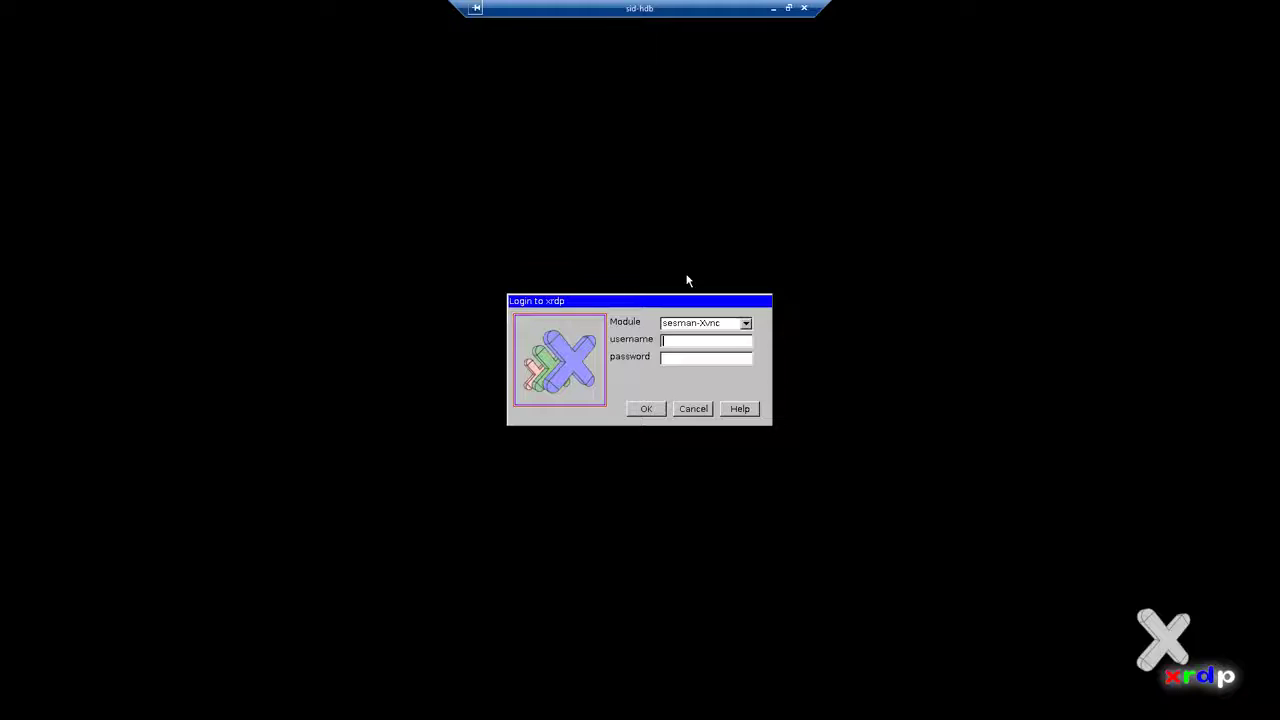
Step: Log in to sid-hdb through xrdp as root with the account password
{"action": "type", "text": "root"}
{"action": "type", "text": "***"}
{"action": "key", "text": "Return"}
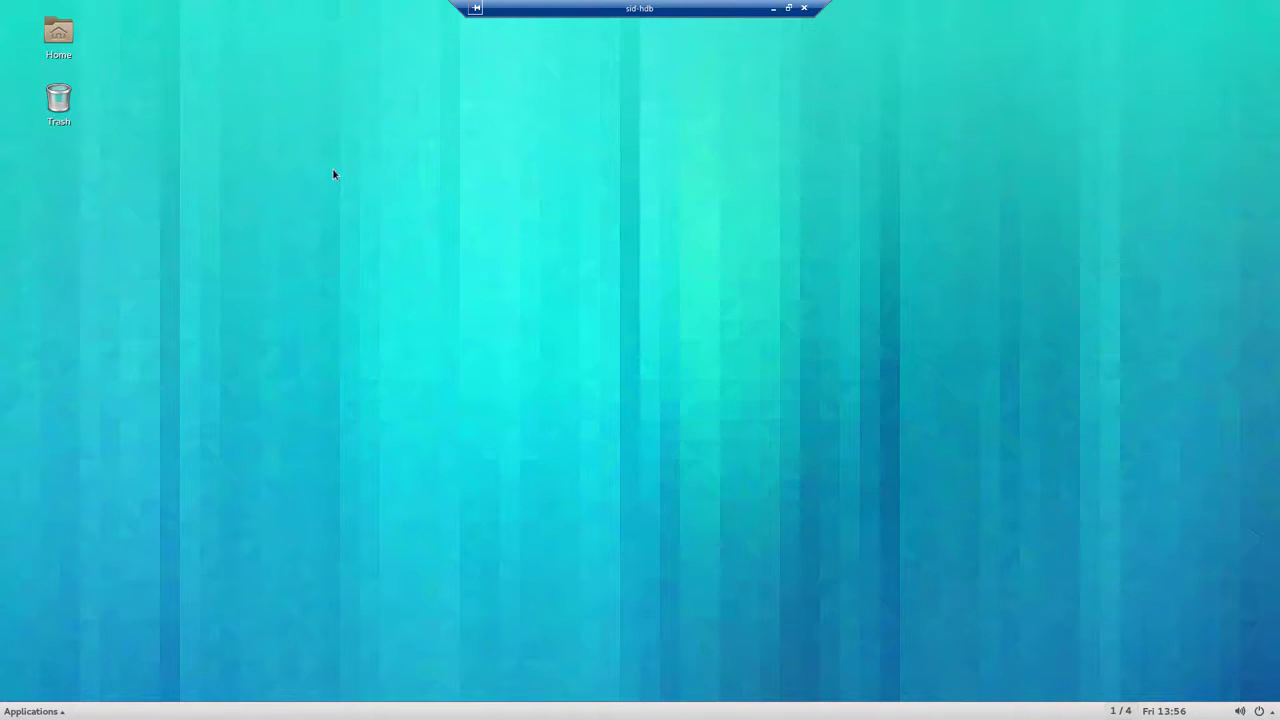
Step: Extract the UK & Ireland demo database zip in /usr/sap/SAPBusinessOne/B1_SHF, yielding the SBODEMOGB folder
{"action": "double_click", "coordinate": [69, 40]}
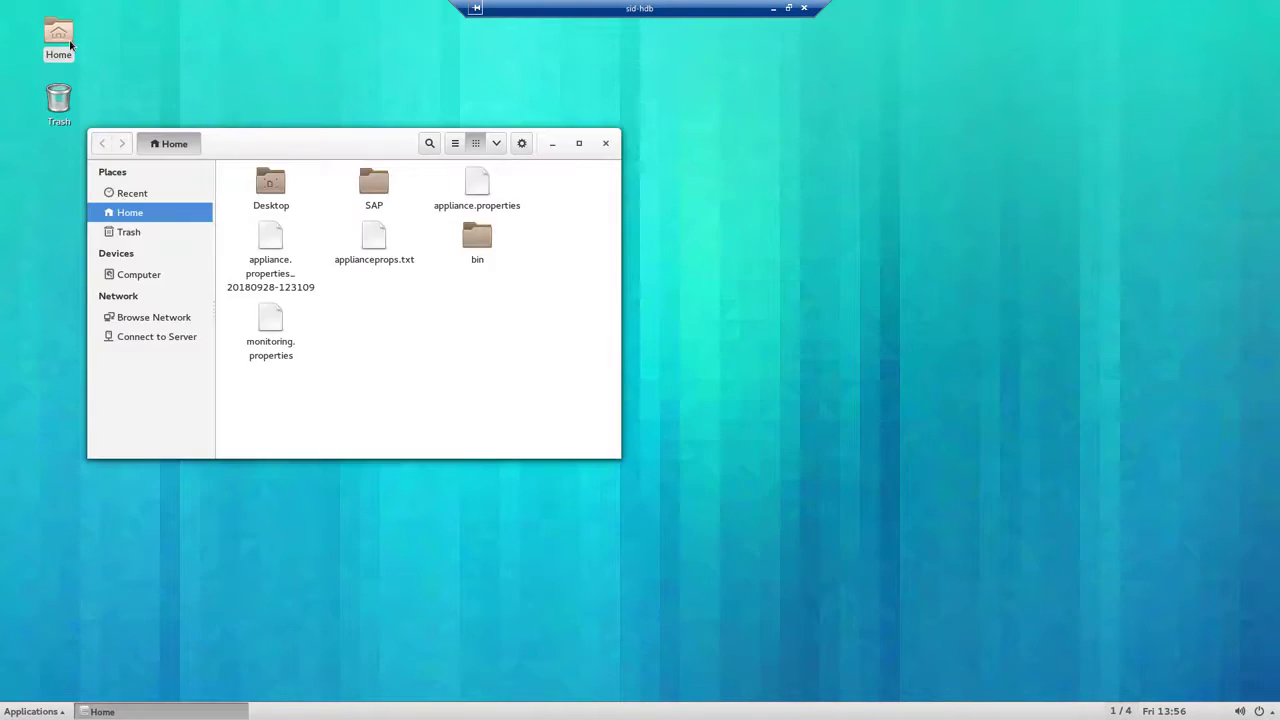
{"action": "left_click", "coordinate": [150, 276]}
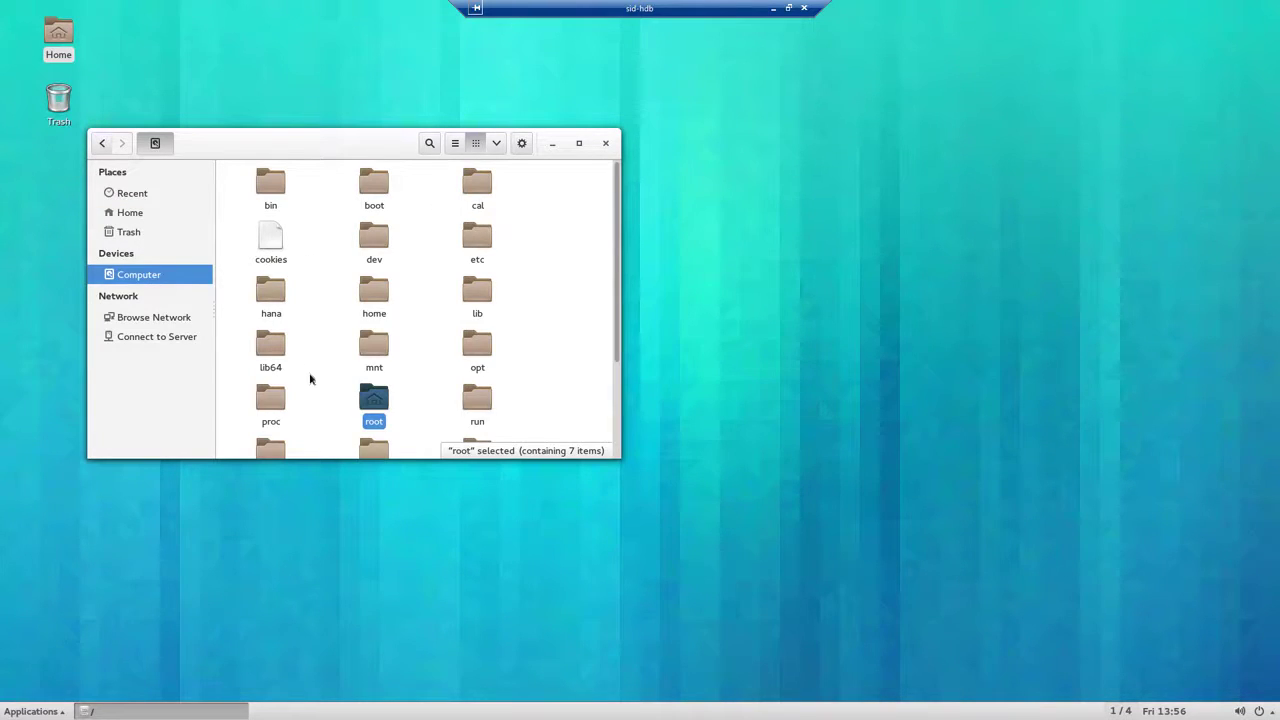
{"action": "scroll", "coordinate": [310, 378], "scroll_direction": "down", "scroll_amount": 3}
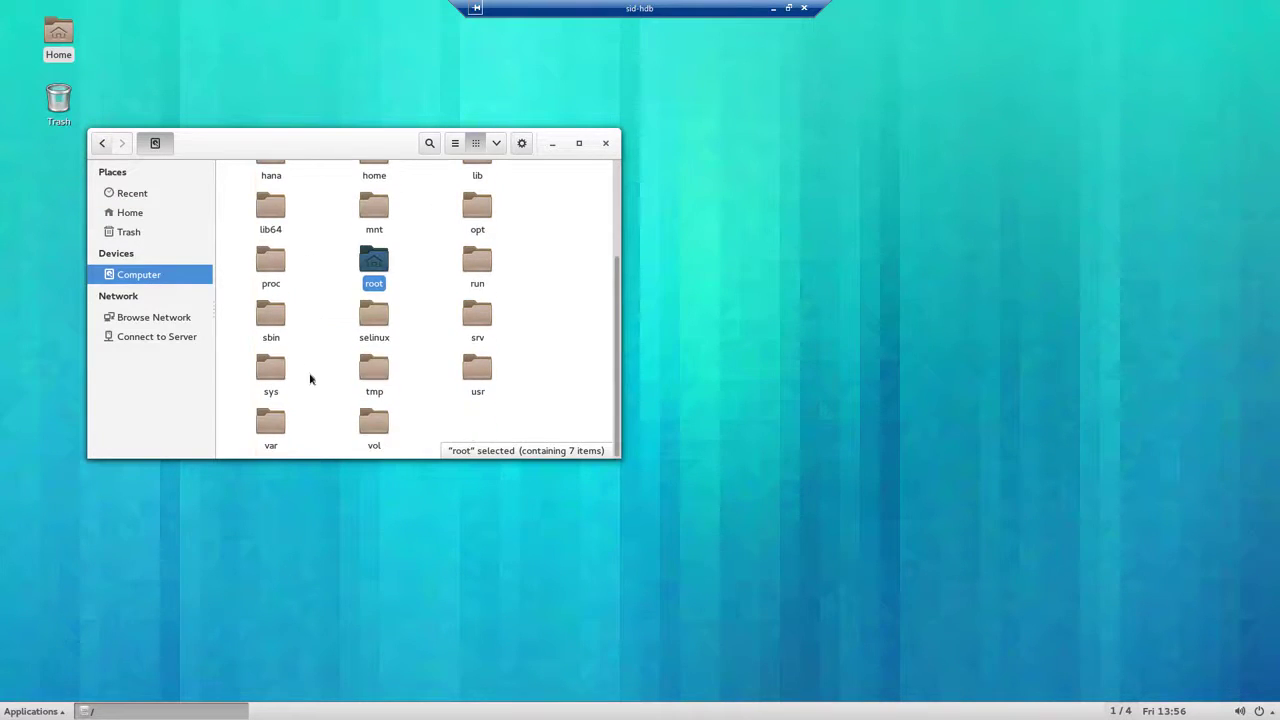
{"action": "double_click", "coordinate": [478, 380]}
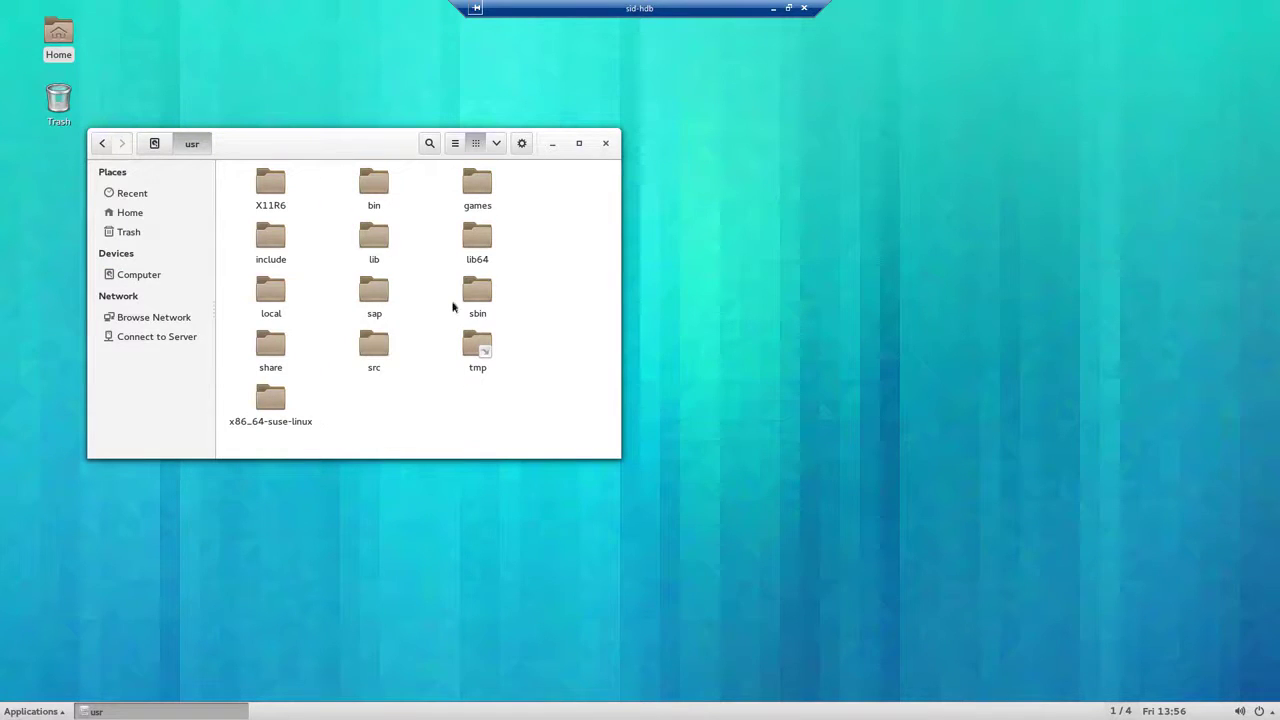
{"action": "double_click", "coordinate": [387, 285]}
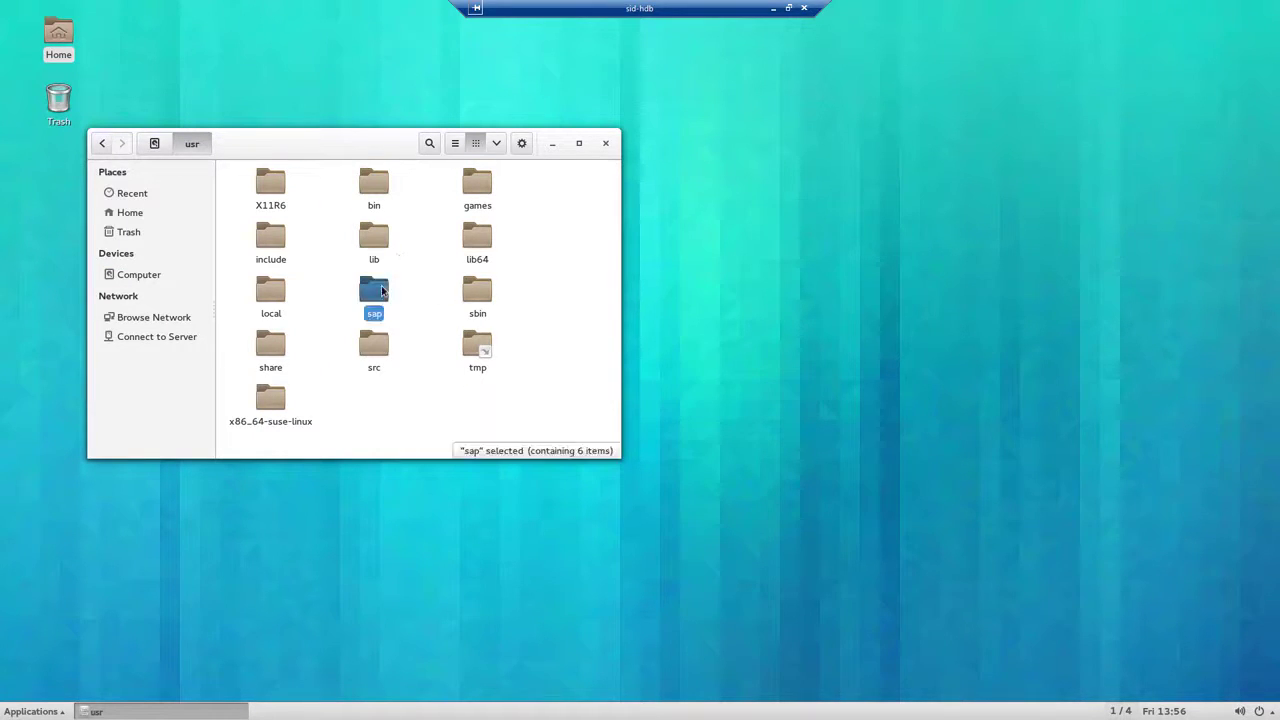
{"action": "double_click", "coordinate": [385, 205]}
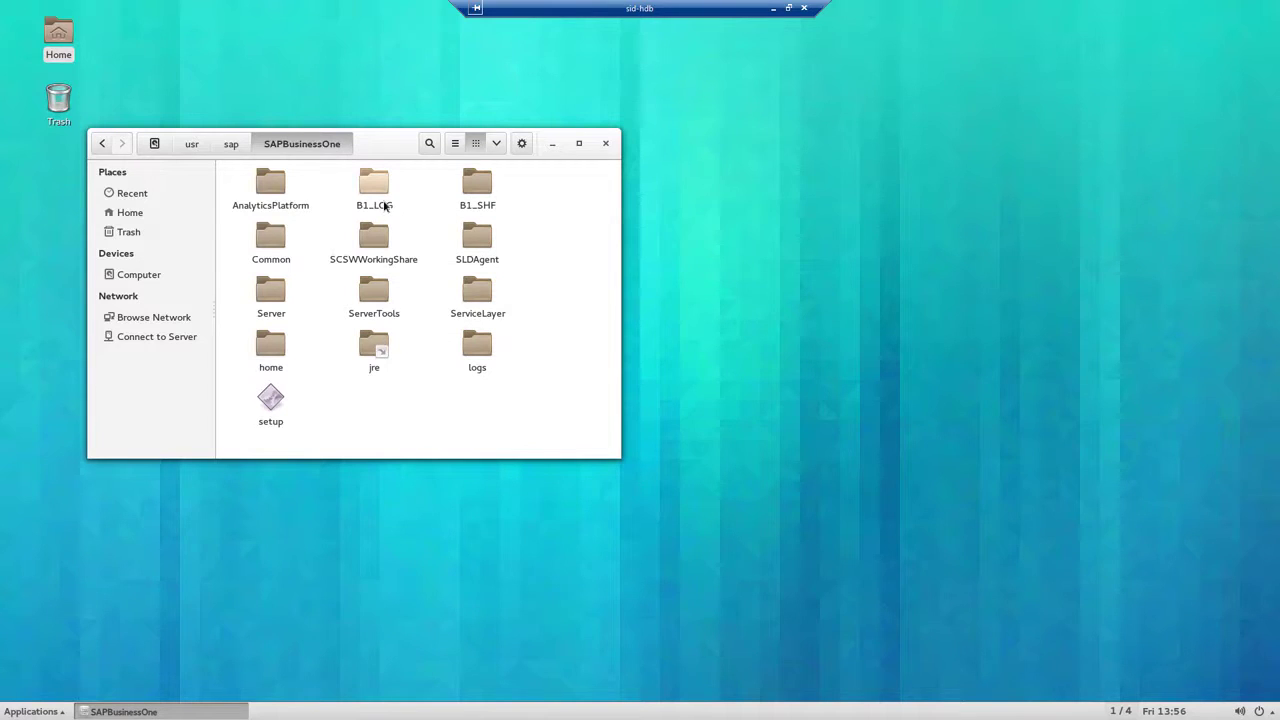
{"action": "double_click", "coordinate": [466, 190]}
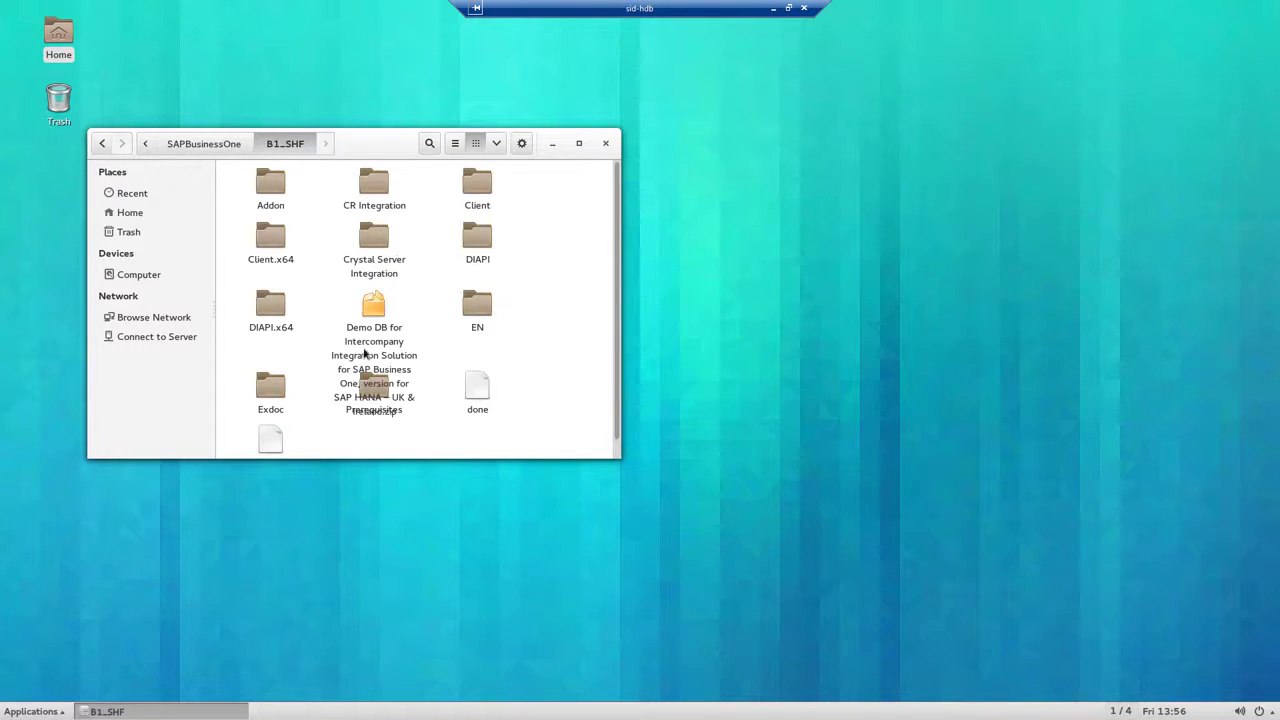
{"action": "right_click", "coordinate": [375, 317]}
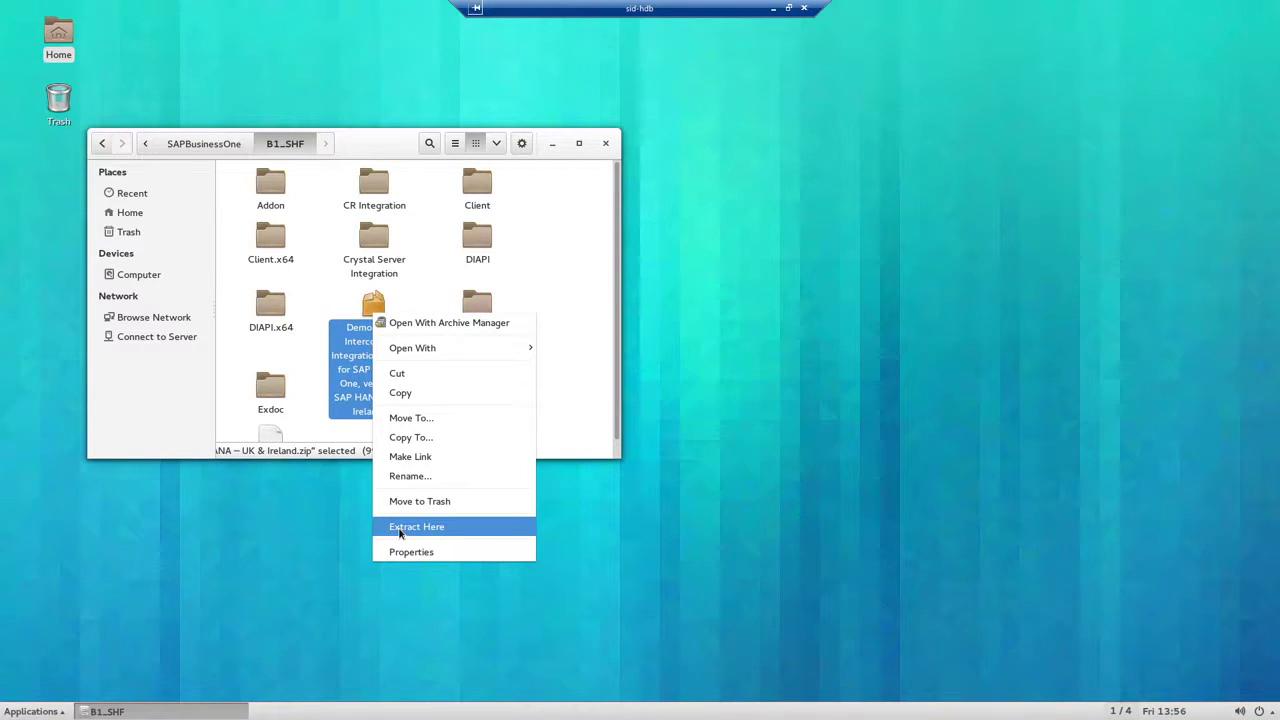
{"action": "left_click", "coordinate": [399, 533]}
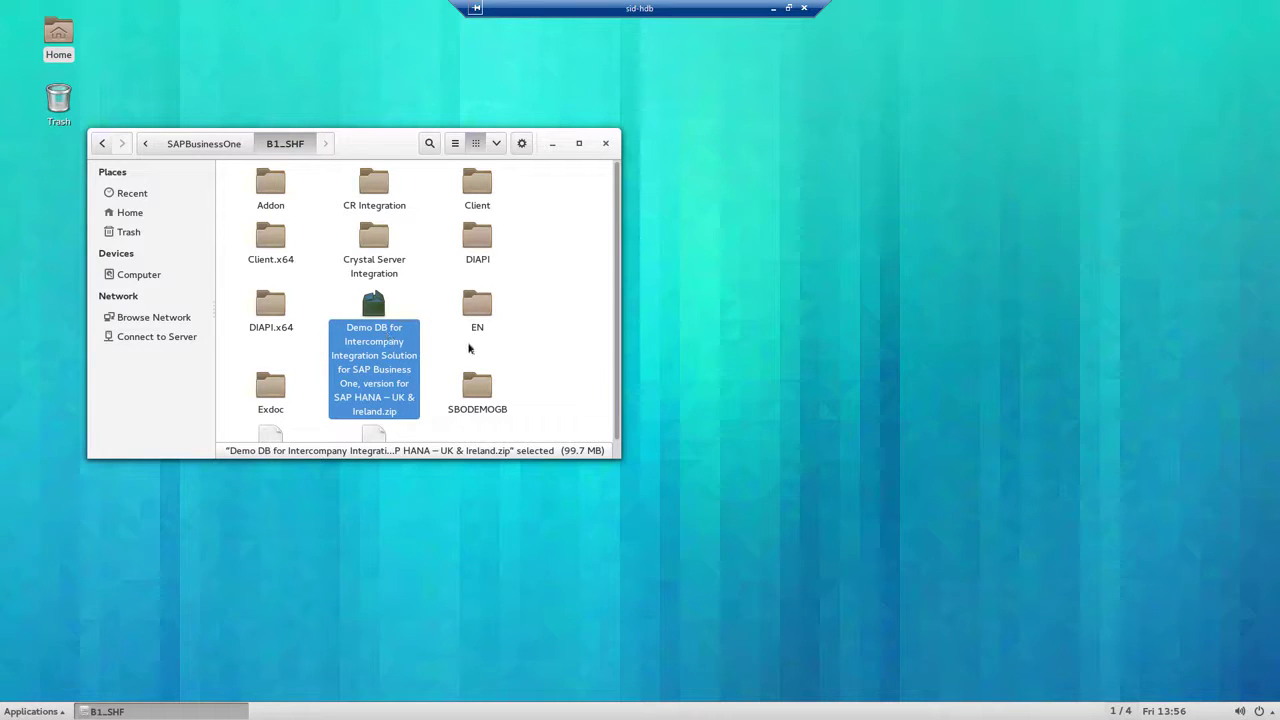
{"action": "left_click", "coordinate": [488, 378]}
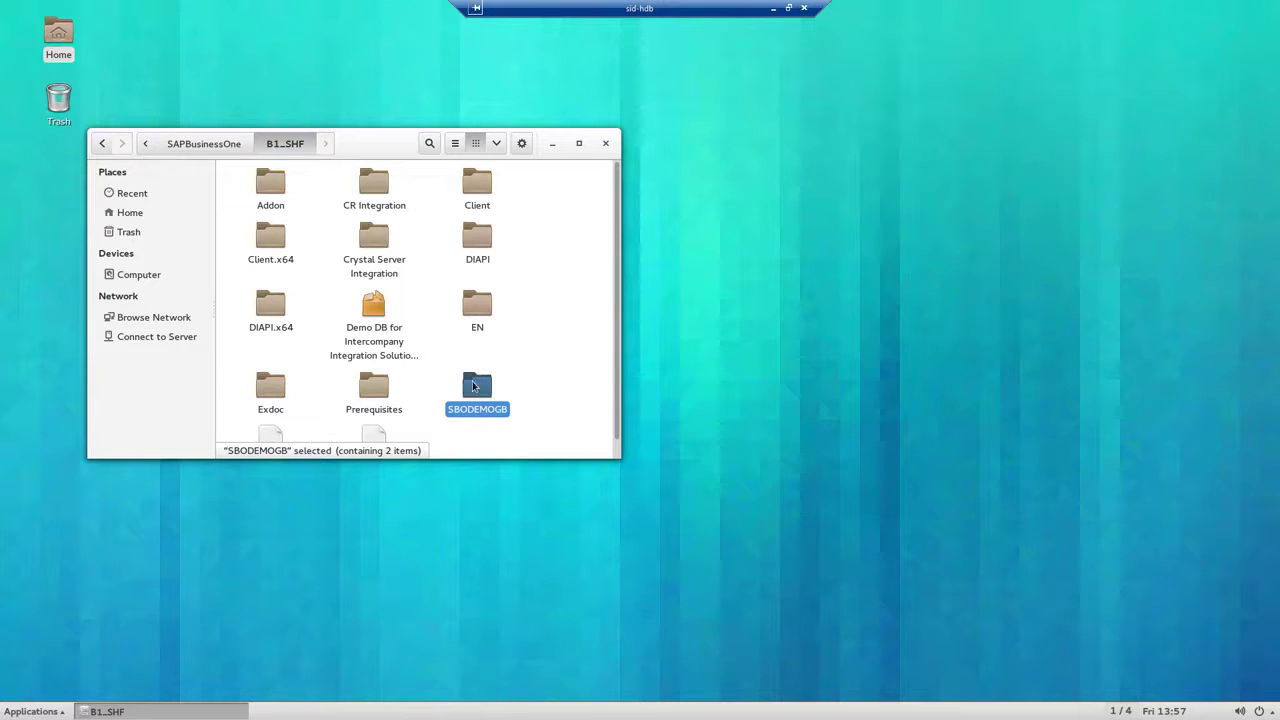
Step: Cut SBODEMOGB from B1_SHF and paste it into /home beside sapadm
{"action": "right_click", "coordinate": [474, 386]}
{"action": "left_click", "coordinate": [494, 436]}
{"action": "left_click", "coordinate": [145, 145]}
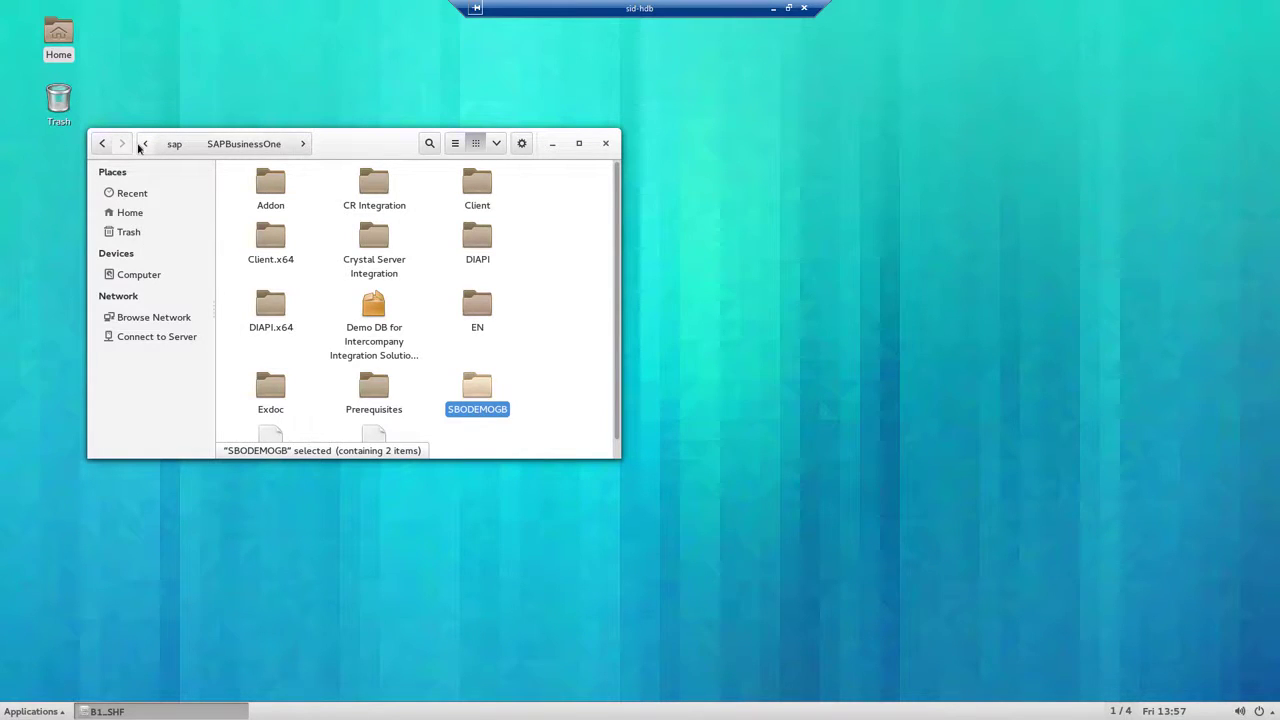
{"action": "left_click", "coordinate": [142, 146]}
{"action": "left_click", "coordinate": [142, 146]}
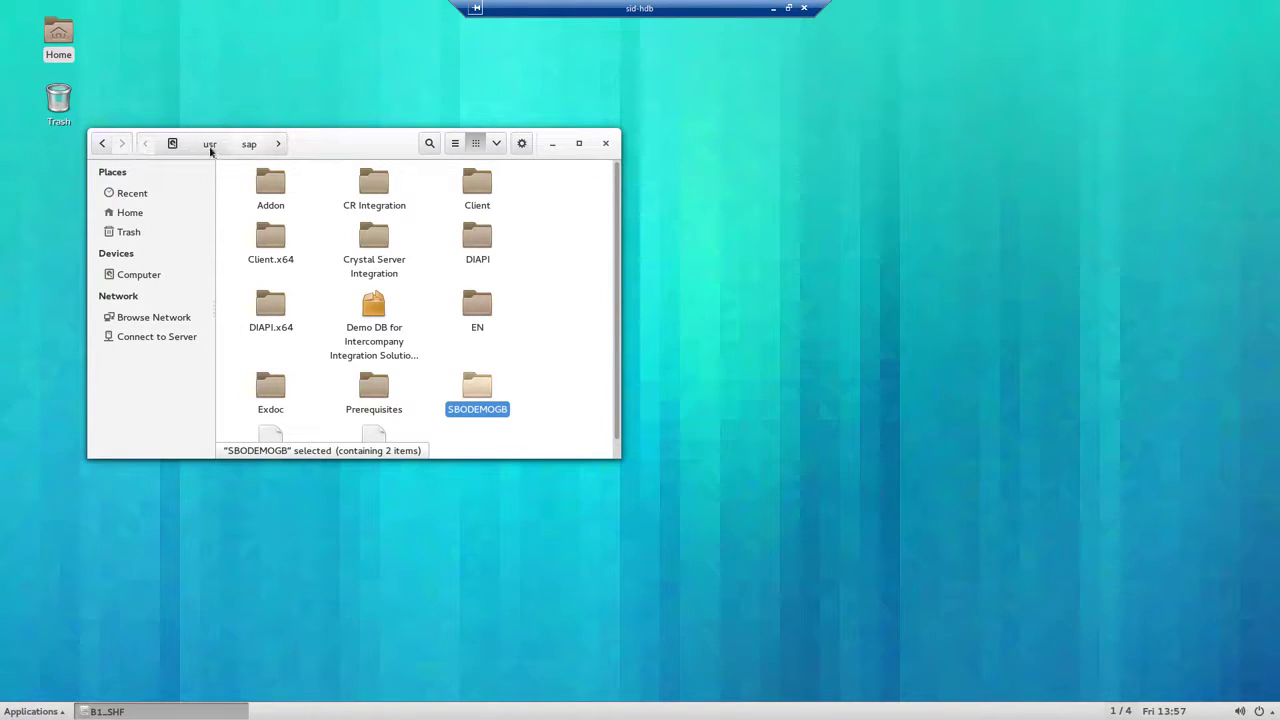
{"action": "left_click", "coordinate": [172, 143]}
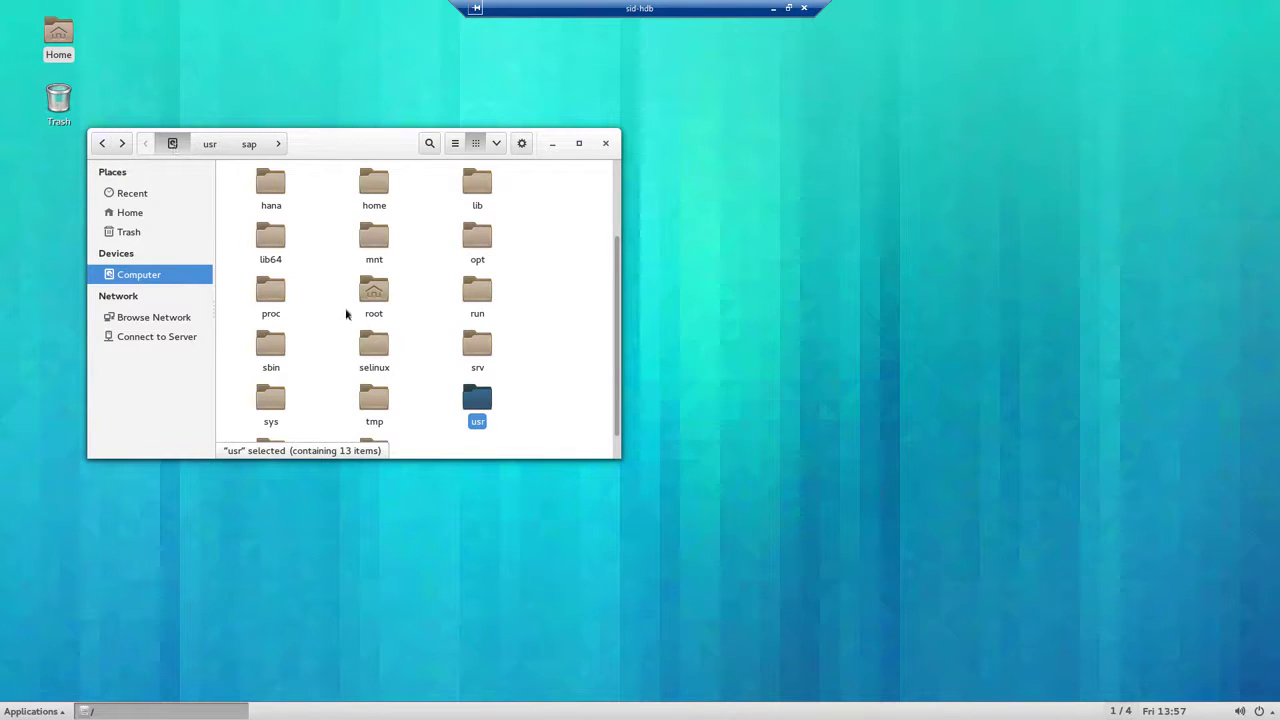
{"action": "double_click", "coordinate": [376, 192]}
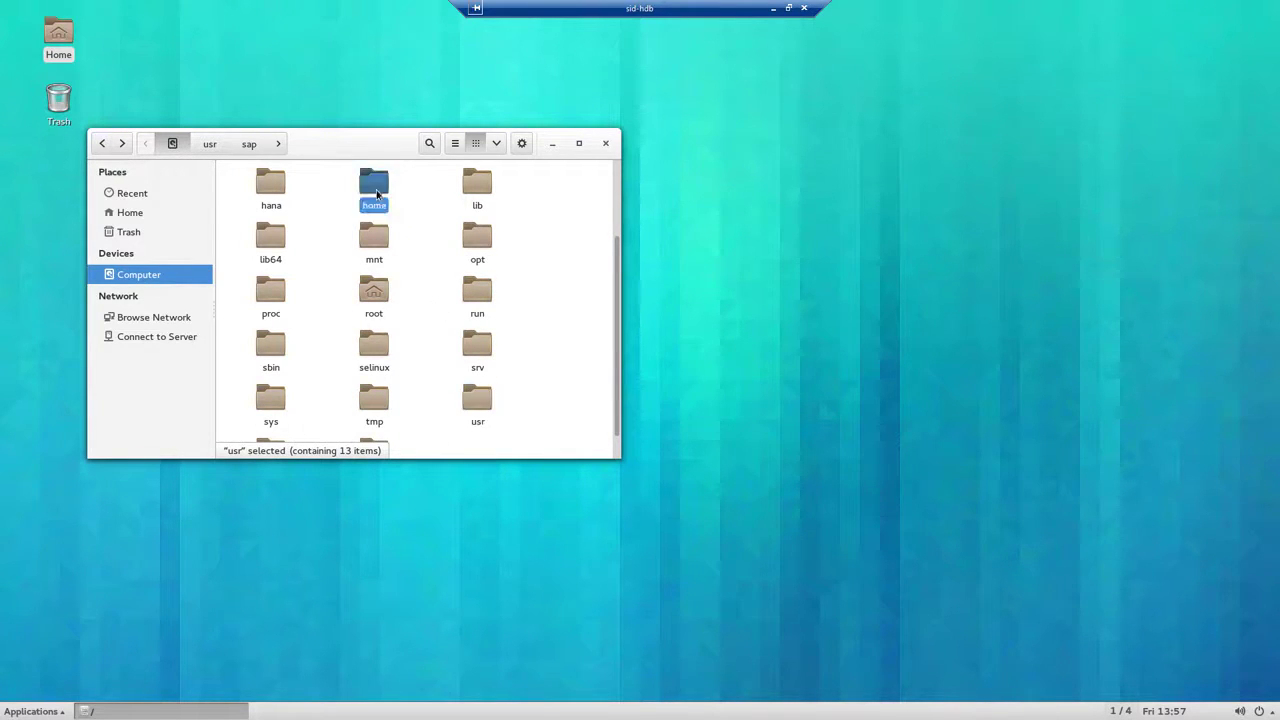
{"action": "right_click", "coordinate": [369, 270]}
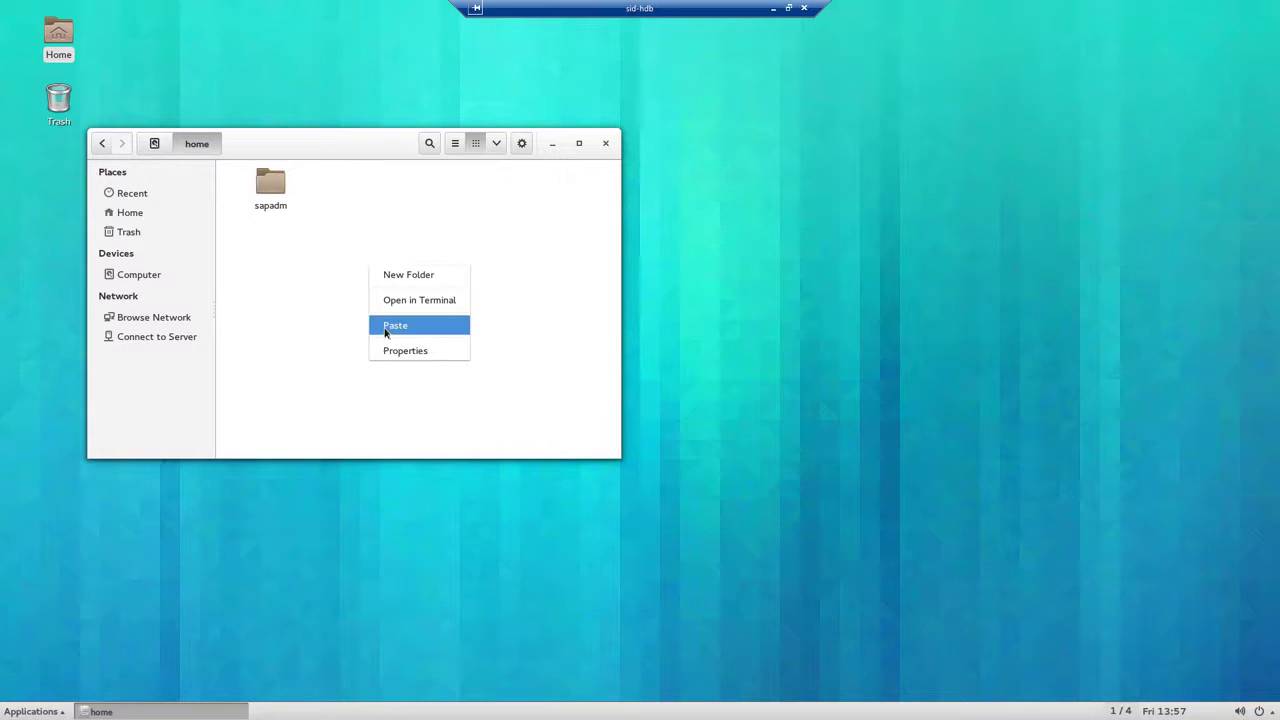
{"action": "left_click", "coordinate": [385, 326]}
{"action": "left_click", "coordinate": [367, 335]}
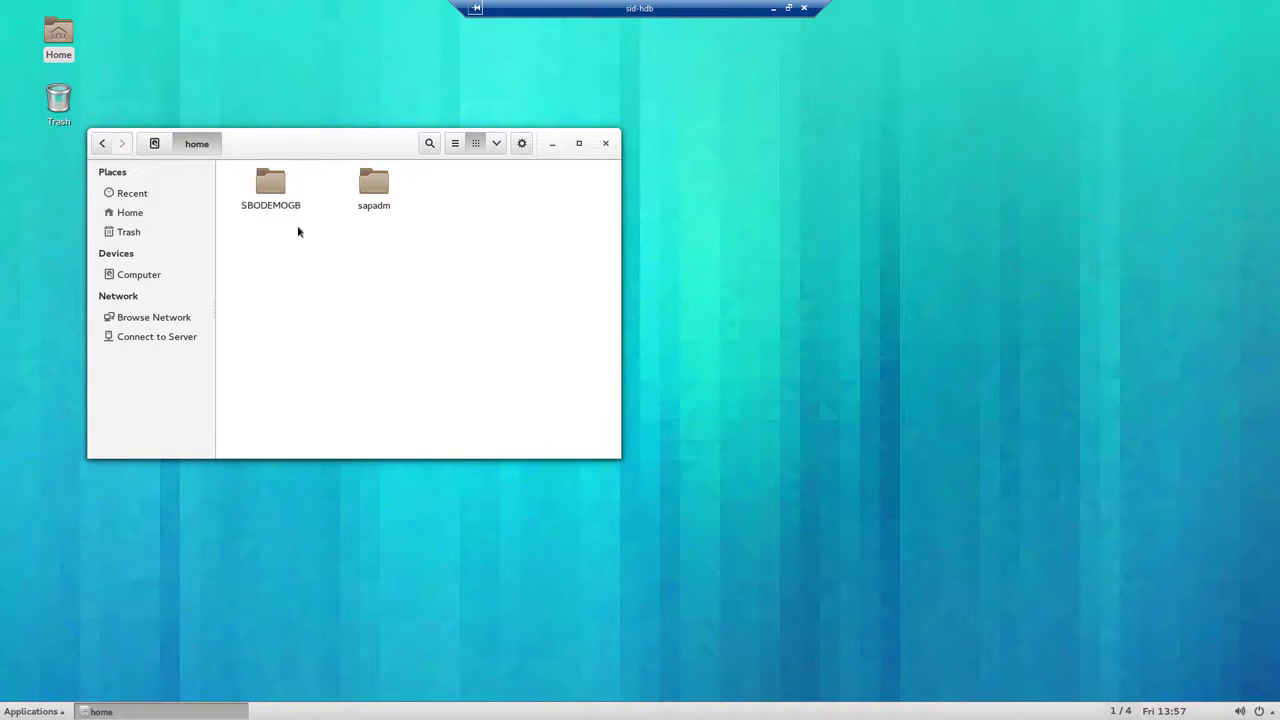
{"action": "left_click", "coordinate": [286, 194]}
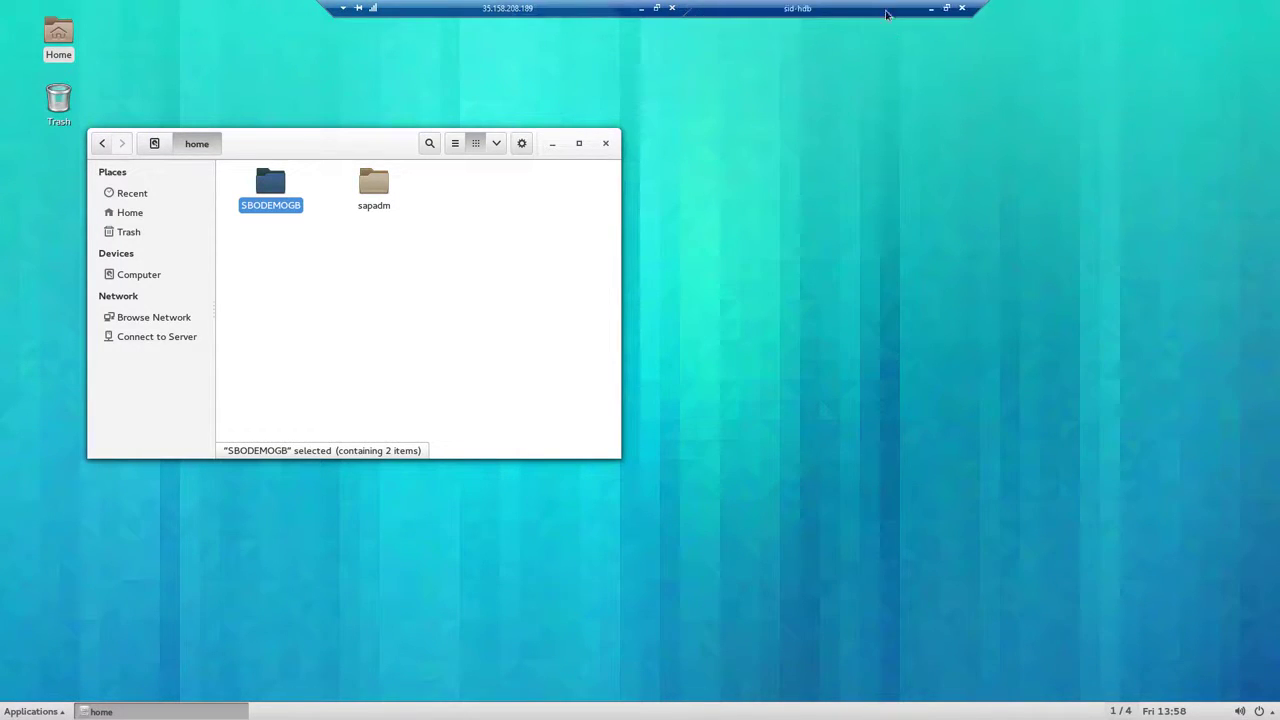
Step: Launch SAP HANA Studio on the default hdbstudio workspace and open the Administration Console
{"action": "left_click", "coordinate": [938, 12]}
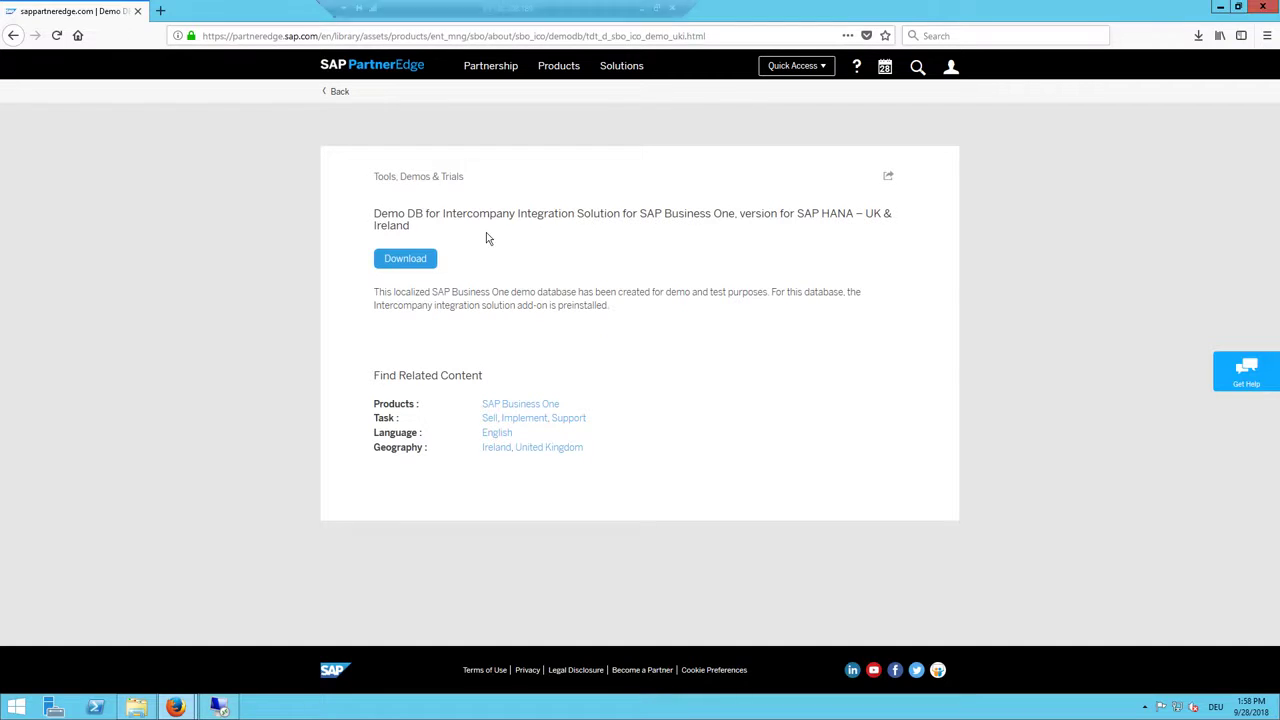
{"action": "left_click", "coordinate": [15, 705]}
{"action": "type", "text": "hana Studio"}
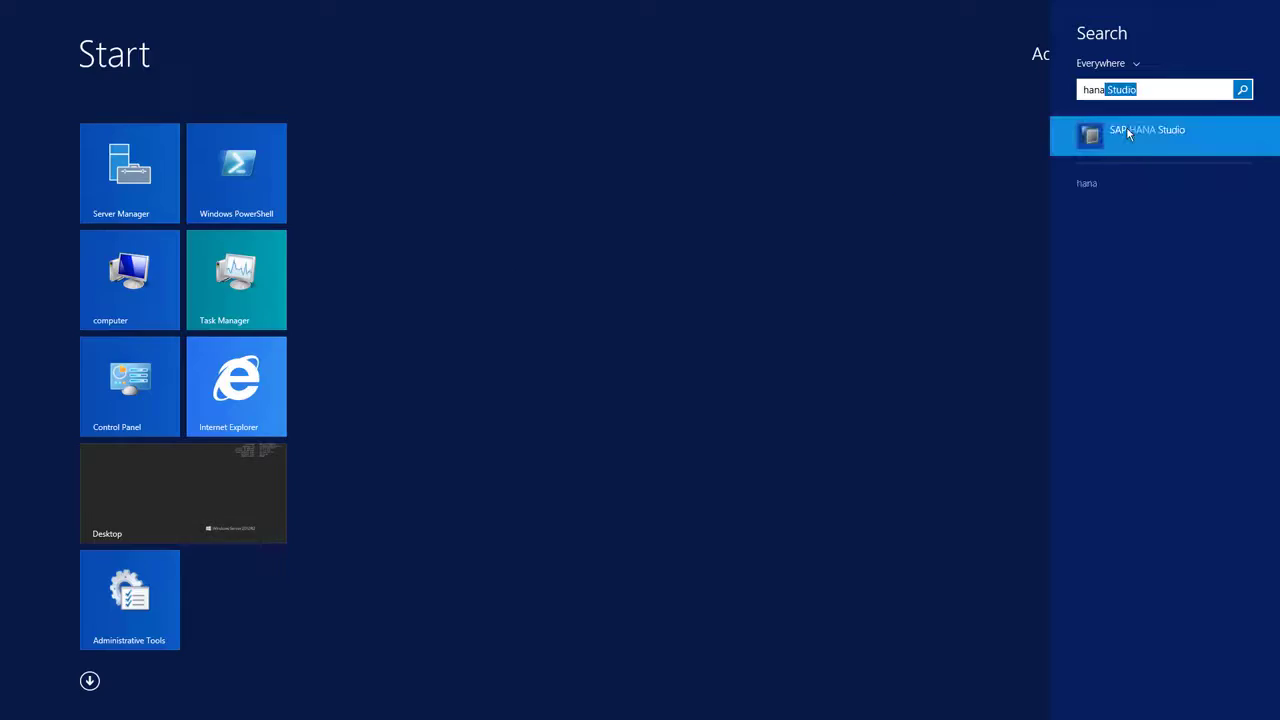
{"action": "left_click", "coordinate": [1127, 128]}
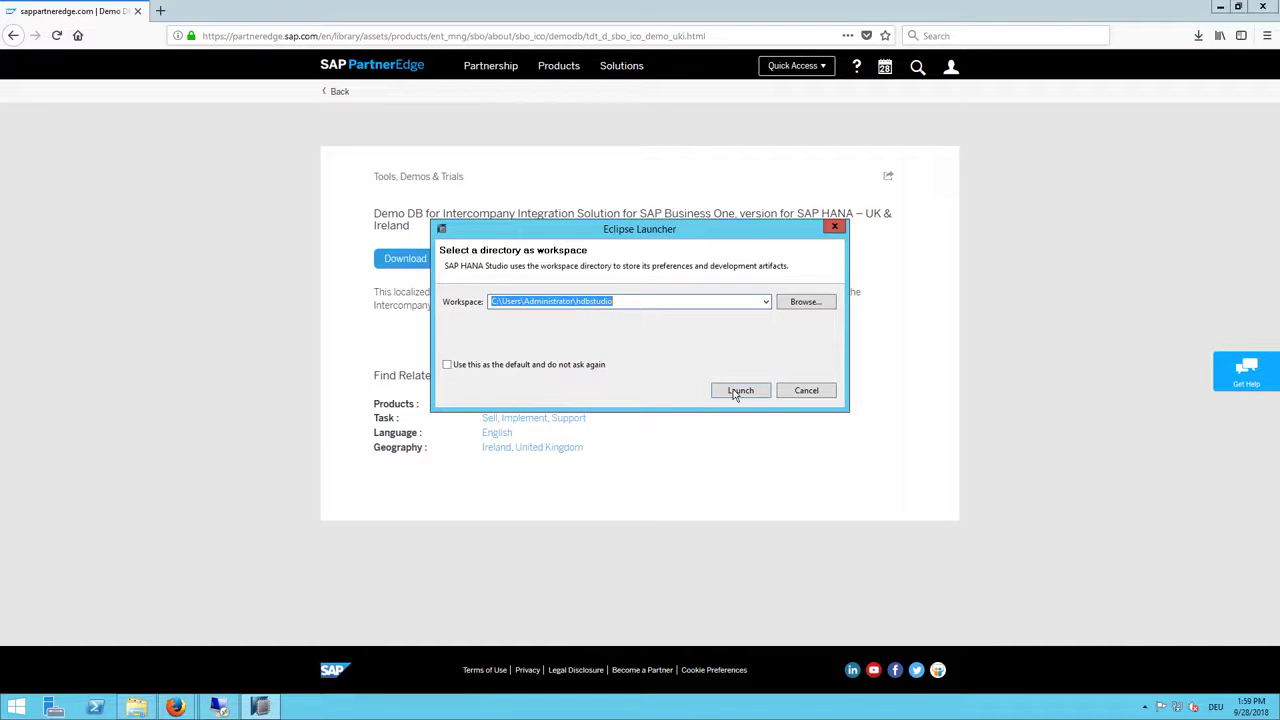
{"action": "left_click", "coordinate": [740, 391]}
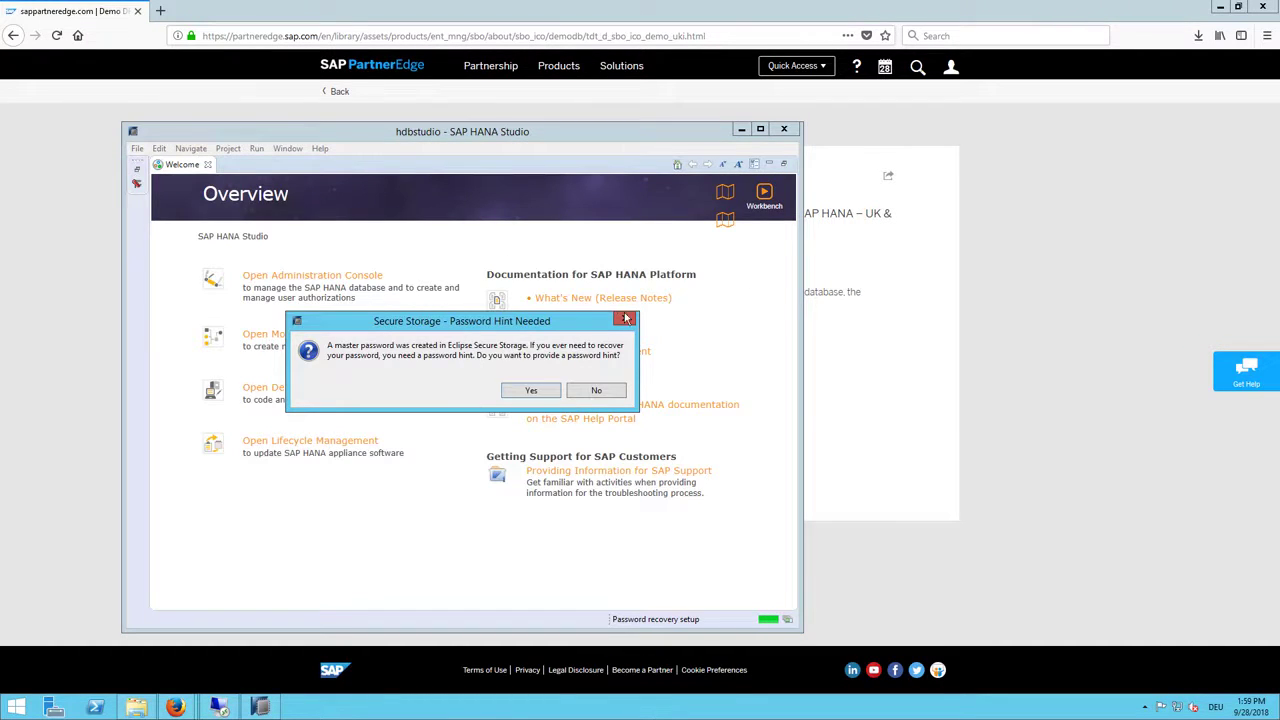
{"action": "left_click", "coordinate": [596, 391]}
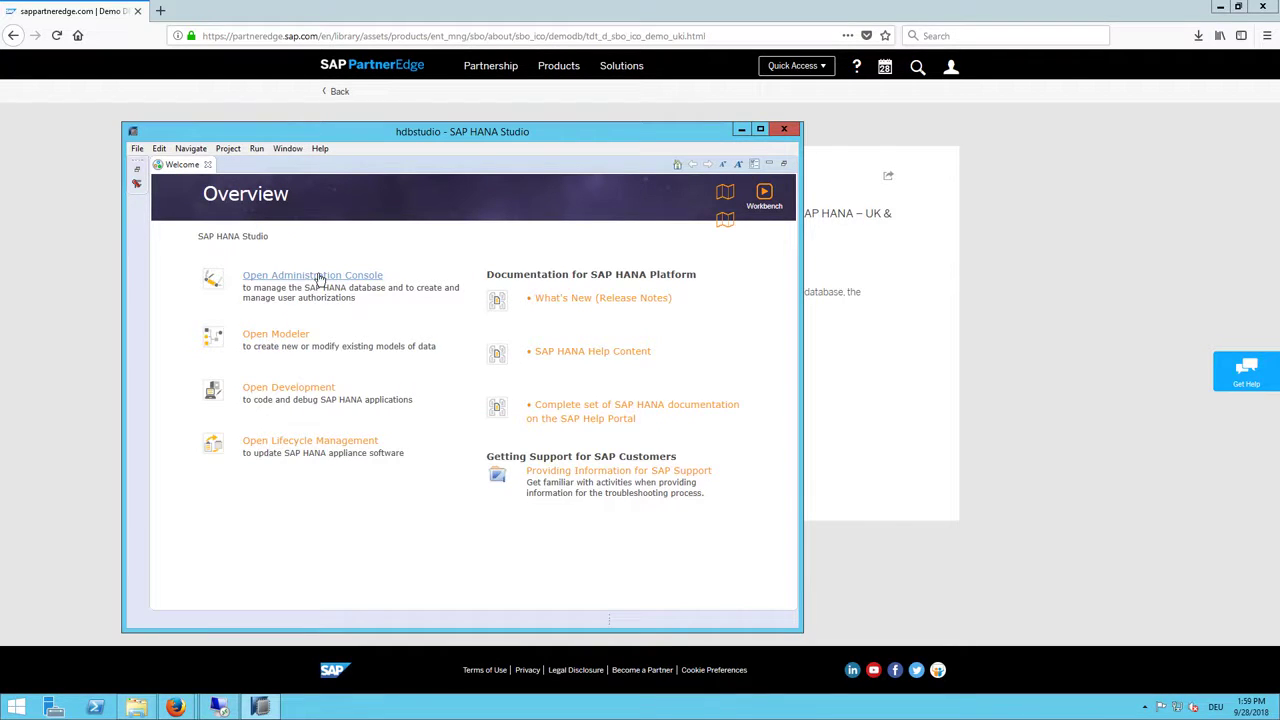
{"action": "left_click", "coordinate": [258, 275]}
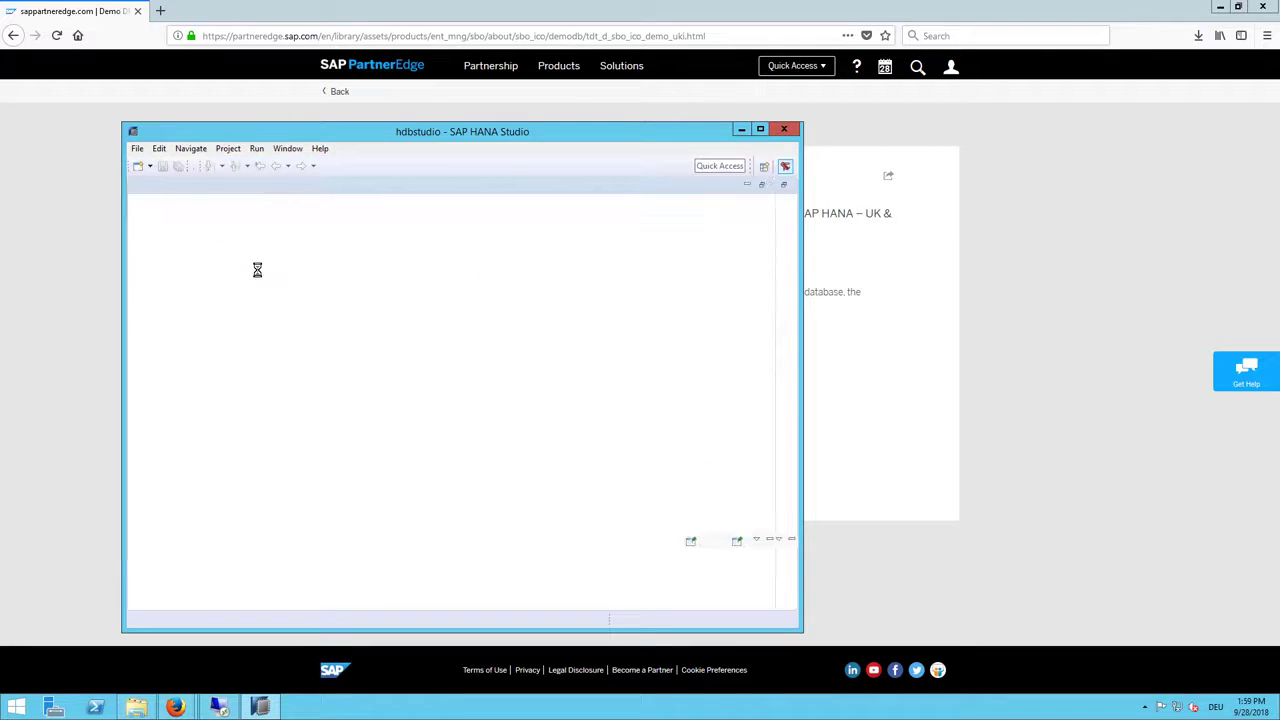
{"action": "right_click", "coordinate": [211, 282]}
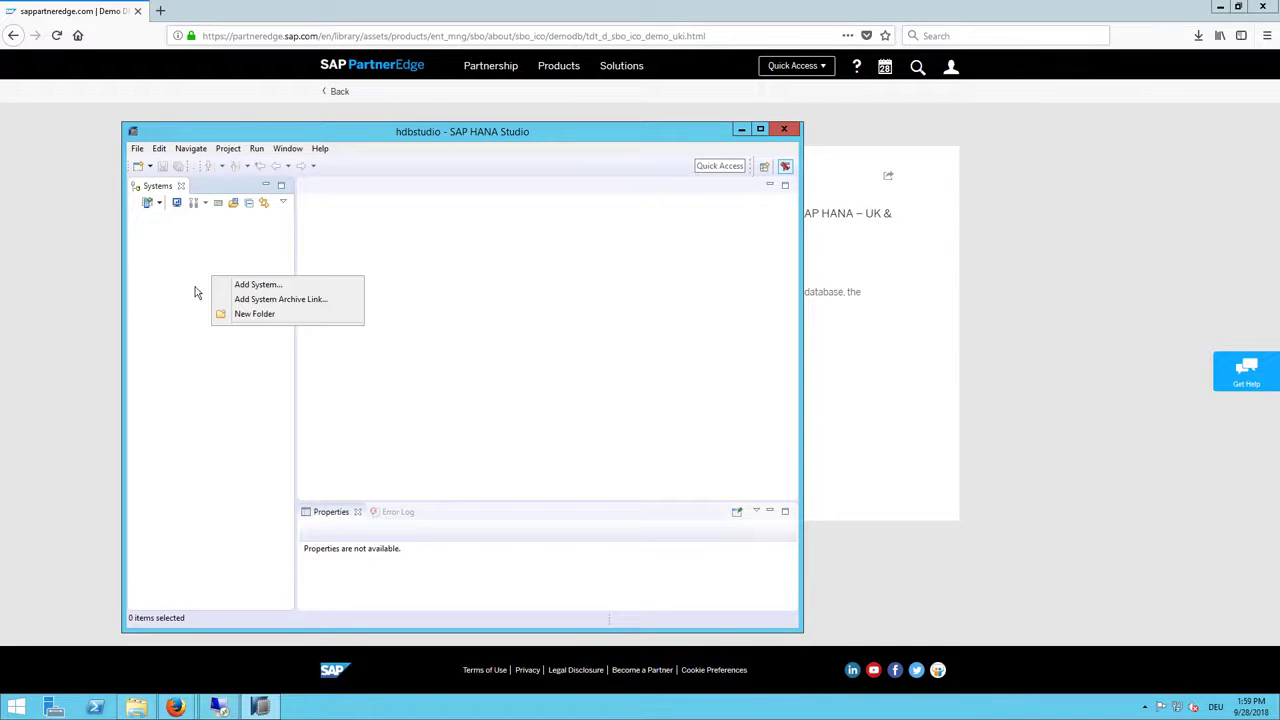
Step: Add host sid-hdb, instance 00, authenticating as database user B1ADMIN with its password
{"action": "left_click", "coordinate": [228, 285]}
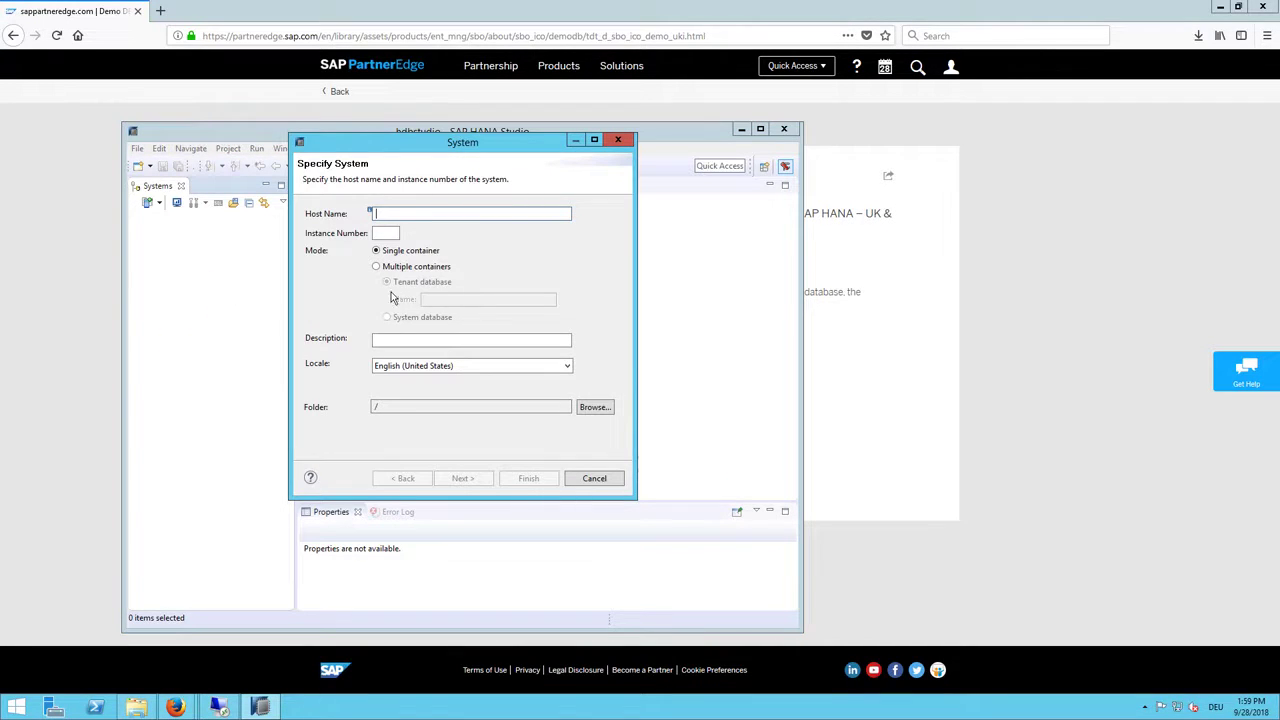
{"action": "type", "text": "s"}
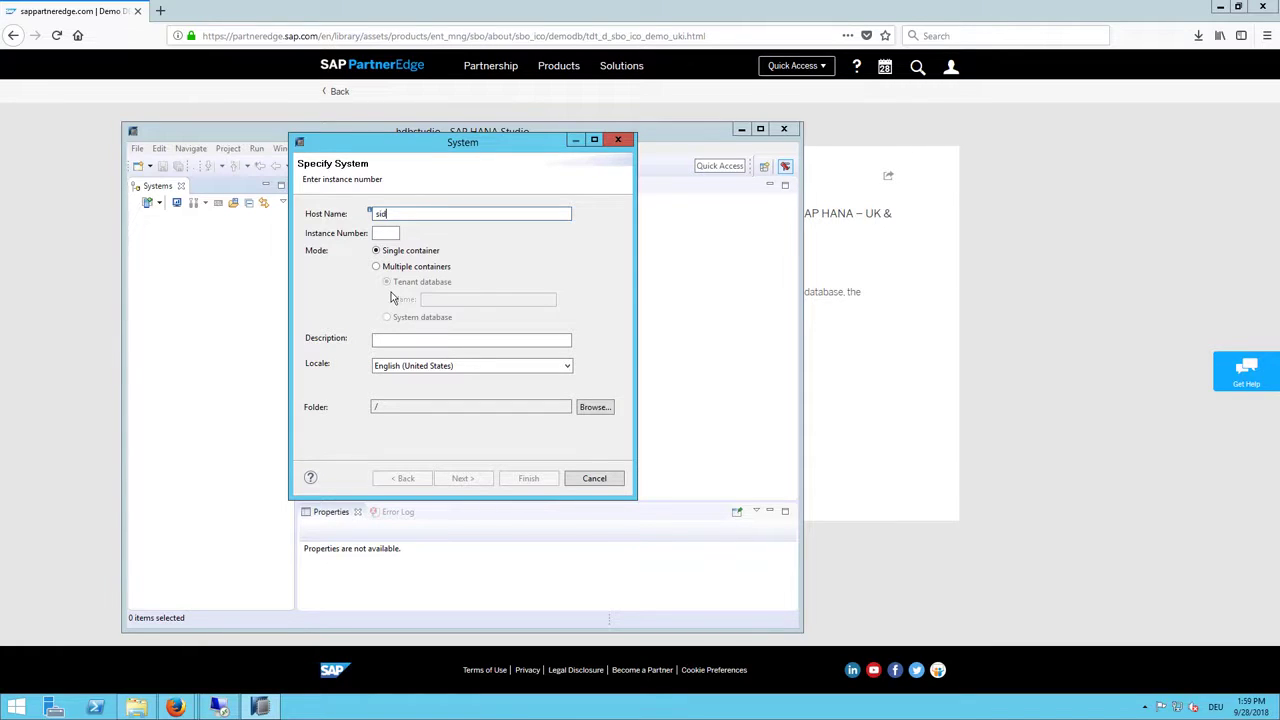
{"action": "type", "text": "id-hdb"}
{"action": "key", "text": "Tab"}
{"action": "type", "text": "00"}
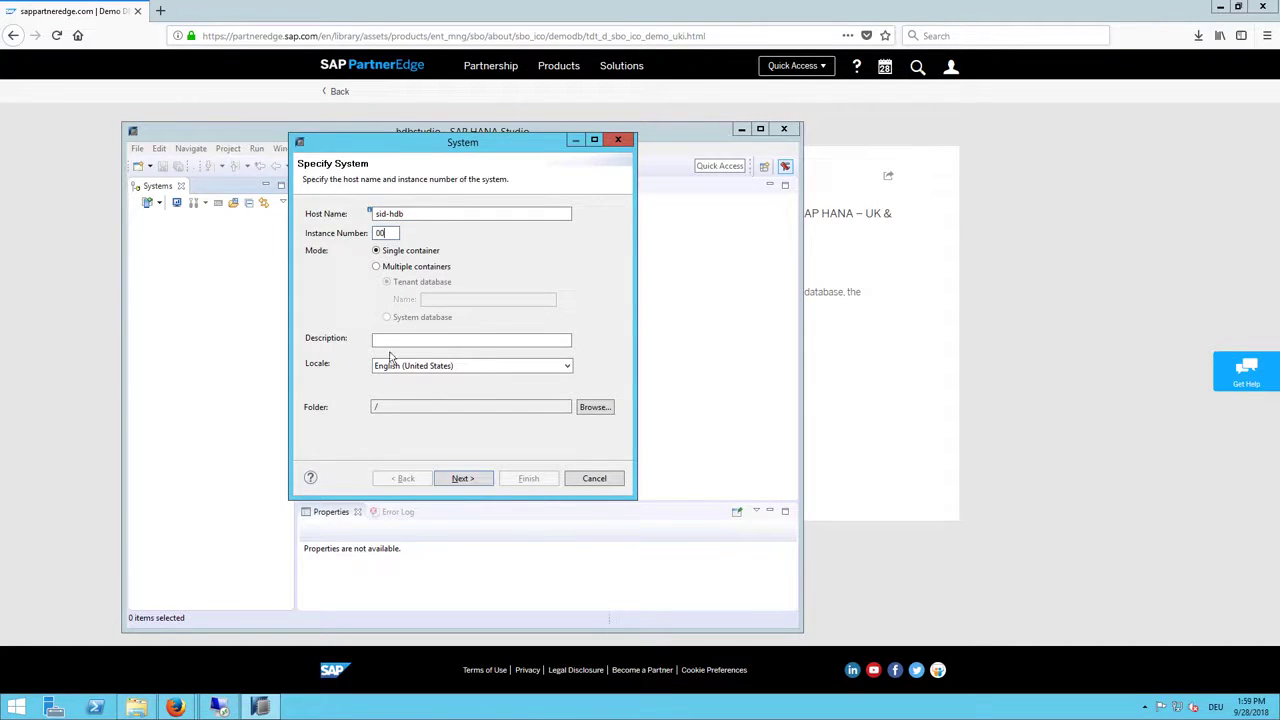
{"action": "left_click", "coordinate": [461, 479]}
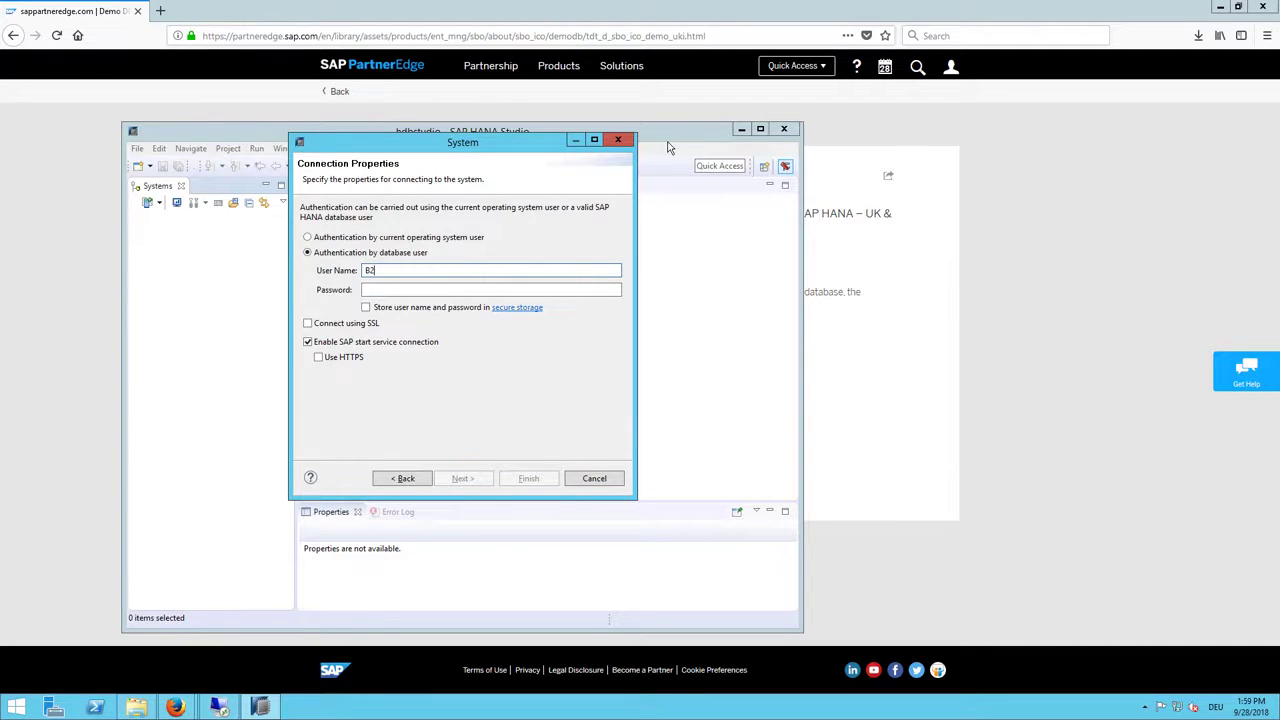
{"action": "type", "text": "B1ADMIN"}
{"action": "key", "text": "Tab"}
{"action": "type", "text": "m"}
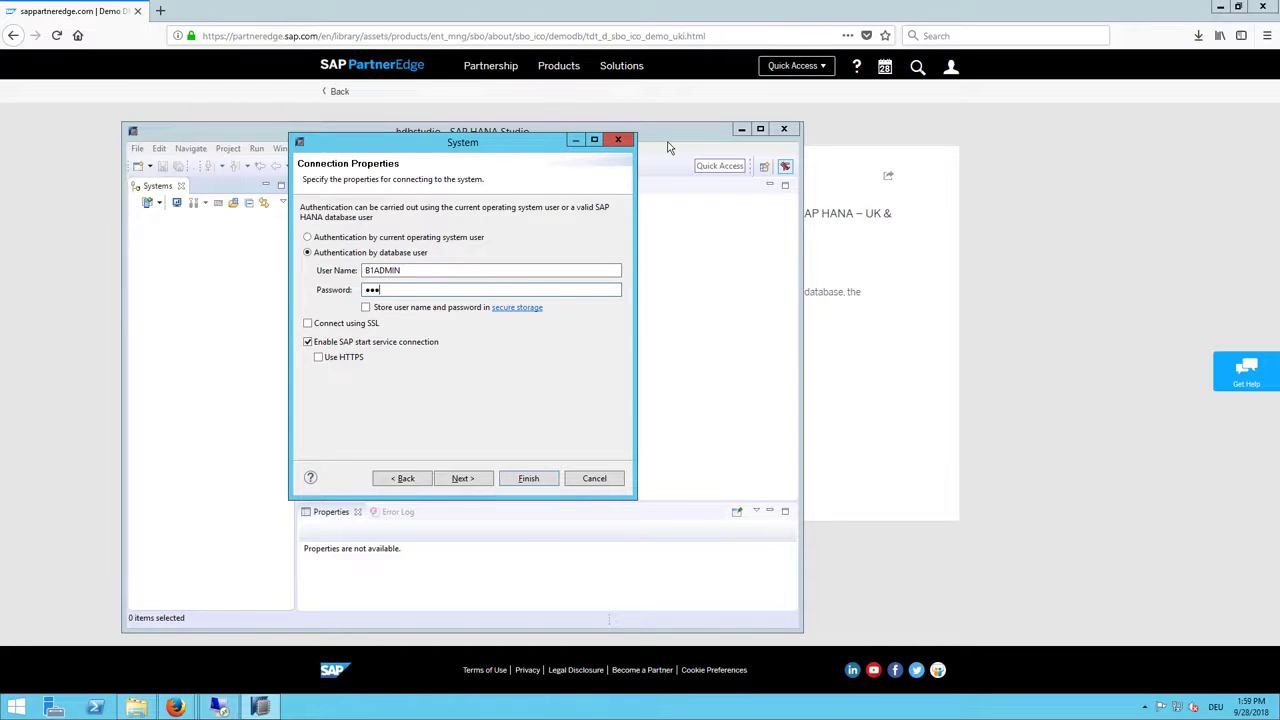
{"action": "type", "text": "anager"}
{"action": "key", "text": "Return"}
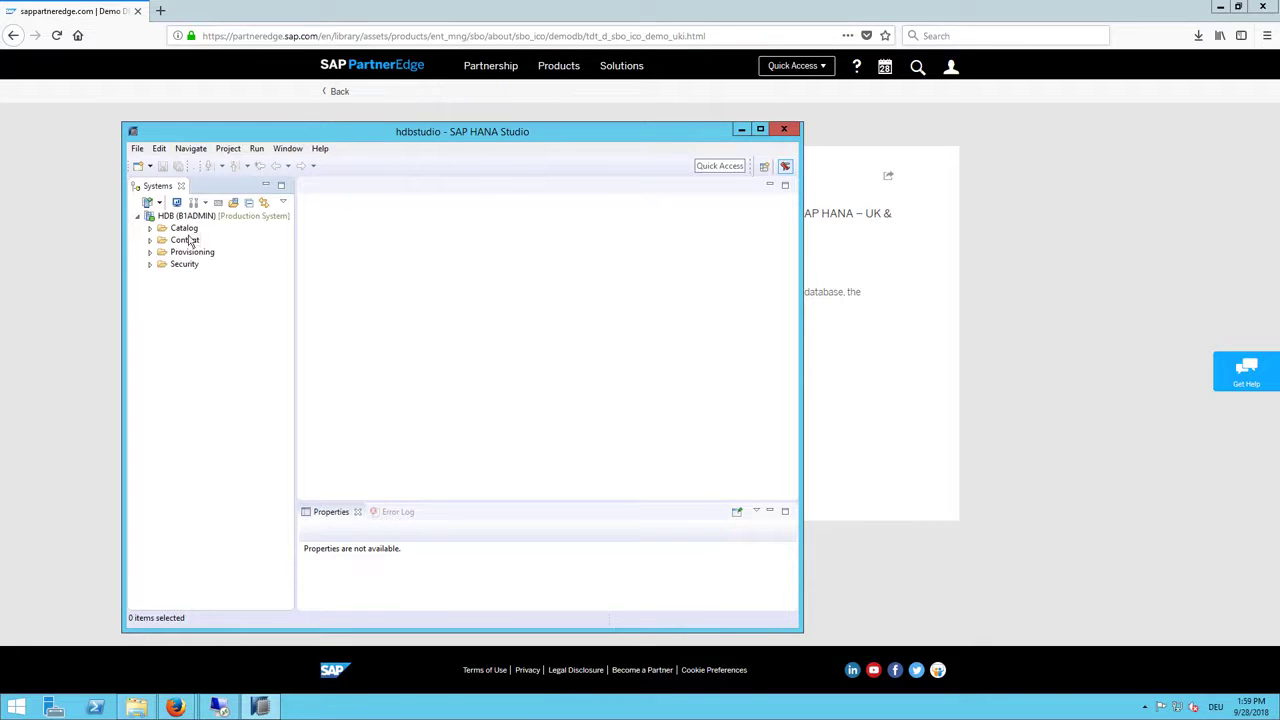
Step: Open an SQL console on HDB and enter the import of SBODEMOGB."*" from '/home/SBODEMOGB' with ignore existing threads 5
{"action": "right_click", "coordinate": [159, 220]}
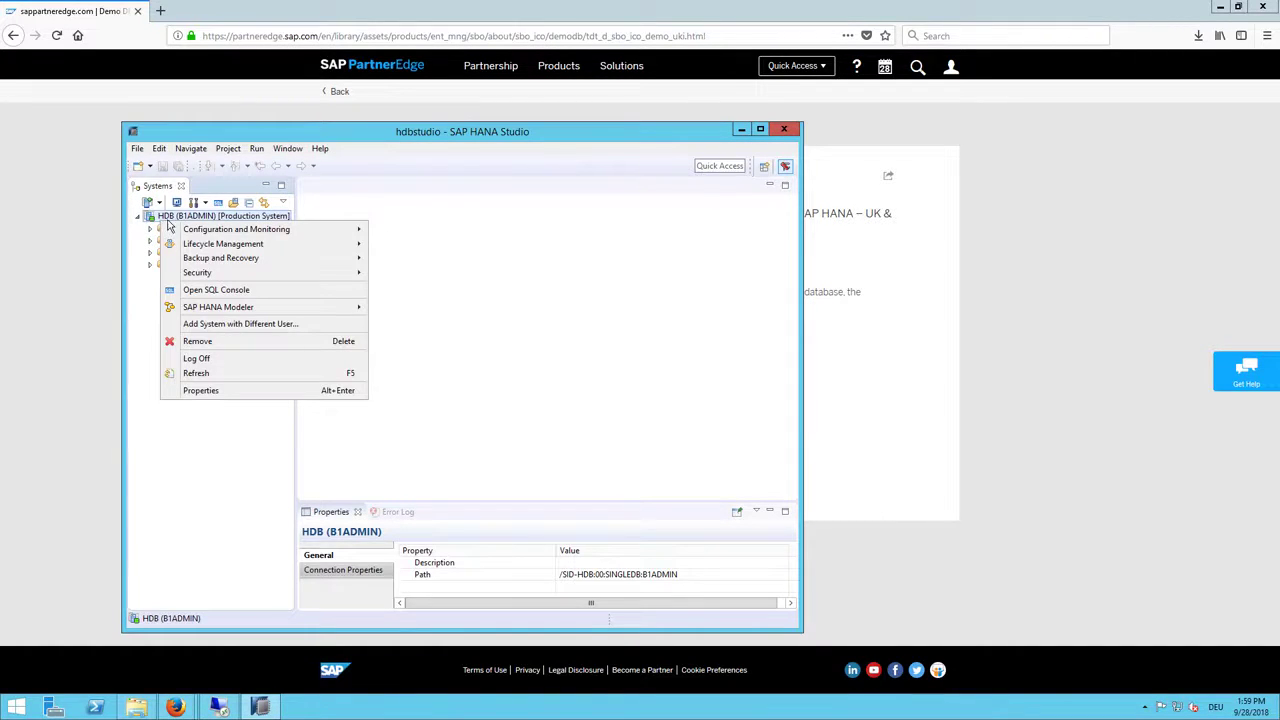
{"action": "left_click", "coordinate": [185, 294]}
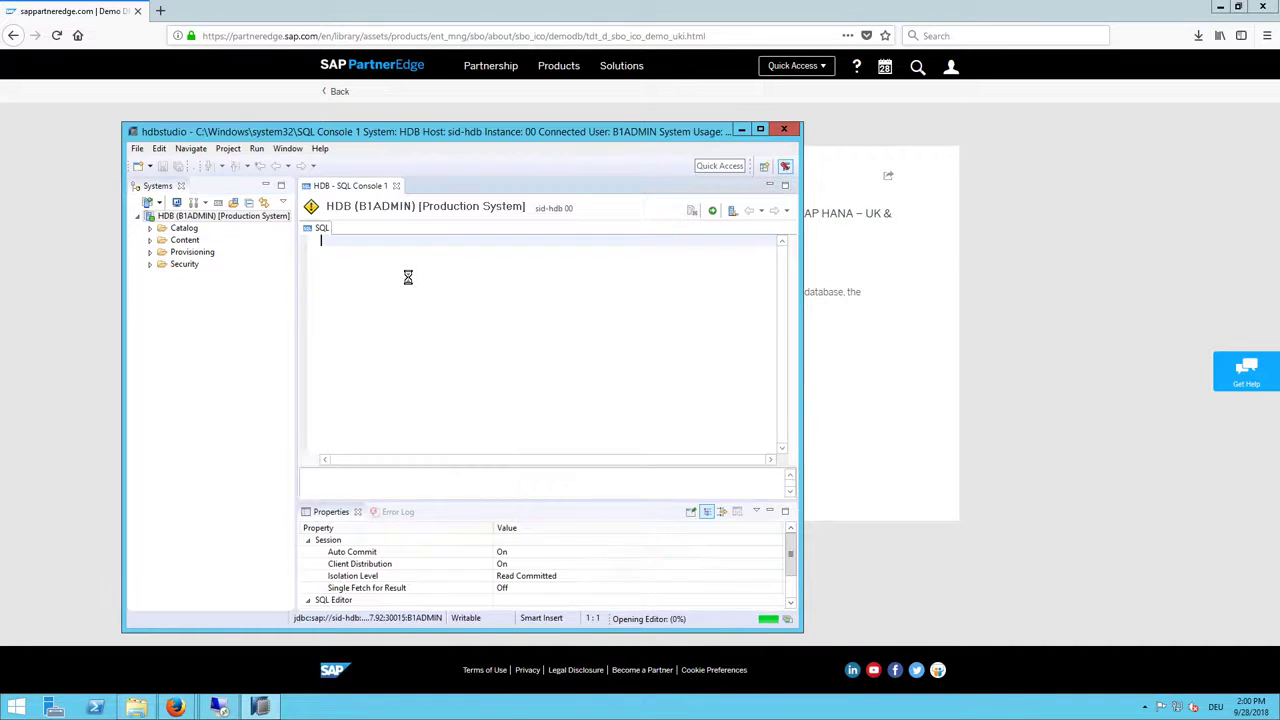
{"action": "type", "text": "port "}
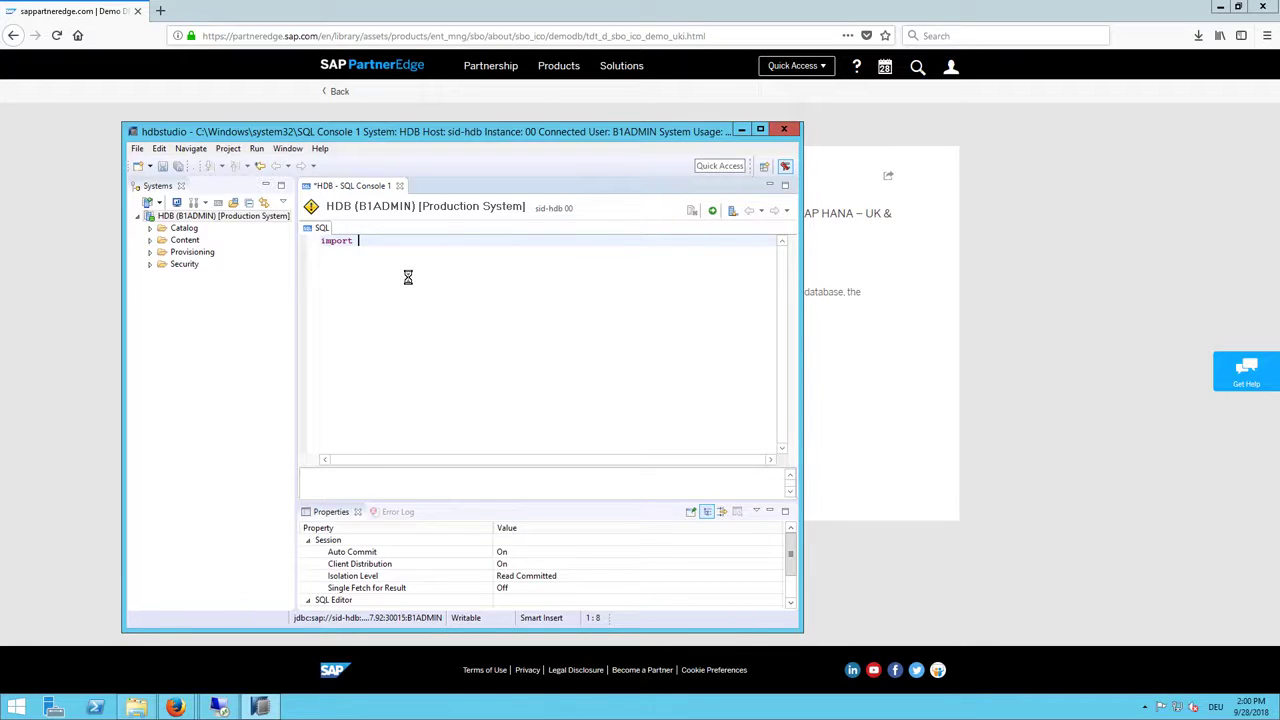
{"action": "type", "text": "SBODEMOG"}
{"action": "type", "text": "B"}
{"action": "type", "text": ".*"}
{"action": "type", "text": "*\""}
{"action": "type", "text": " f"}
{"action": "type", "text": "rom "}
{"action": "type", "text": "'"}
{"action": "type", "text": "/home/S"}
{"action": "type", "text": "BODEMO"}
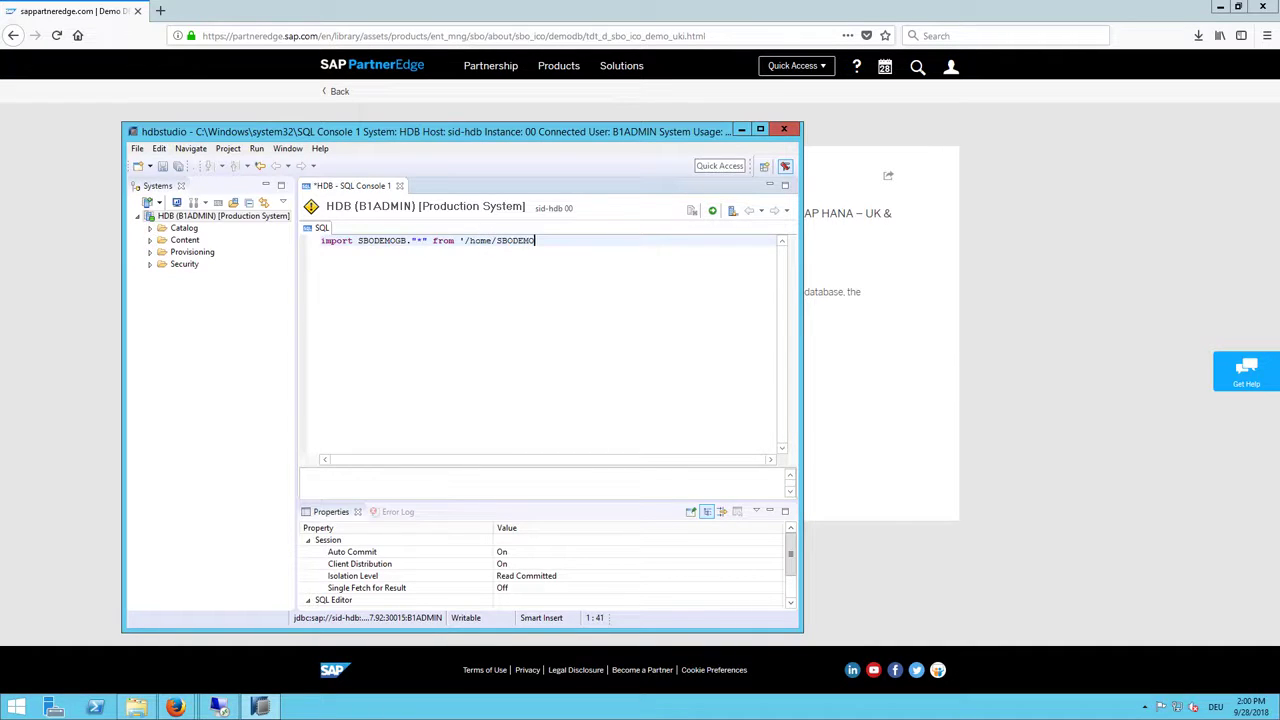
{"action": "type", "text": "GB' with ignore existing thread"}
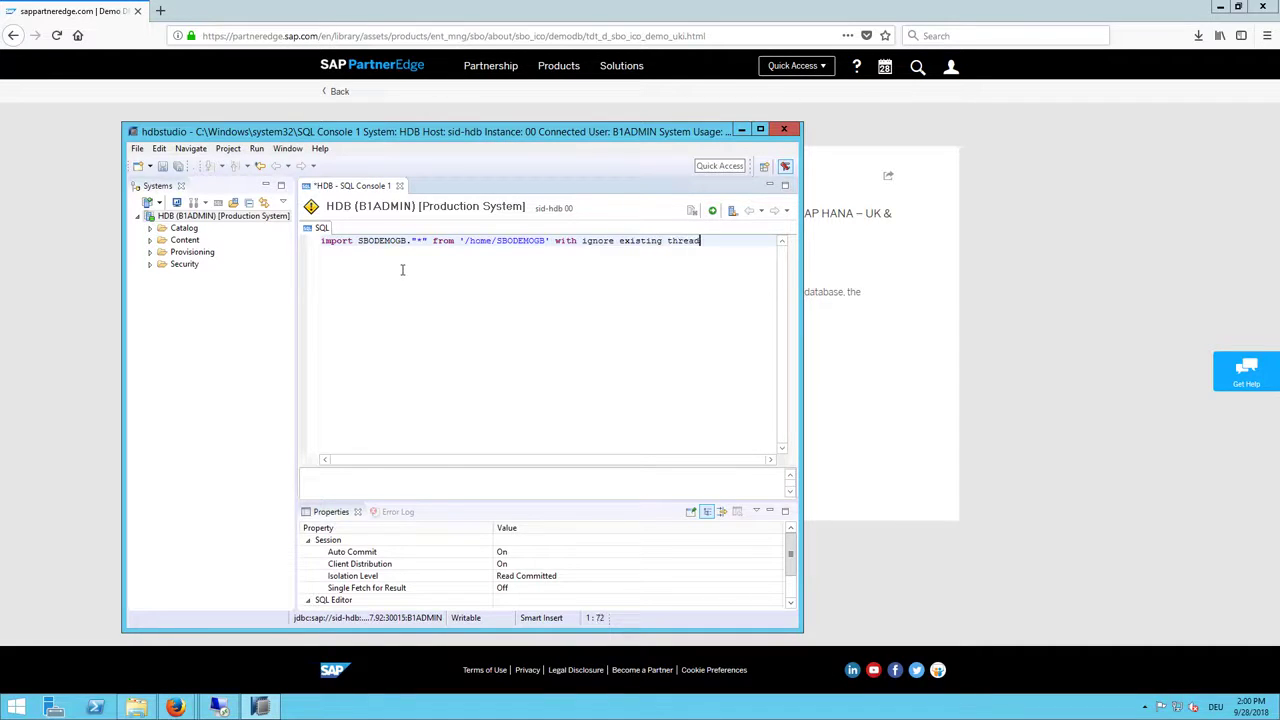
{"action": "type", "text": "s 5"}
Step: Run the import on the production system and note the No read permission error
{"action": "left_click", "coordinate": [712, 210]}
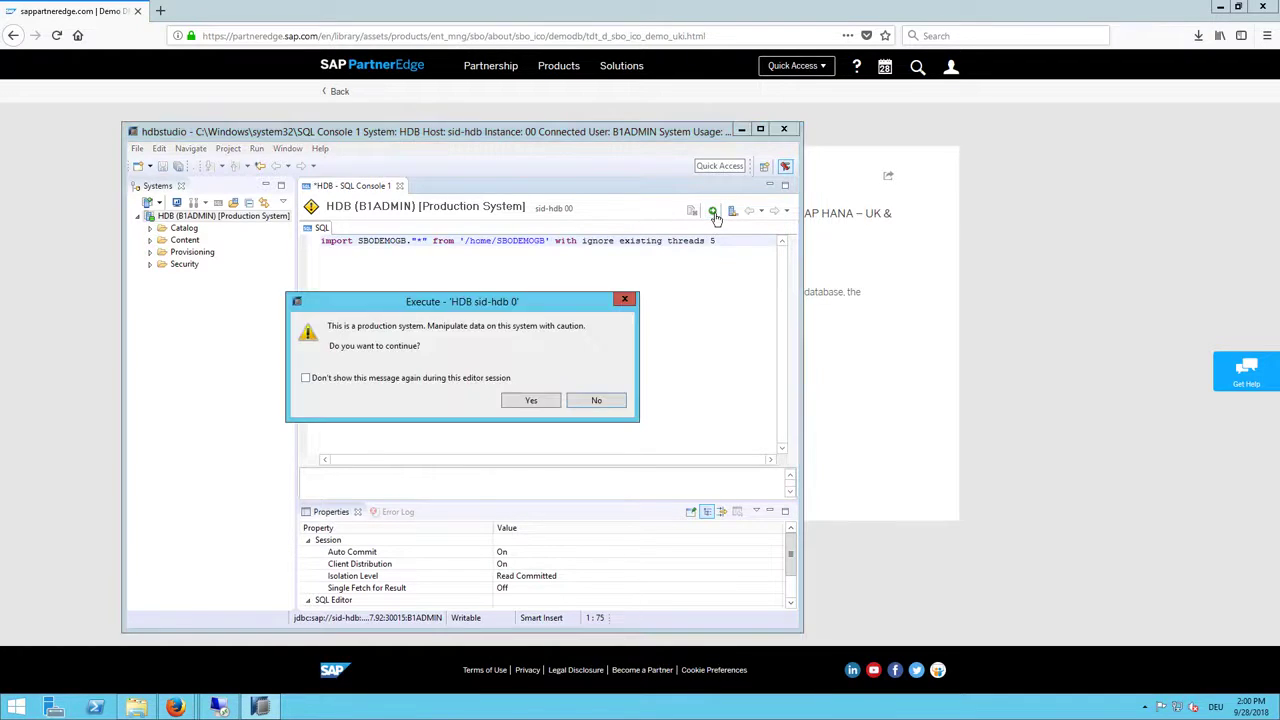
{"action": "left_click", "coordinate": [530, 400]}
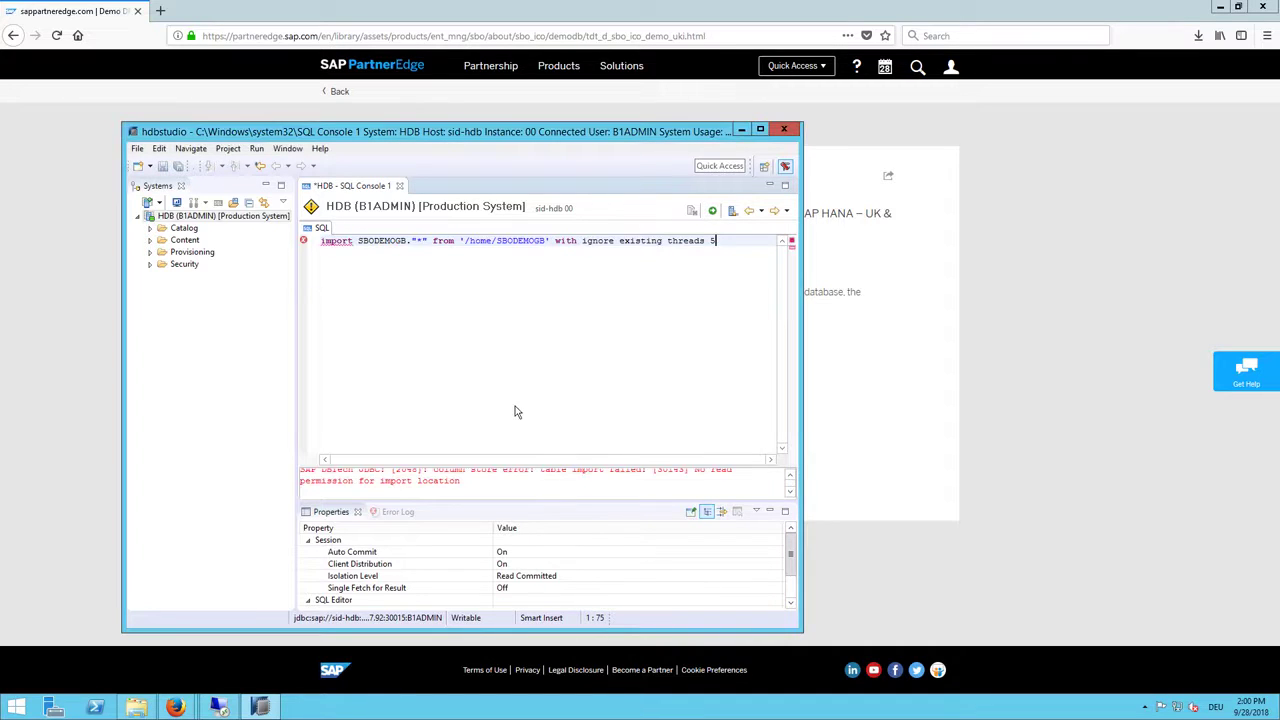
{"action": "left_click", "coordinate": [760, 130]}
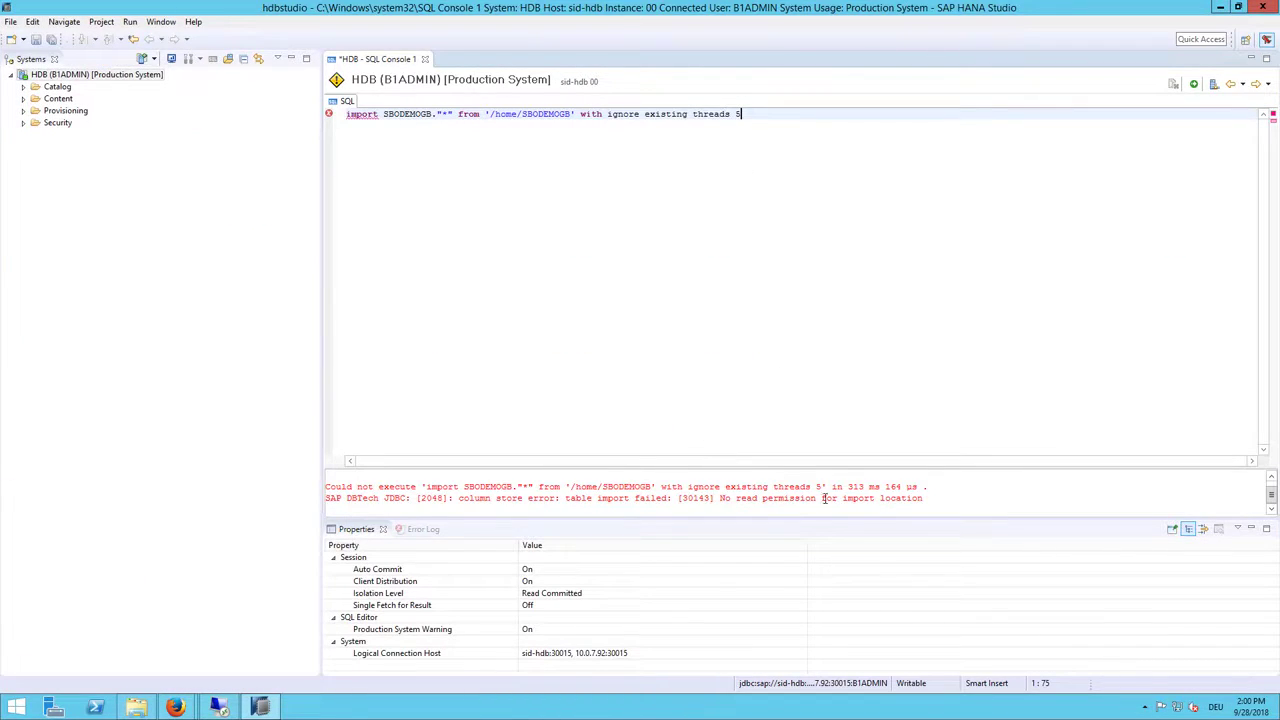
{"action": "left_click_drag", "start_coordinate": [719, 497], "coordinate": [822, 498]}
{"action": "left_click", "coordinate": [699, 180]}
{"action": "left_click", "coordinate": [218, 707]}
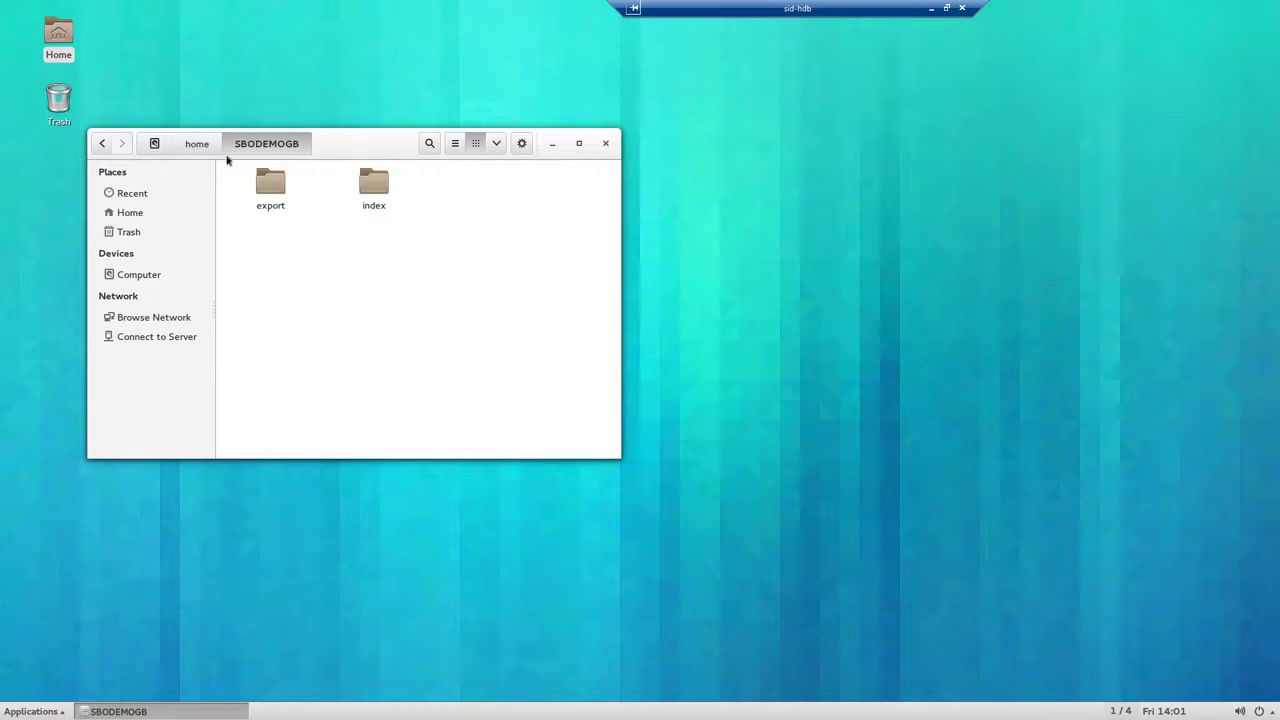
Step: Open a terminal in the server's /home folder
{"action": "left_click", "coordinate": [199, 147]}
{"action": "left_click", "coordinate": [377, 306]}
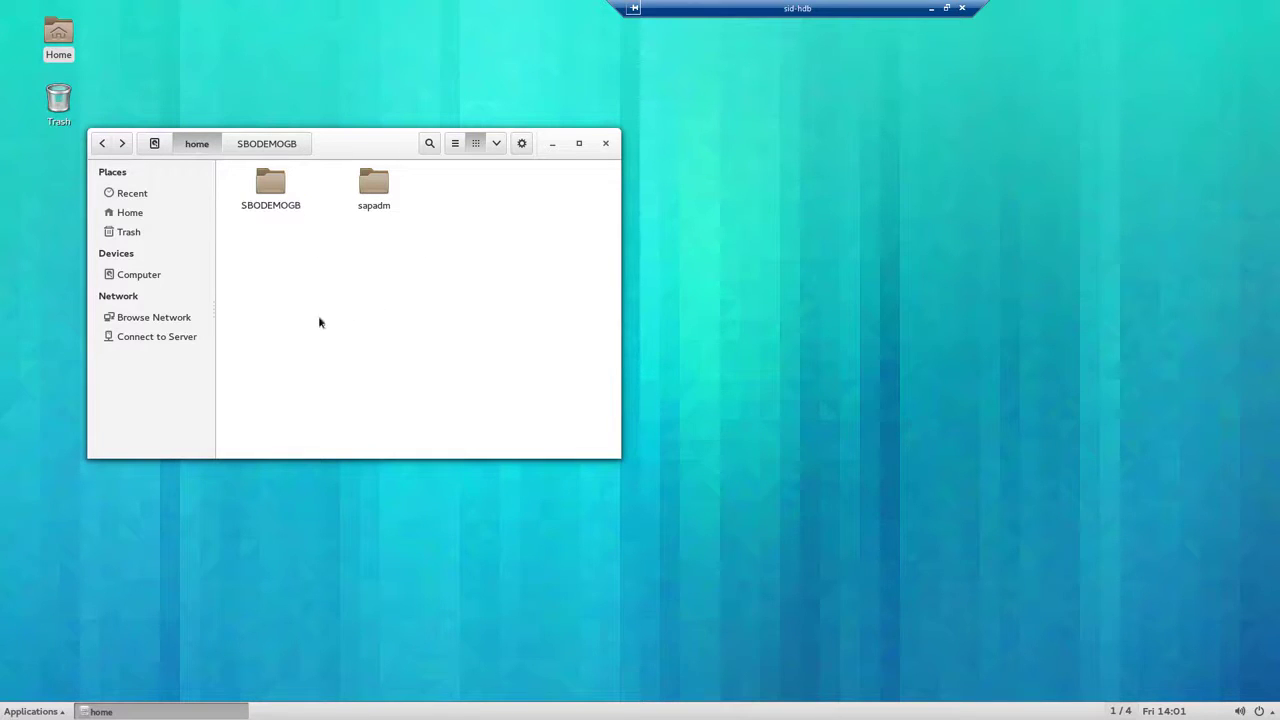
{"action": "right_click", "coordinate": [301, 268]}
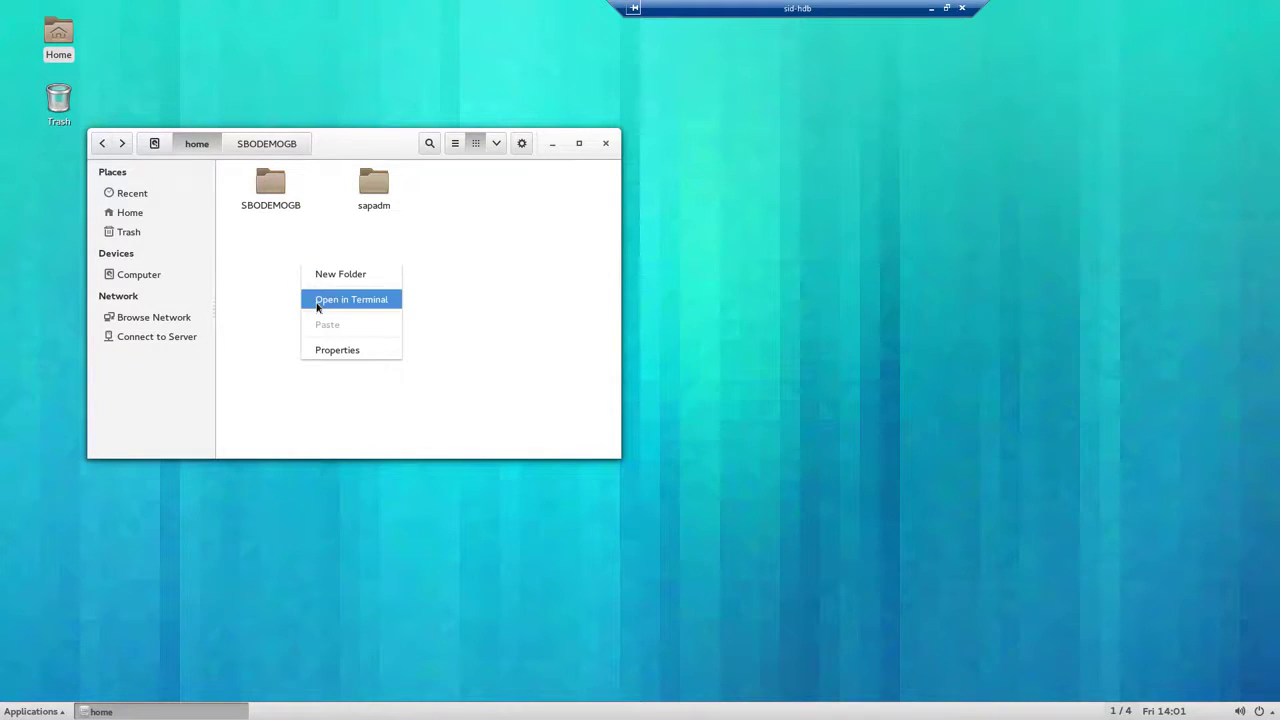
{"action": "left_click", "coordinate": [316, 306]}
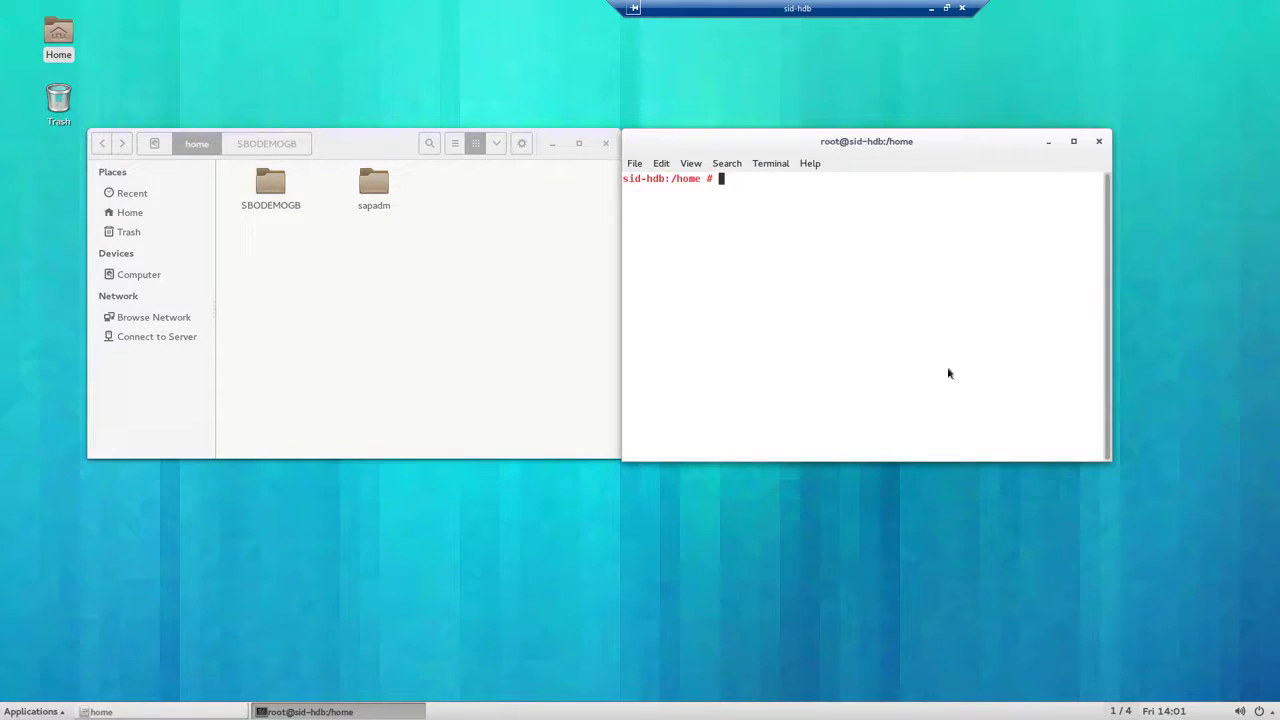
Step: Run chmod -R 755 on SBODEMOGB/, then return to HANA Studio
{"action": "type", "text": "chmod -R 77"}
{"action": "key", "text": "BackSpace"}
{"action": "type", "text": "55"}
{"action": "type", "text": "SBODE"}
{"action": "key", "text": "Tab"}
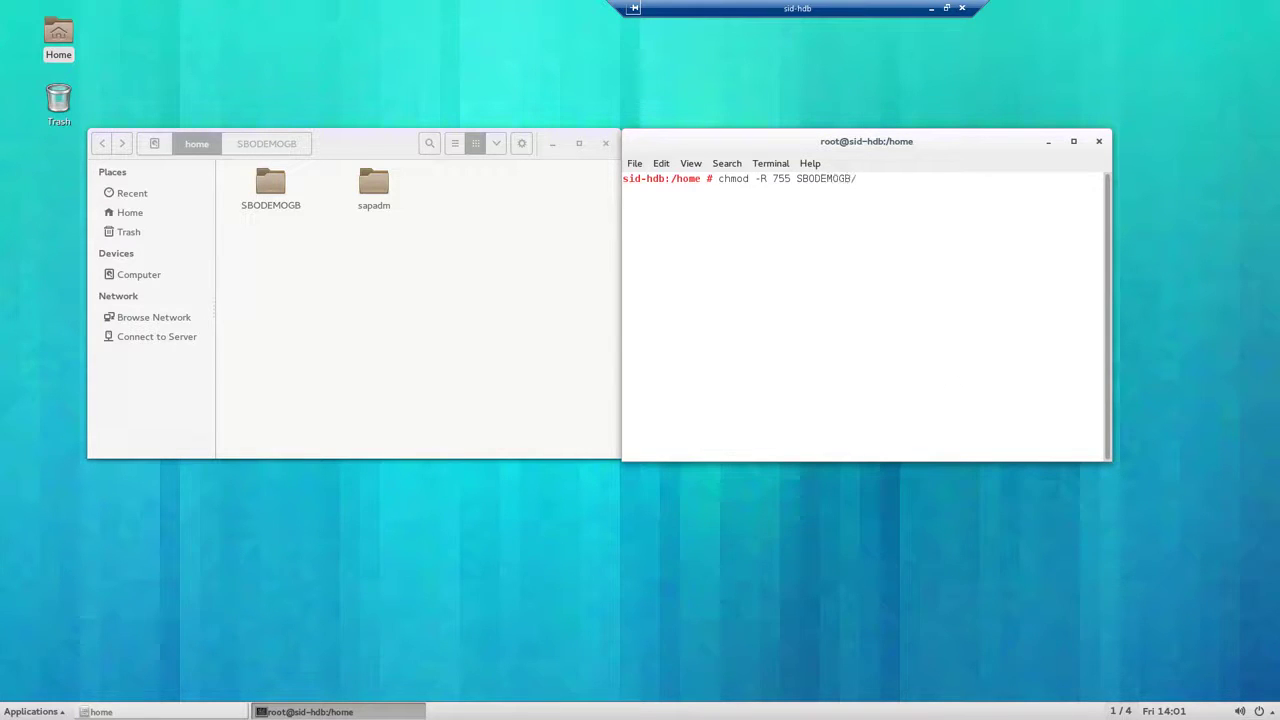
{"action": "key", "text": "Return"}
{"action": "left_click", "coordinate": [932, 10]}
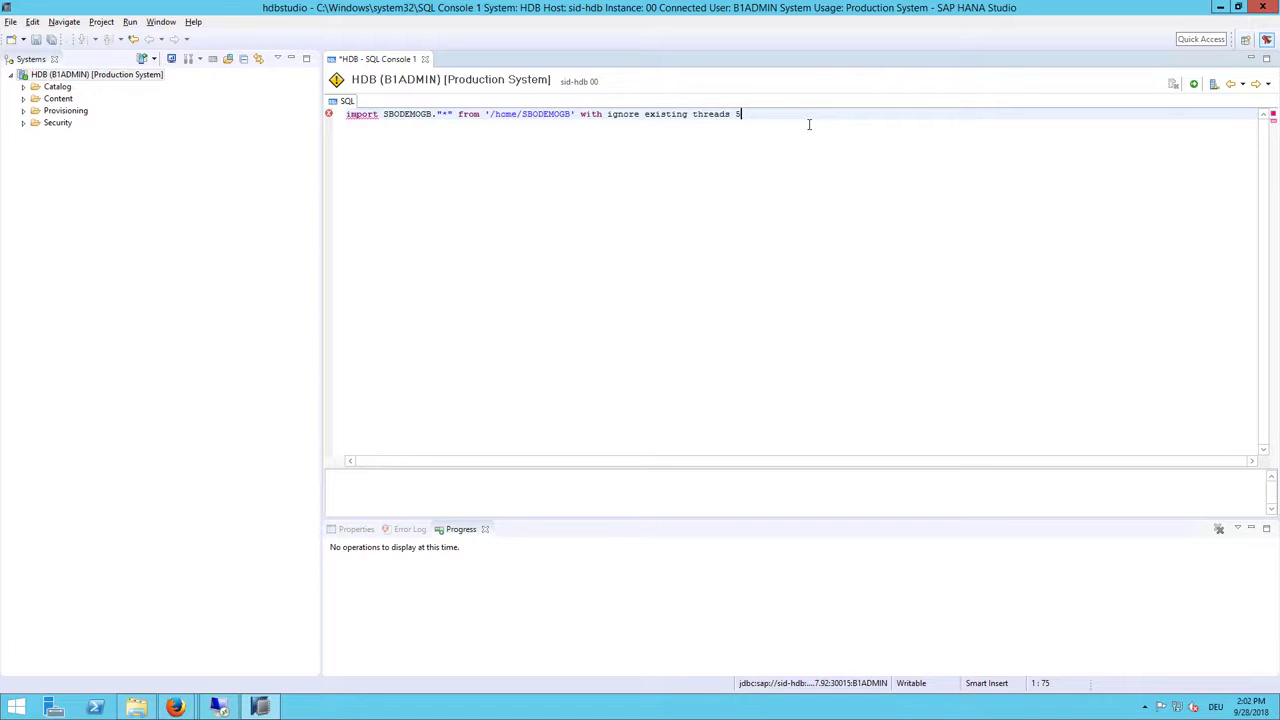
Step: Check existing Catalog schemas, then insert rename schema SBODEMOGB to SBODEMOGB_IC before threads 5
{"action": "left_click", "coordinate": [24, 93]}
{"action": "left_click", "coordinate": [23, 88]}
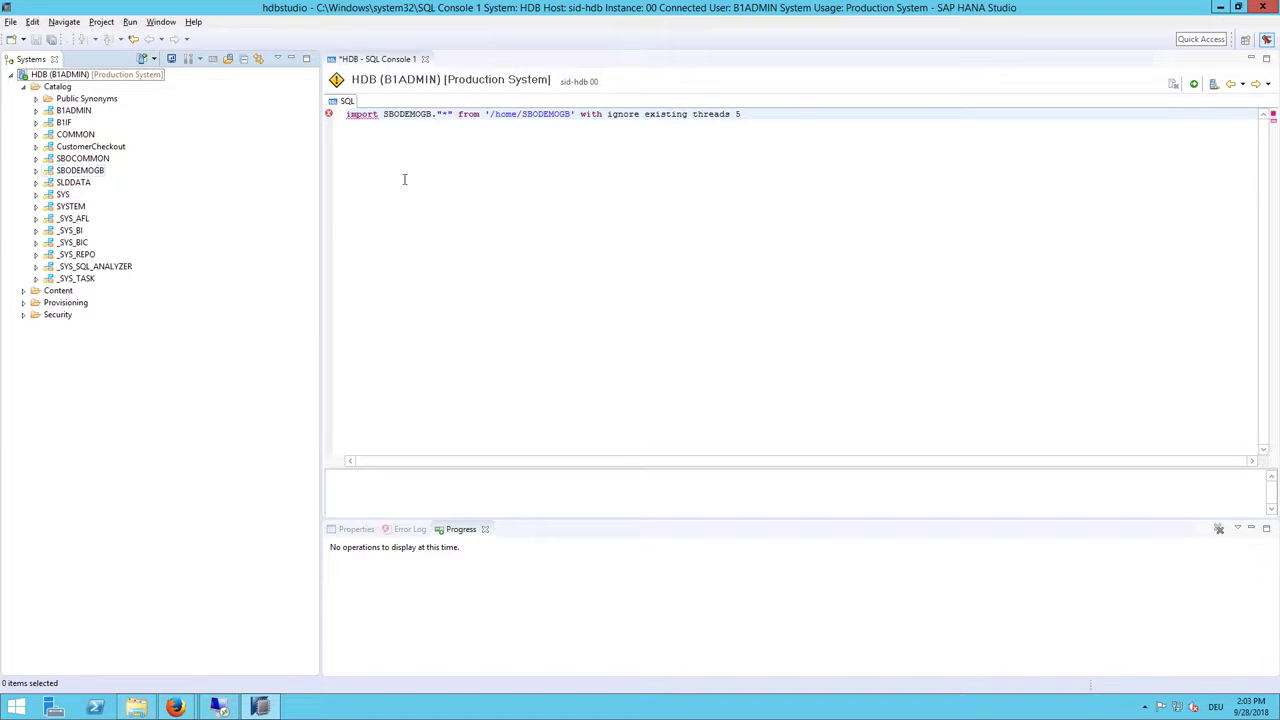
{"action": "left_click", "coordinate": [779, 113]}
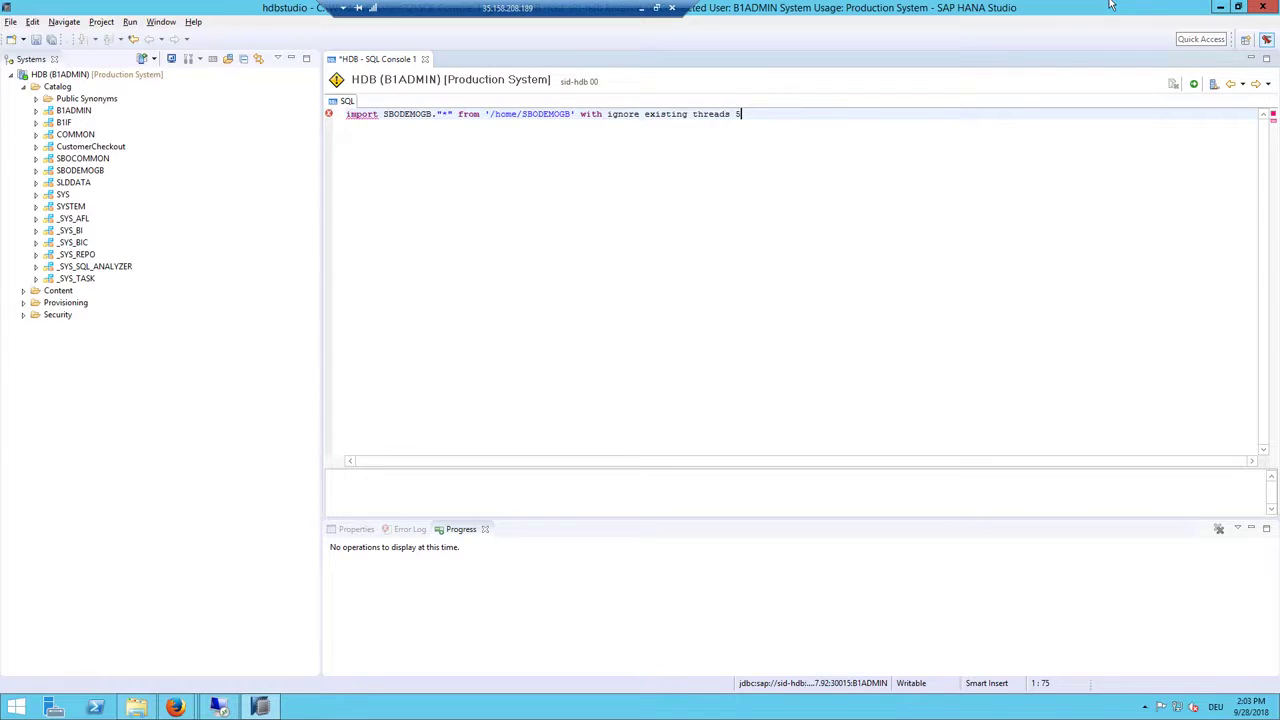
{"action": "key", "text": "Left"}
{"action": "key", "text": "Left"}
{"action": "key", "text": "Left"}
{"action": "key", "text": "Left"}
{"action": "key", "text": "Left"}
{"action": "key", "text": "Left"}
{"action": "key", "text": "Left"}
{"action": "type", "text": "rename schema"}
{"action": "type", "text": " SBODEMO"}
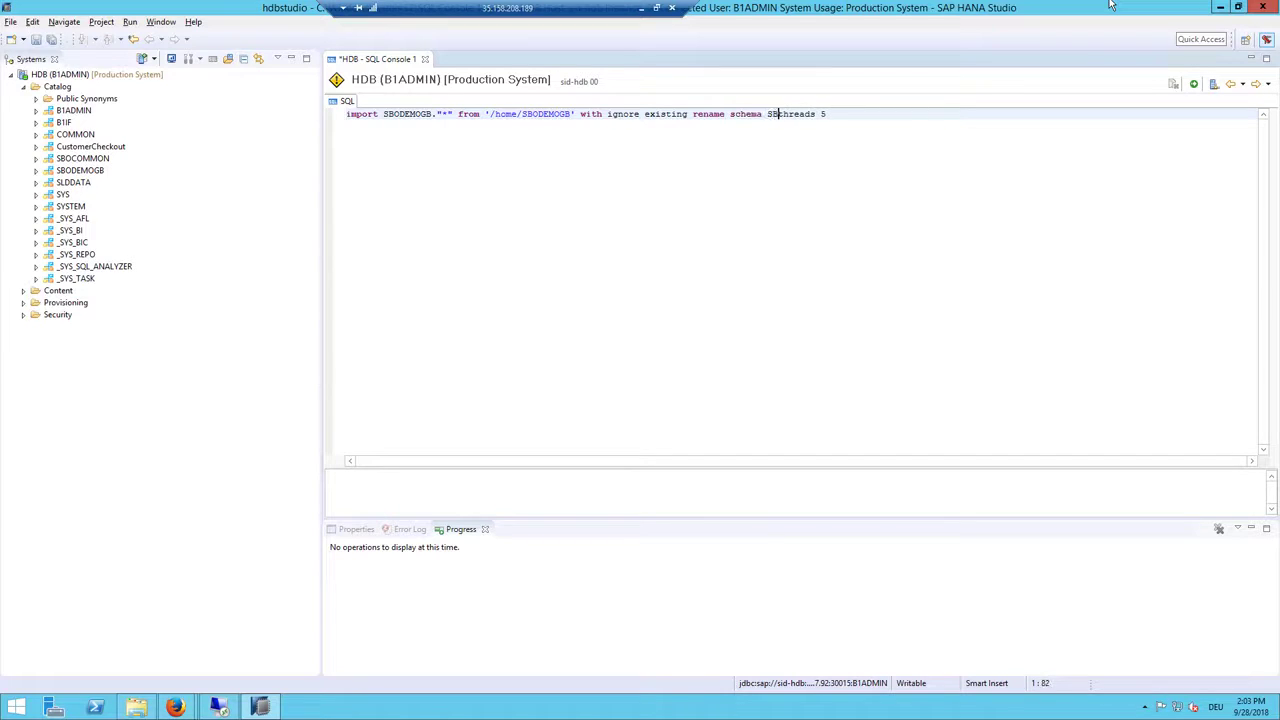
{"action": "type", "text": "GB to SBODEMOGB"}
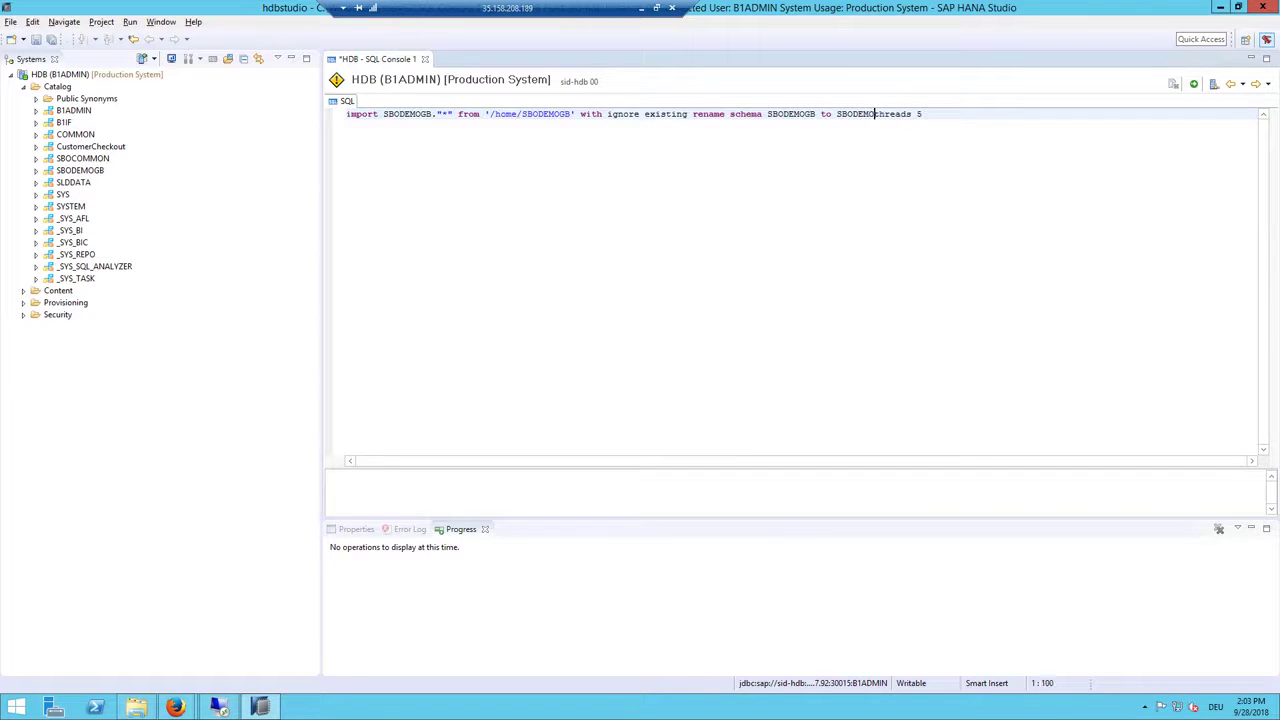
{"action": "type", "text": "_IC"}
Step: Run the edited import, refresh HDB to show SBODEMOGB_IC, then minimize Studio and the browser
{"action": "left_click", "coordinate": [1197, 85]}
{"action": "left_click", "coordinate": [718, 369]}
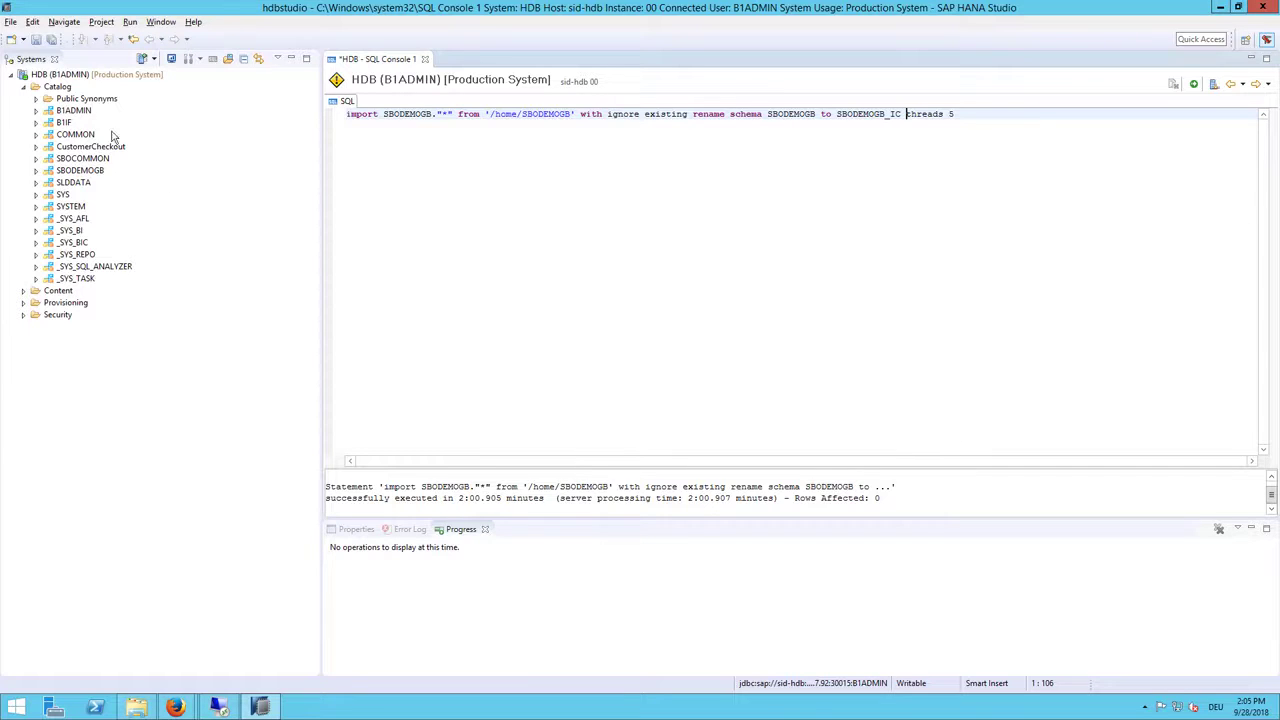
{"action": "right_click", "coordinate": [26, 76]}
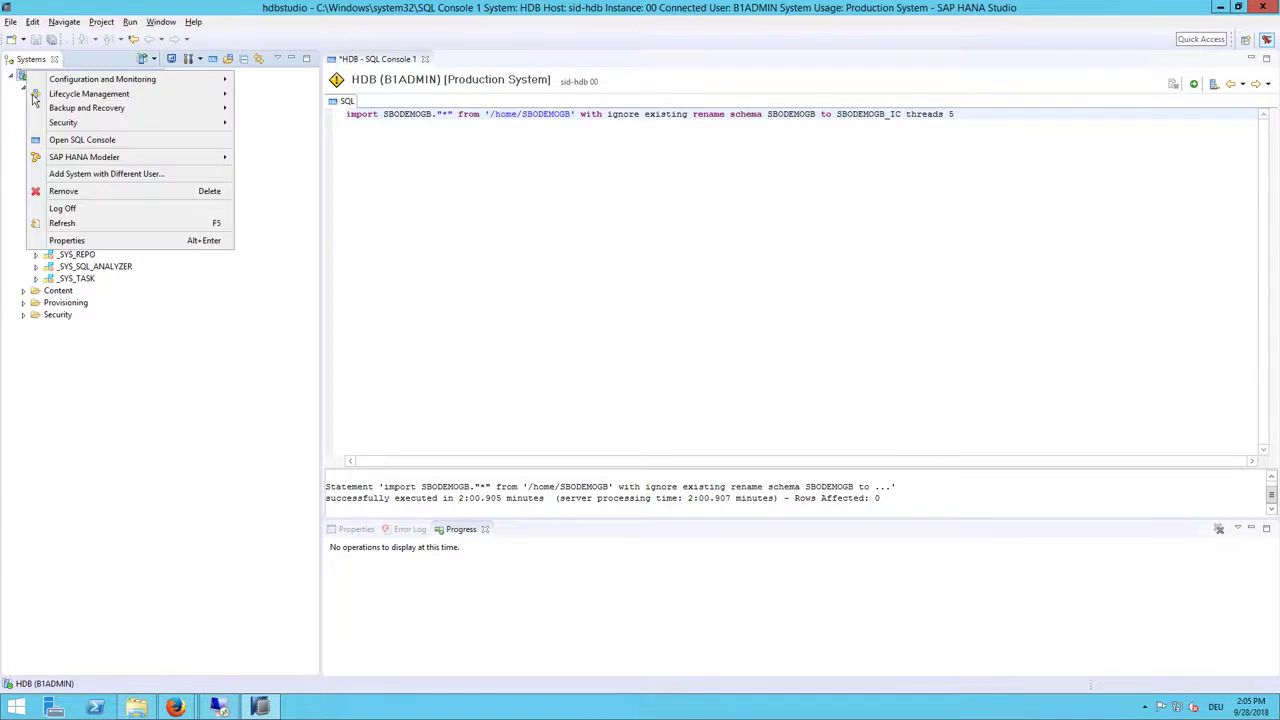
{"action": "left_click", "coordinate": [60, 224]}
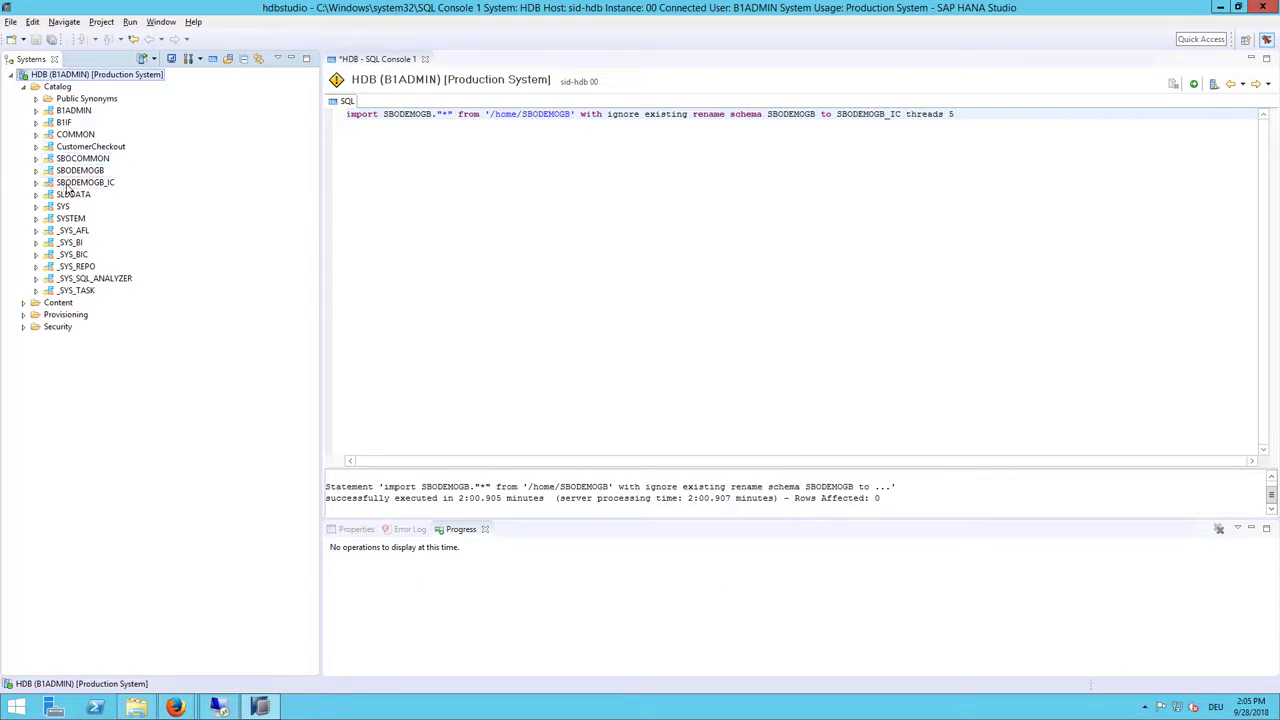
{"action": "left_click", "coordinate": [68, 185]}
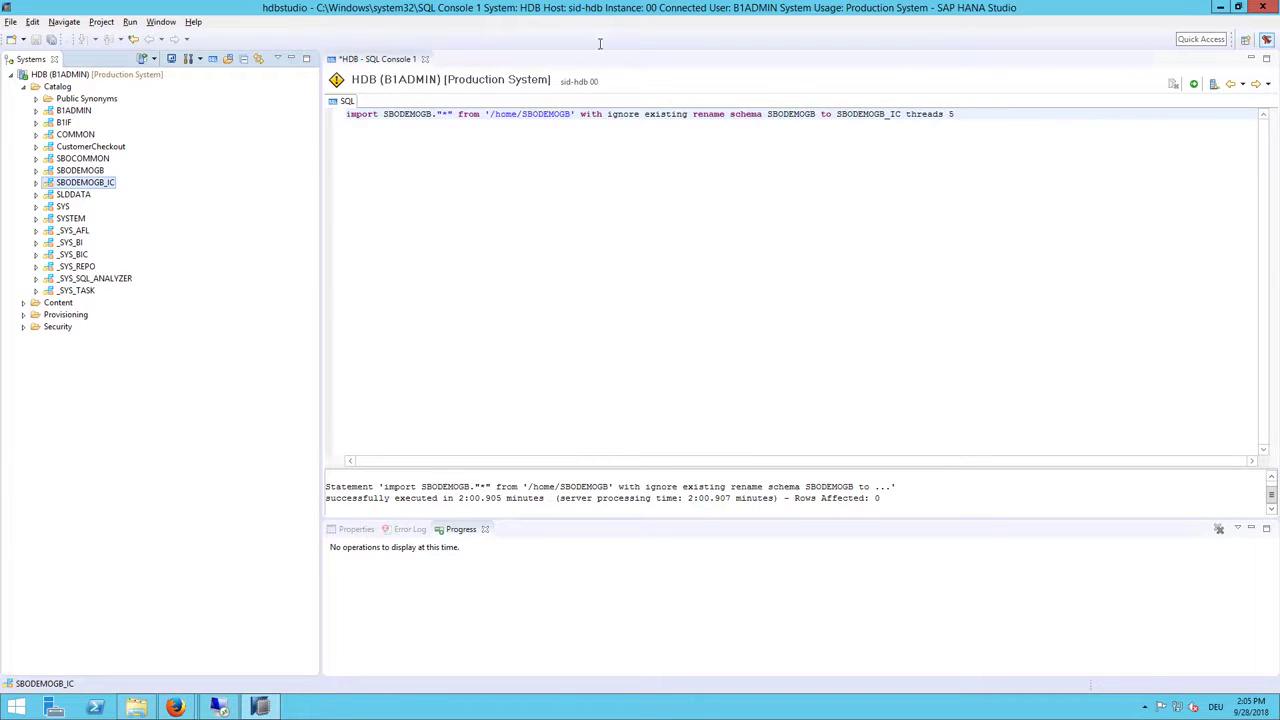
{"action": "left_click", "coordinate": [1224, 12]}
{"action": "left_click", "coordinate": [1220, 10]}
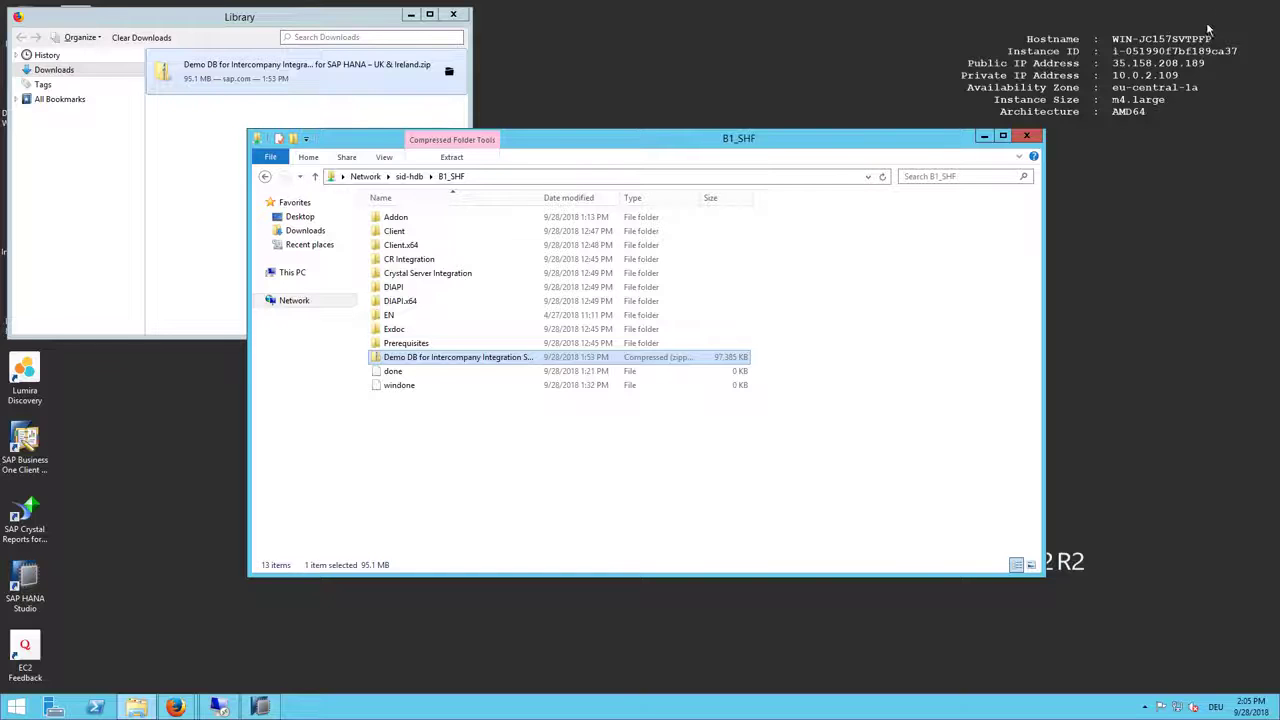
Step: Open Q:\misc\SBO93_HANA and run its Setup as administrator
{"action": "left_click", "coordinate": [306, 277]}
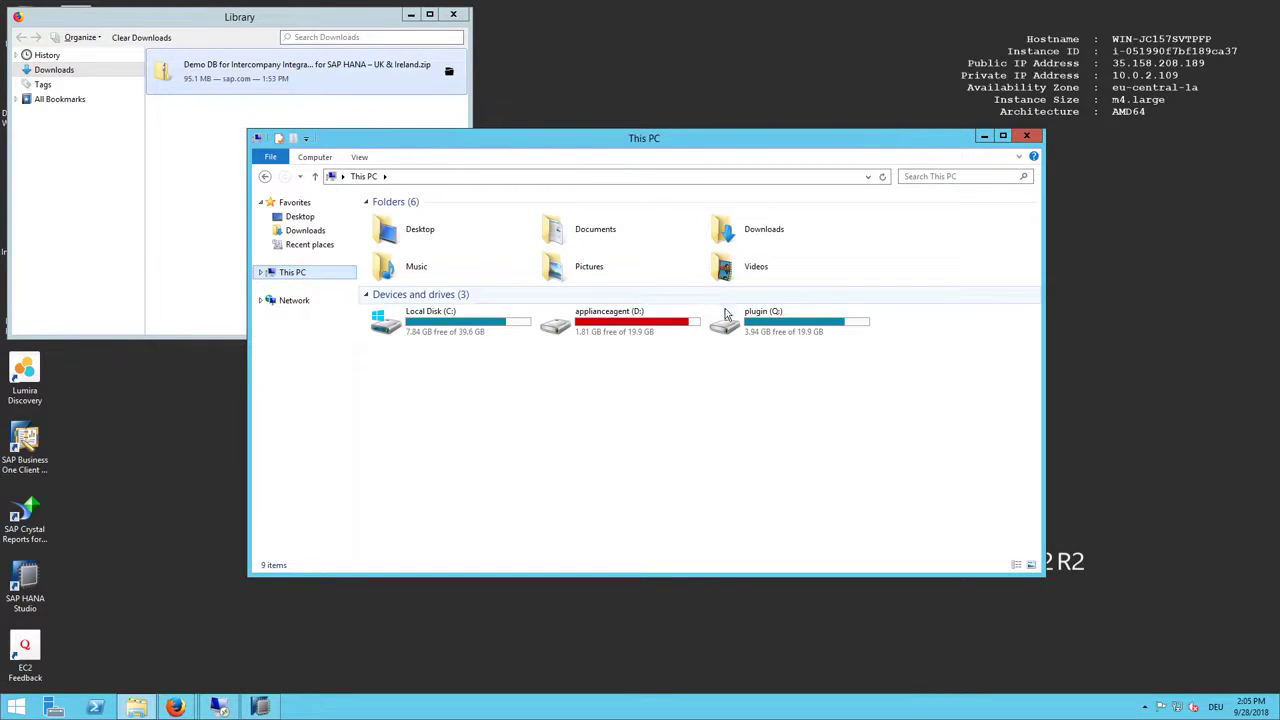
{"action": "double_click", "coordinate": [774, 318]}
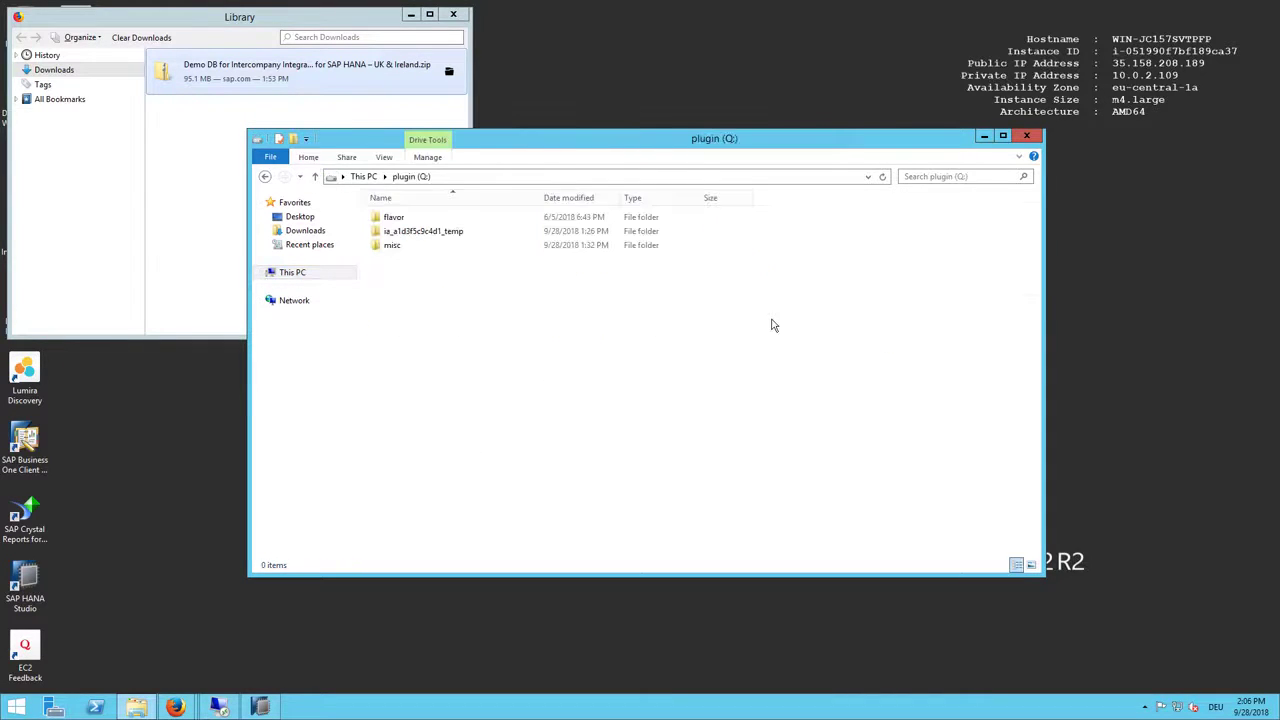
{"action": "double_click", "coordinate": [405, 252]}
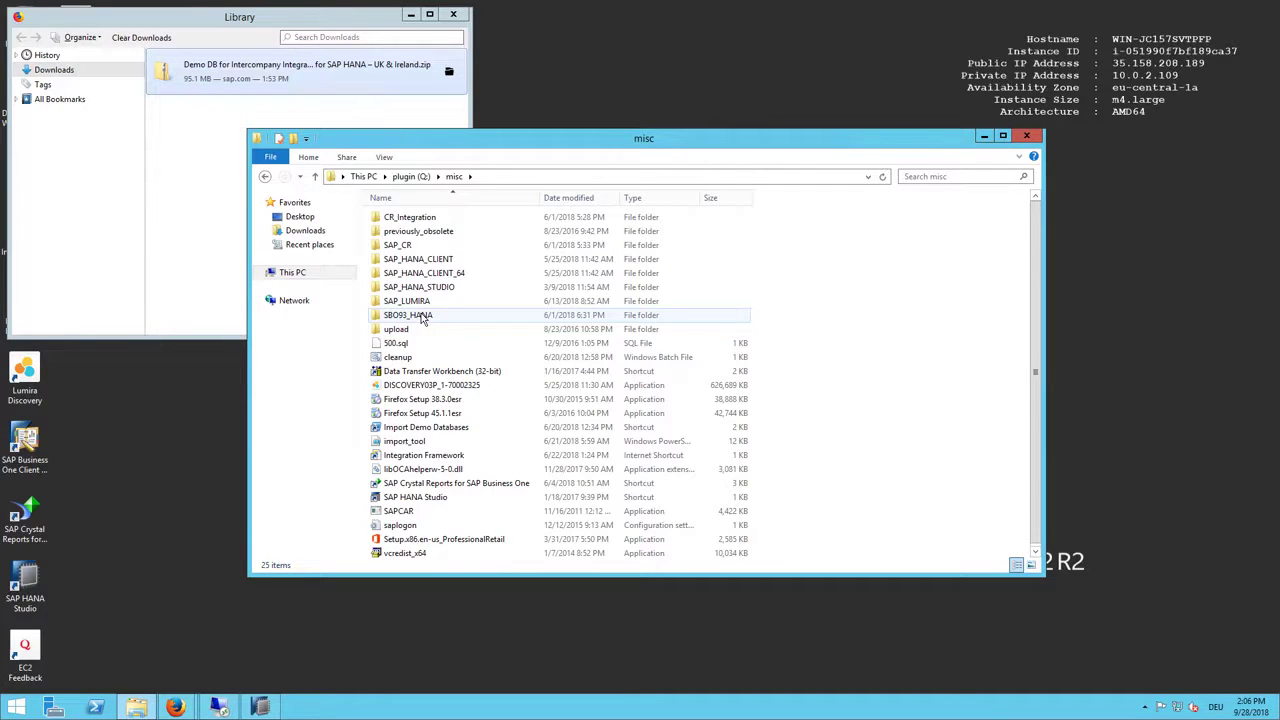
{"action": "left_click", "coordinate": [445, 320]}
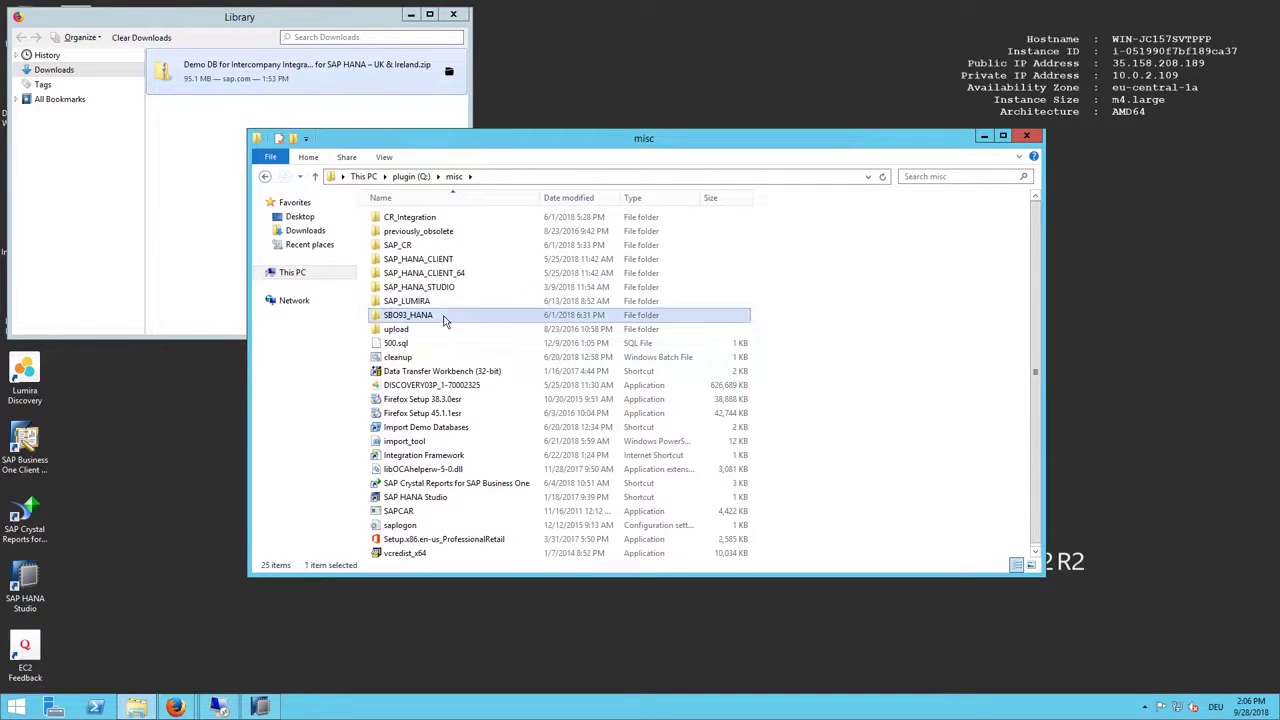
{"action": "double_click", "coordinate": [417, 318]}
{"action": "scroll", "coordinate": [416, 318], "scroll_direction": "down", "scroll_amount": 7}
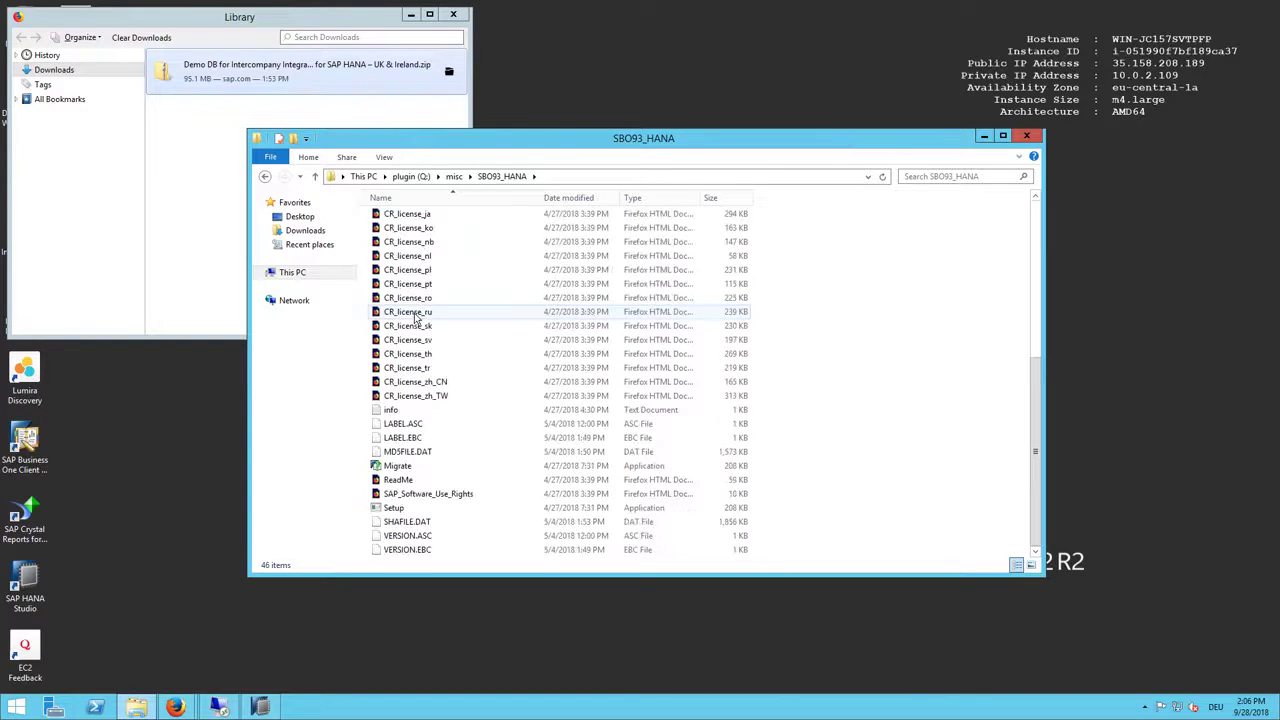
{"action": "left_click", "coordinate": [388, 508]}
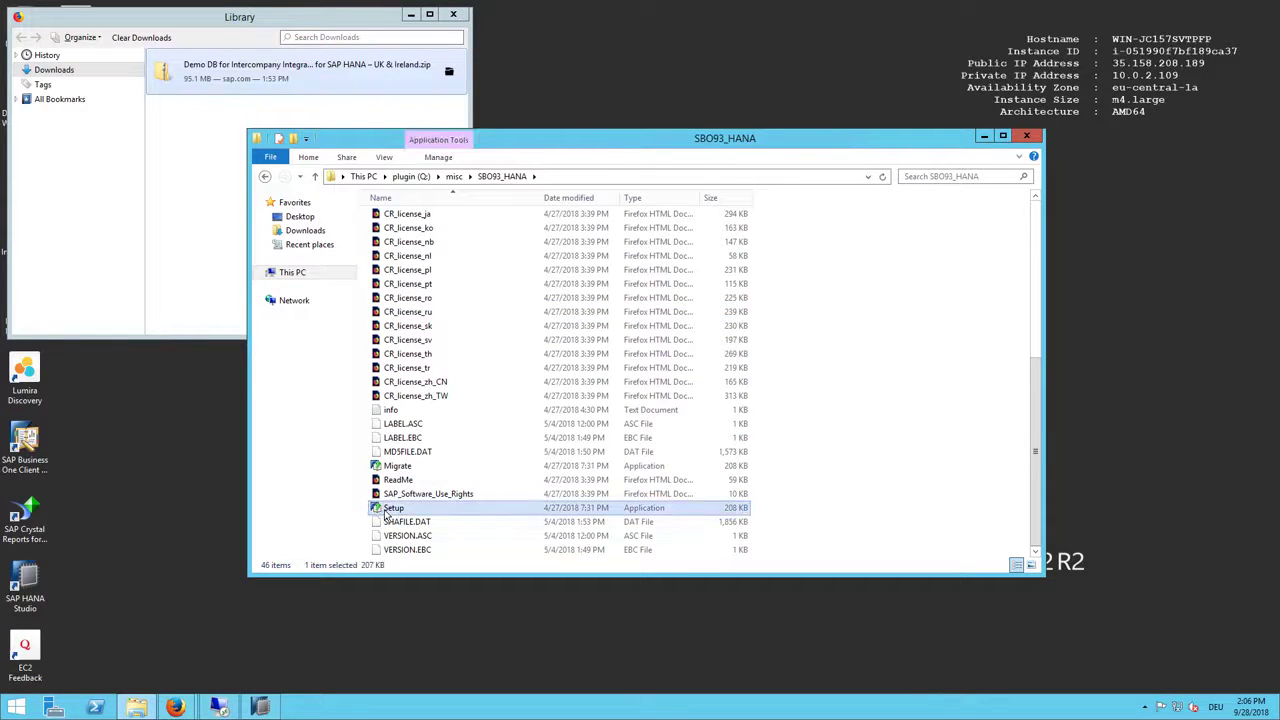
{"action": "right_click", "coordinate": [388, 510]}
{"action": "left_click", "coordinate": [435, 345]}
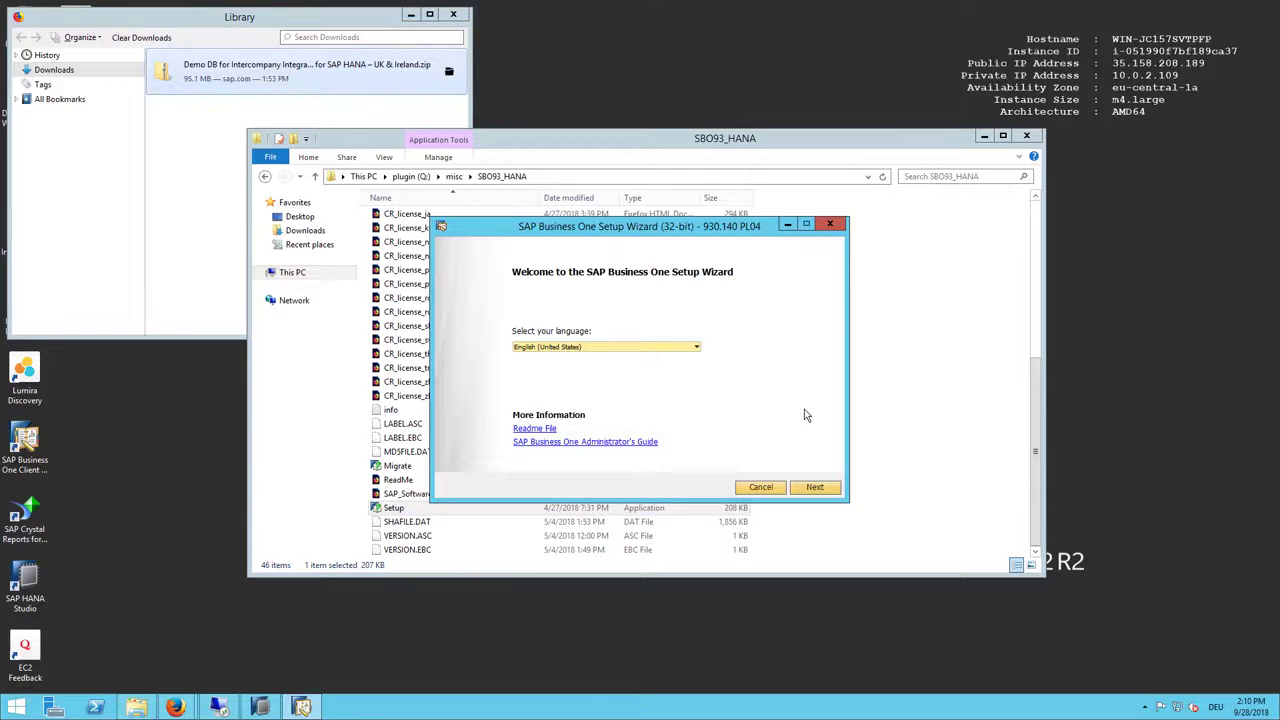
Step: Connect the setup to server sid-hdb with the site password and accept the HANA connection
{"action": "left_click", "coordinate": [814, 487]}
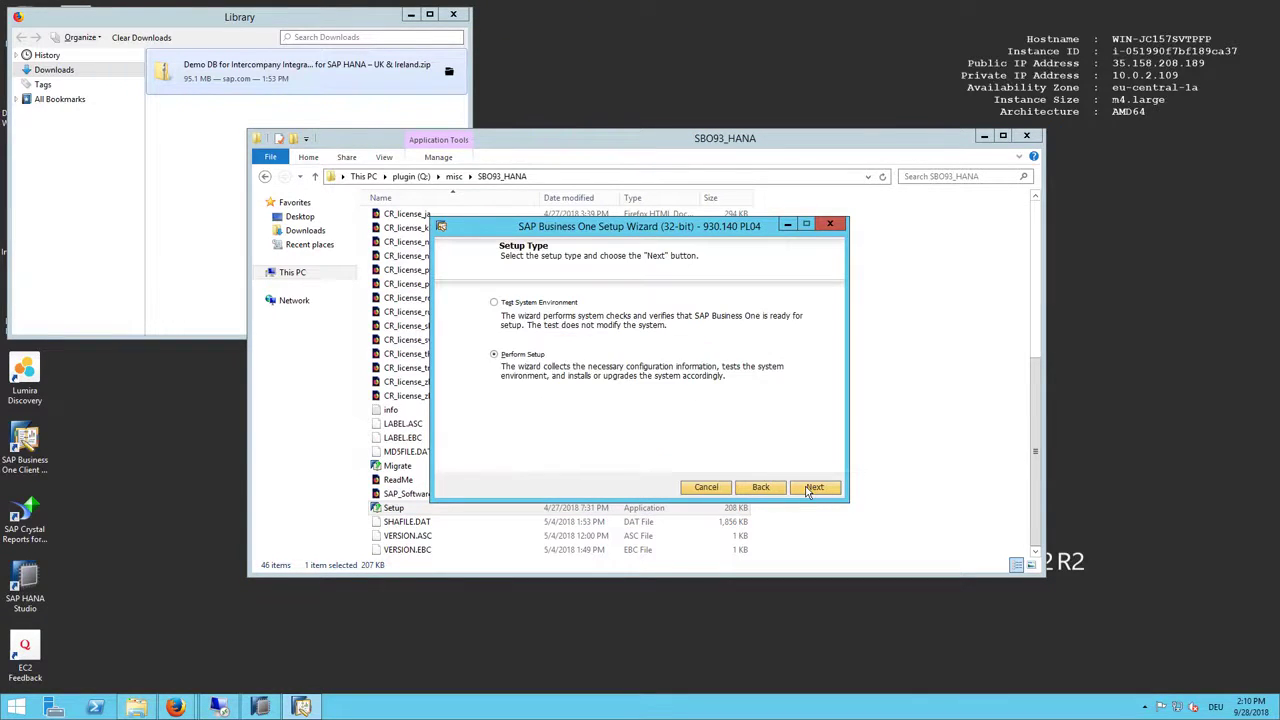
{"action": "left_click", "coordinate": [812, 488]}
{"action": "left_click", "coordinate": [812, 488]}
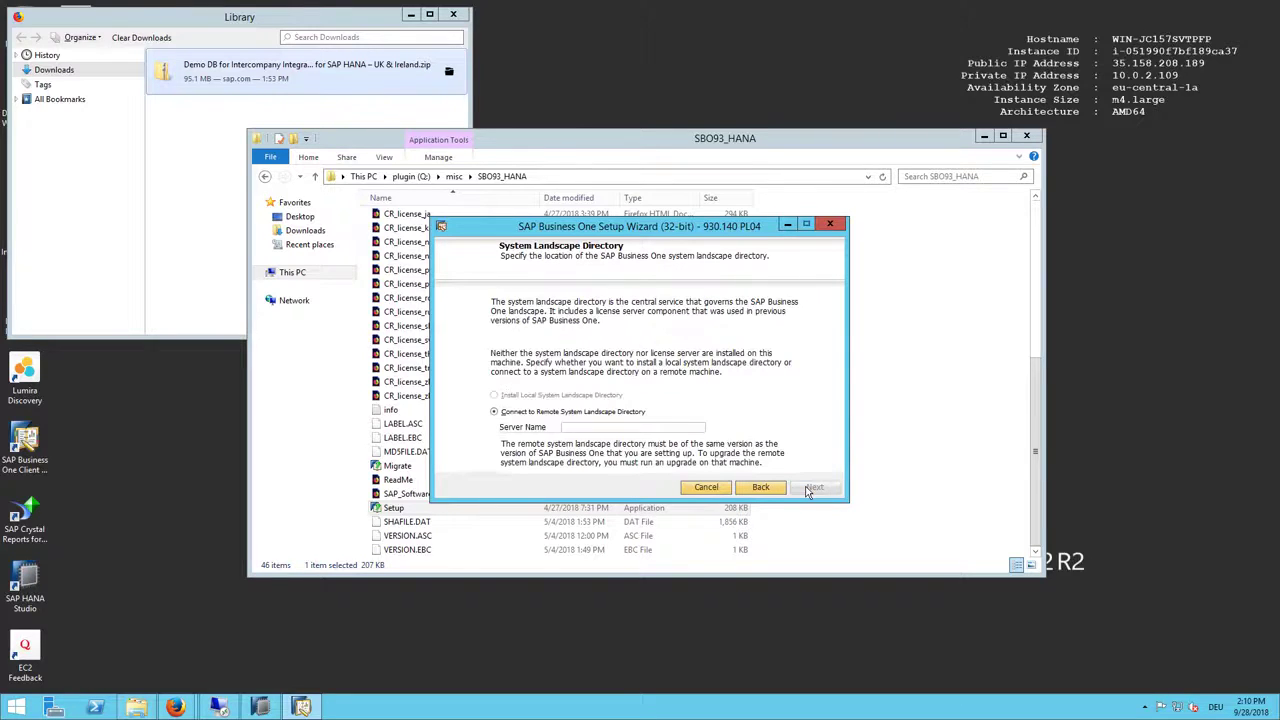
{"action": "left_click", "coordinate": [634, 428]}
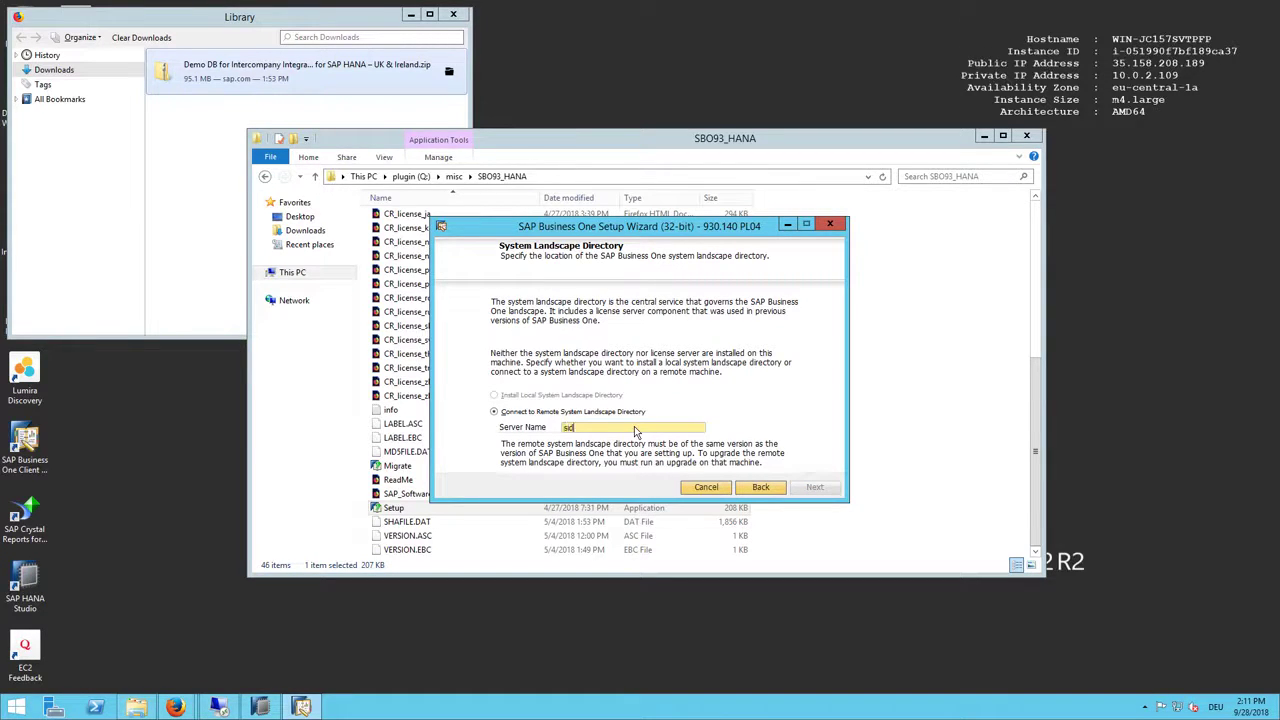
{"action": "type", "text": "sid-hdb"}
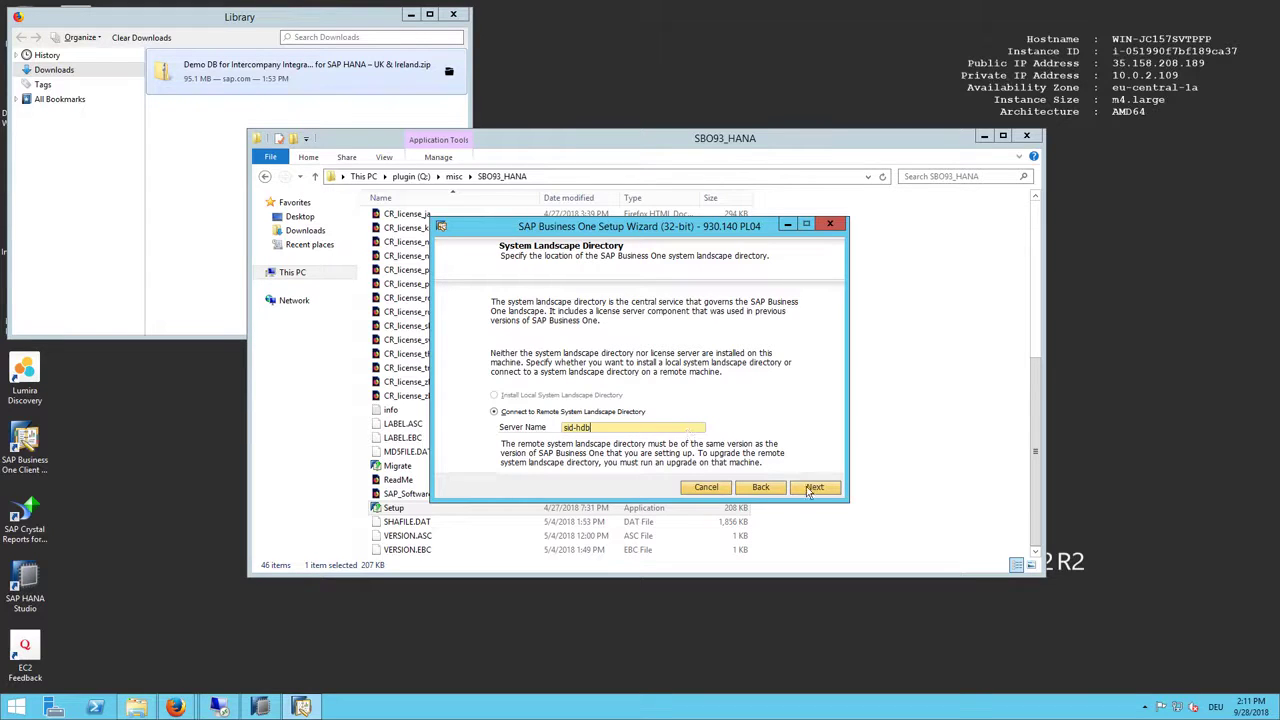
{"action": "left_click", "coordinate": [814, 488]}
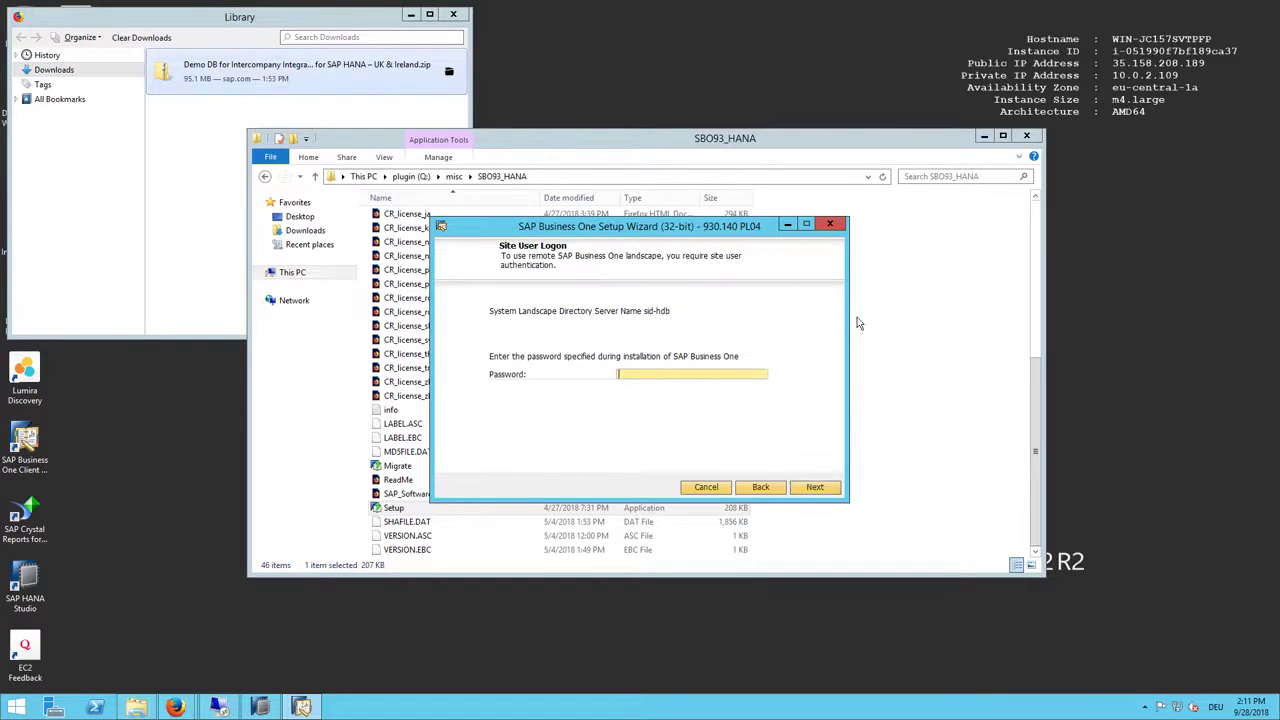
{"action": "type", "text": "********"}
{"action": "key", "text": "Return"}
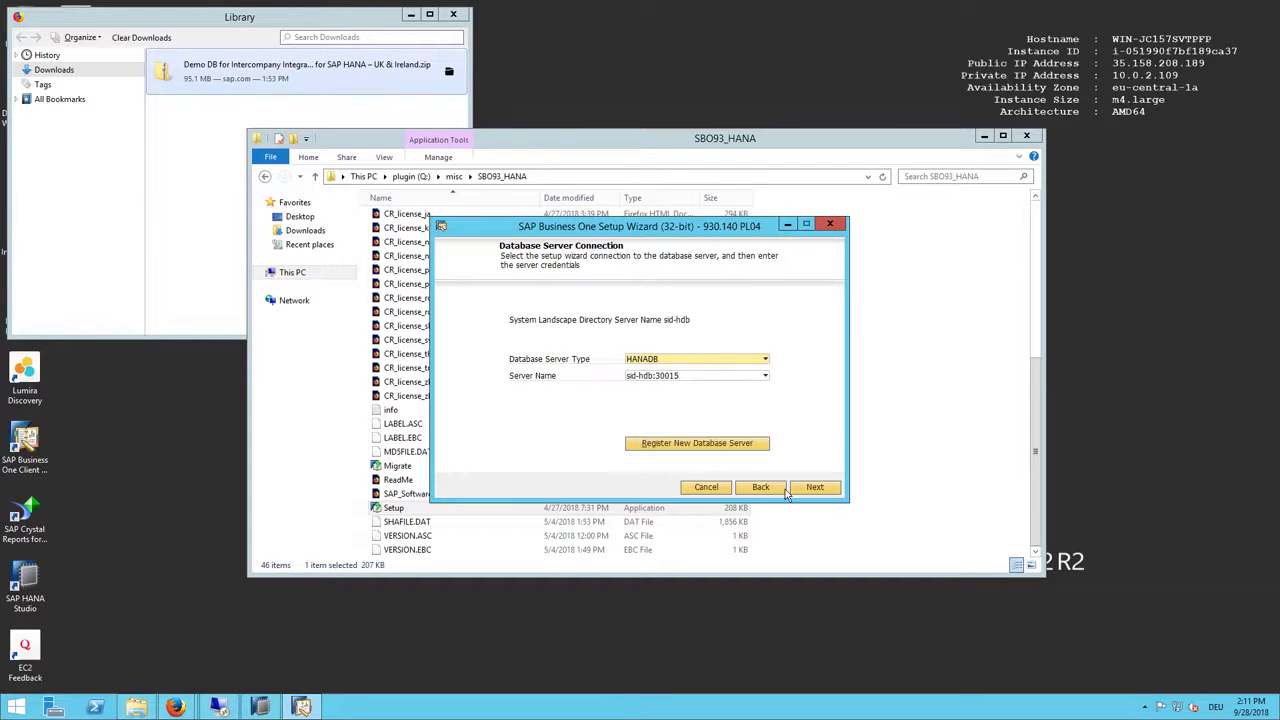
{"action": "left_click", "coordinate": [814, 488]}
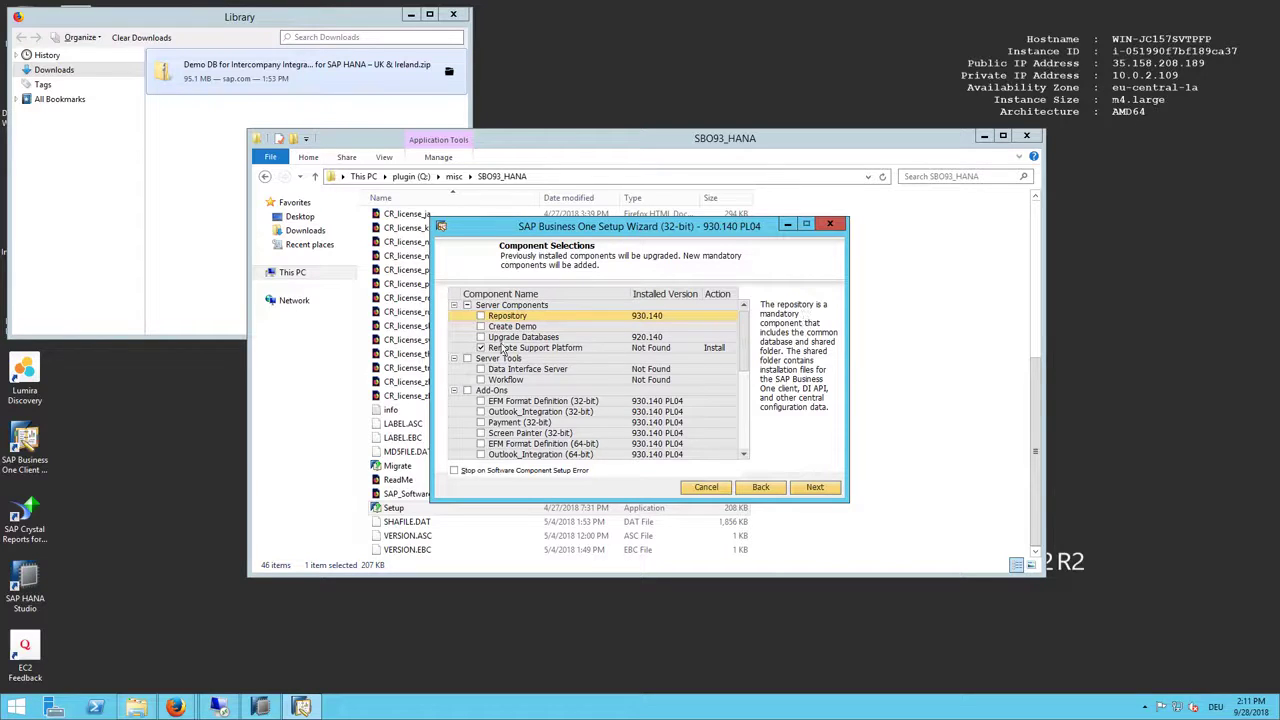
Step: Select Upgrade Databases without Remote Support Platform and continue to database selection
{"action": "left_click", "coordinate": [481, 348]}
{"action": "left_click", "coordinate": [480, 337]}
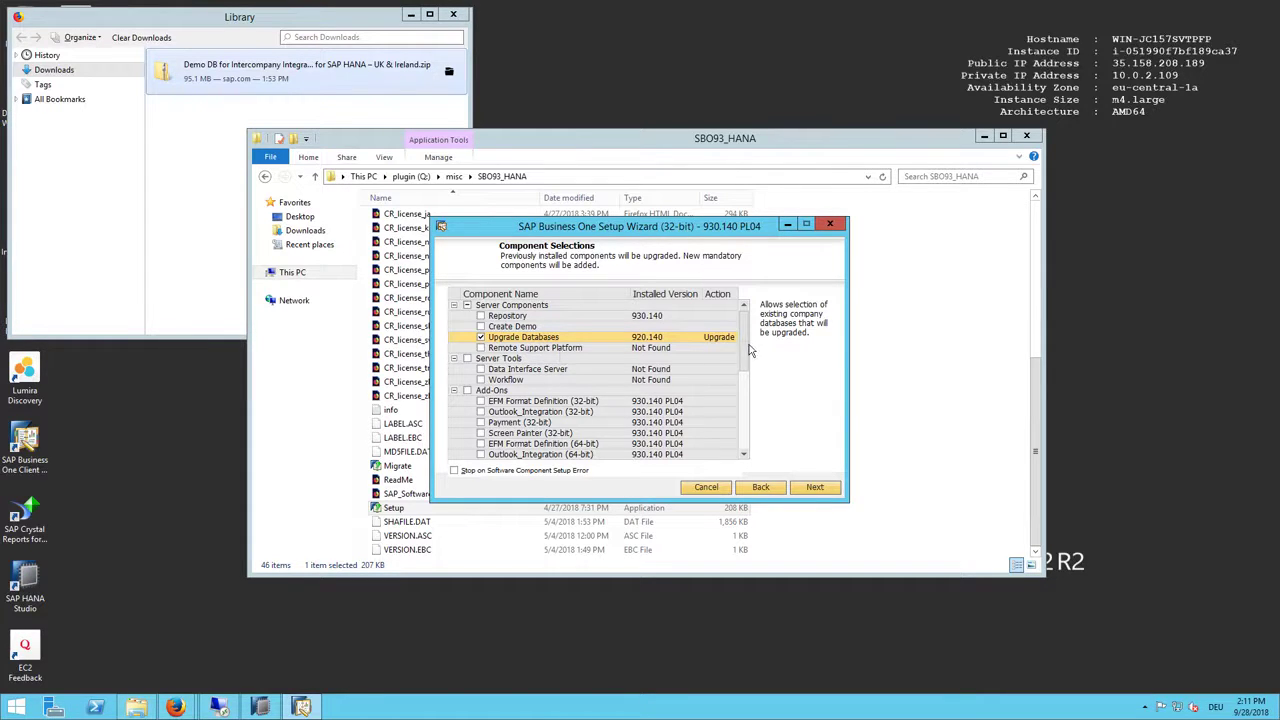
{"action": "left_click_drag", "start_coordinate": [748, 349], "coordinate": [744, 448]}
{"action": "left_click", "coordinate": [816, 487]}
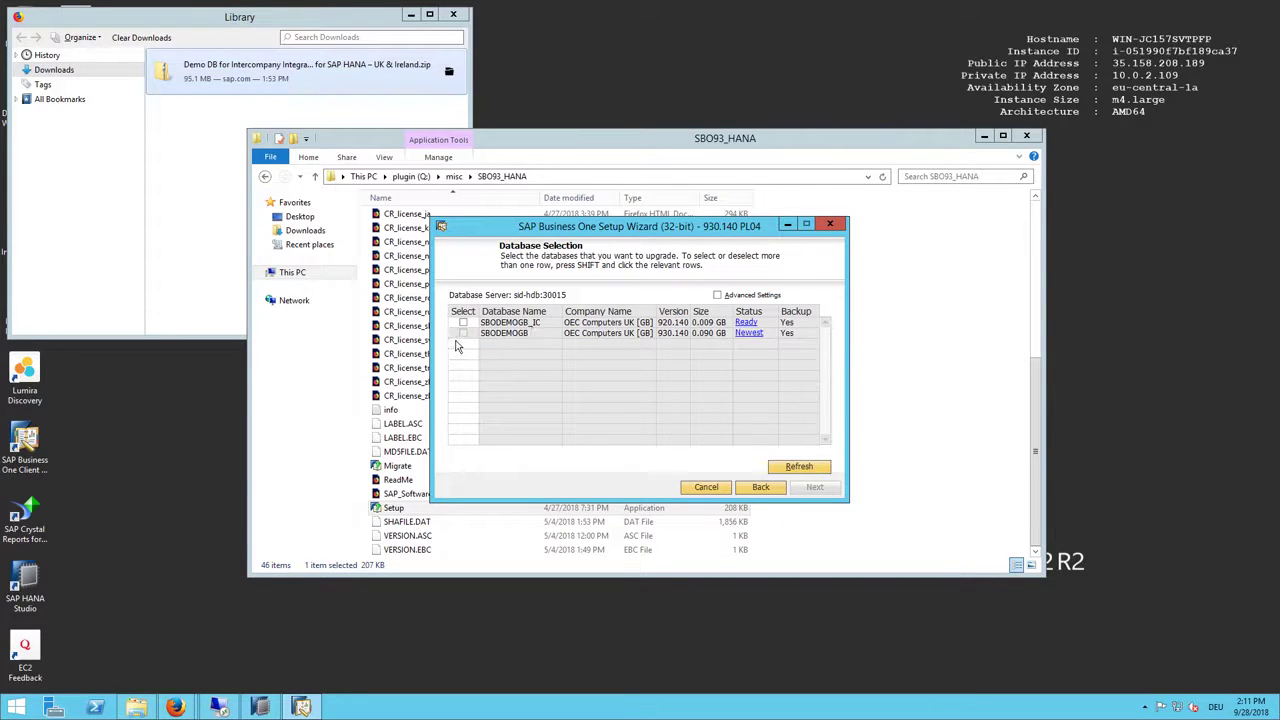
Step: Select SBODEMOGB_IC for upgrade with Backup set to No and acknowledge the warning
{"action": "left_click", "coordinate": [463, 322]}
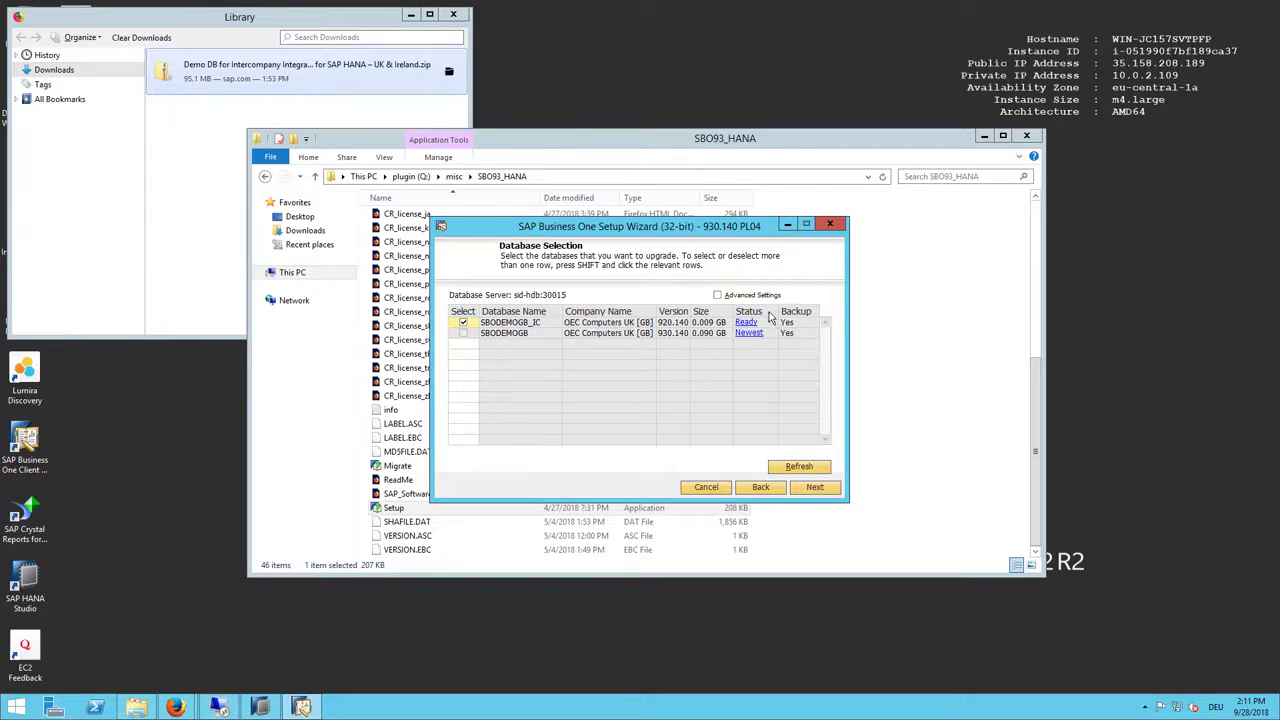
{"action": "left_click", "coordinate": [757, 296]}
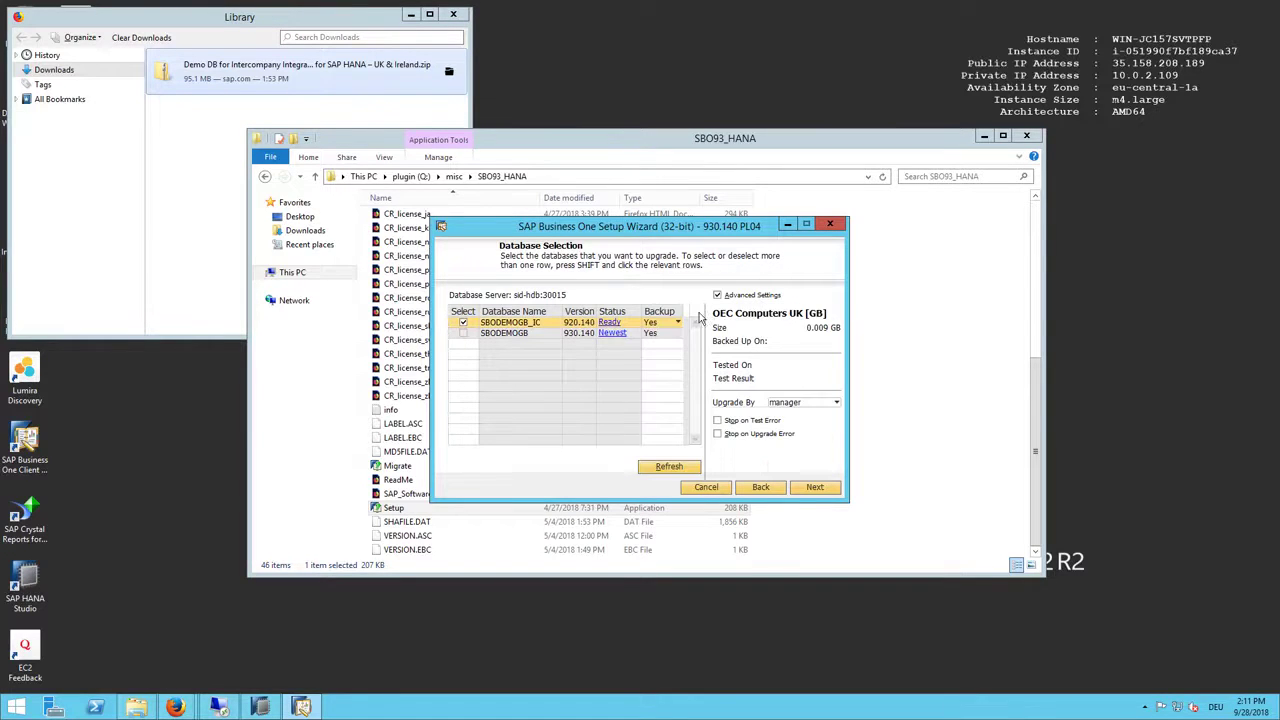
{"action": "left_click", "coordinate": [670, 324]}
{"action": "left_click", "coordinate": [662, 344]}
{"action": "left_click", "coordinate": [816, 487]}
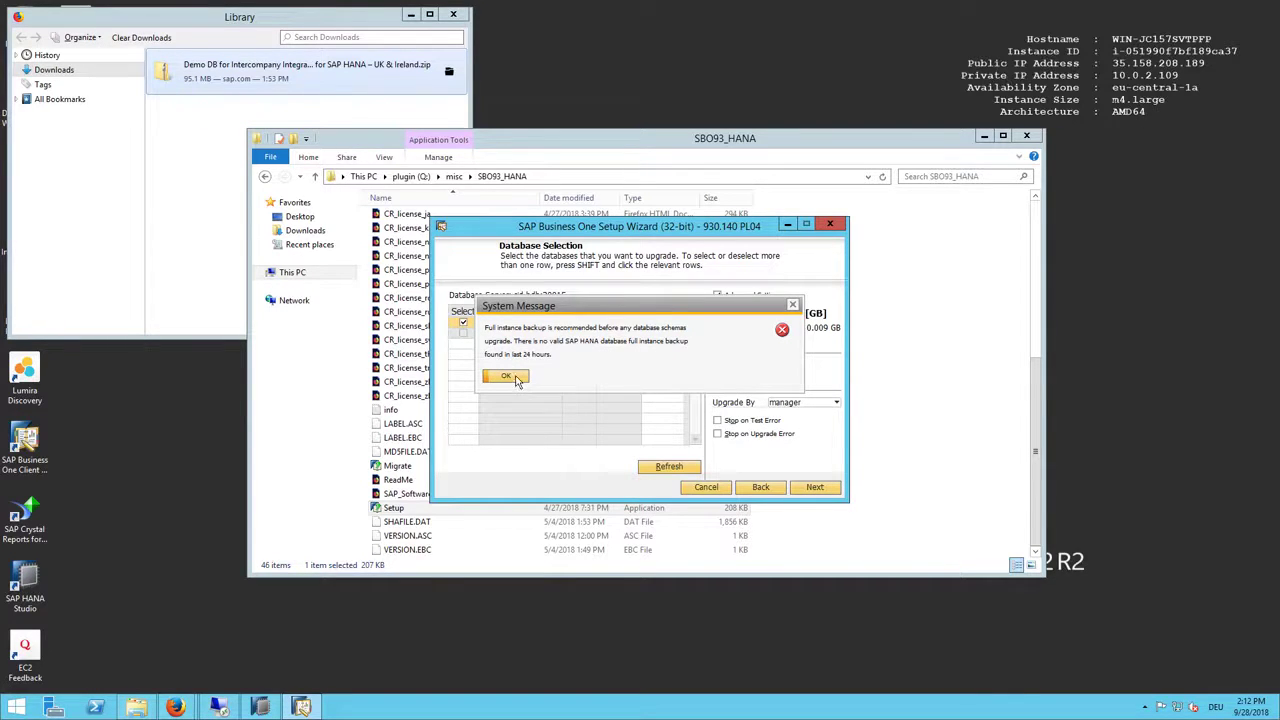
{"action": "left_click", "coordinate": [515, 377]}
Step: Run the pre-upgrade test, confirm the user-defined table warning, and start the upgrade
{"action": "left_click", "coordinate": [815, 487]}
{"action": "left_click", "coordinate": [815, 487]}
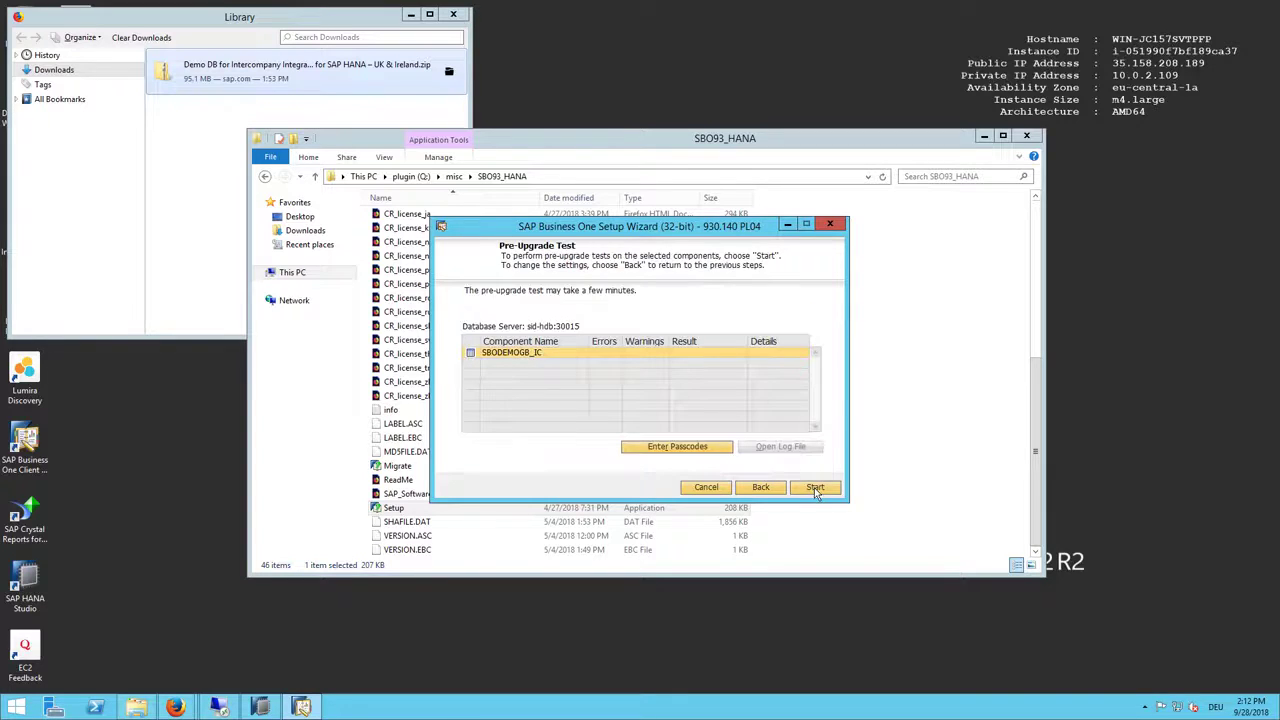
{"action": "left_click", "coordinate": [815, 488]}
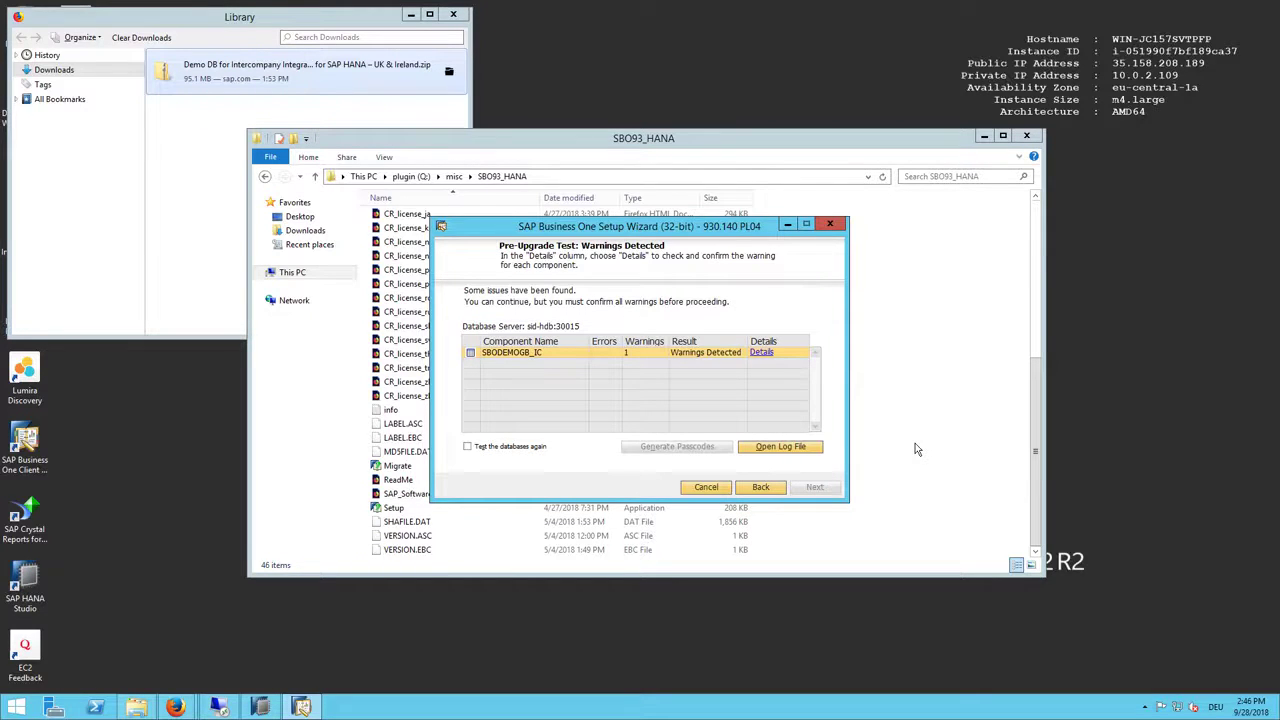
{"action": "left_click", "coordinate": [762, 354]}
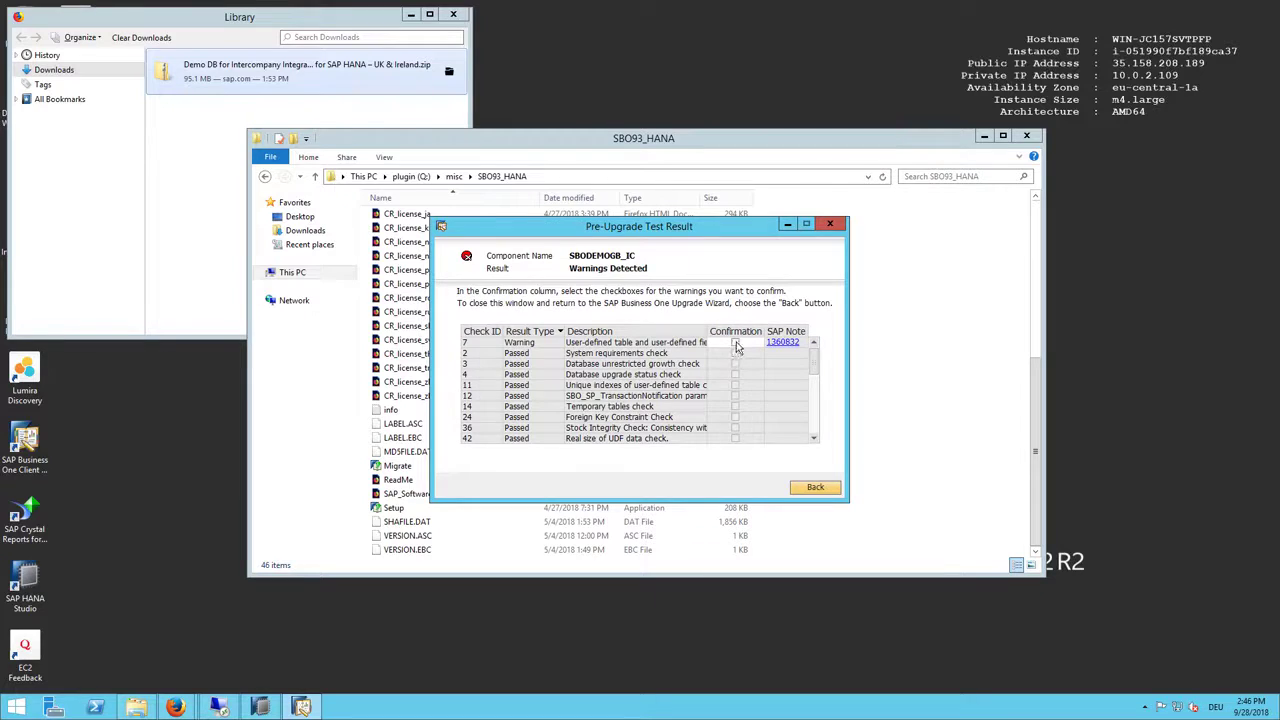
{"action": "left_click", "coordinate": [735, 343]}
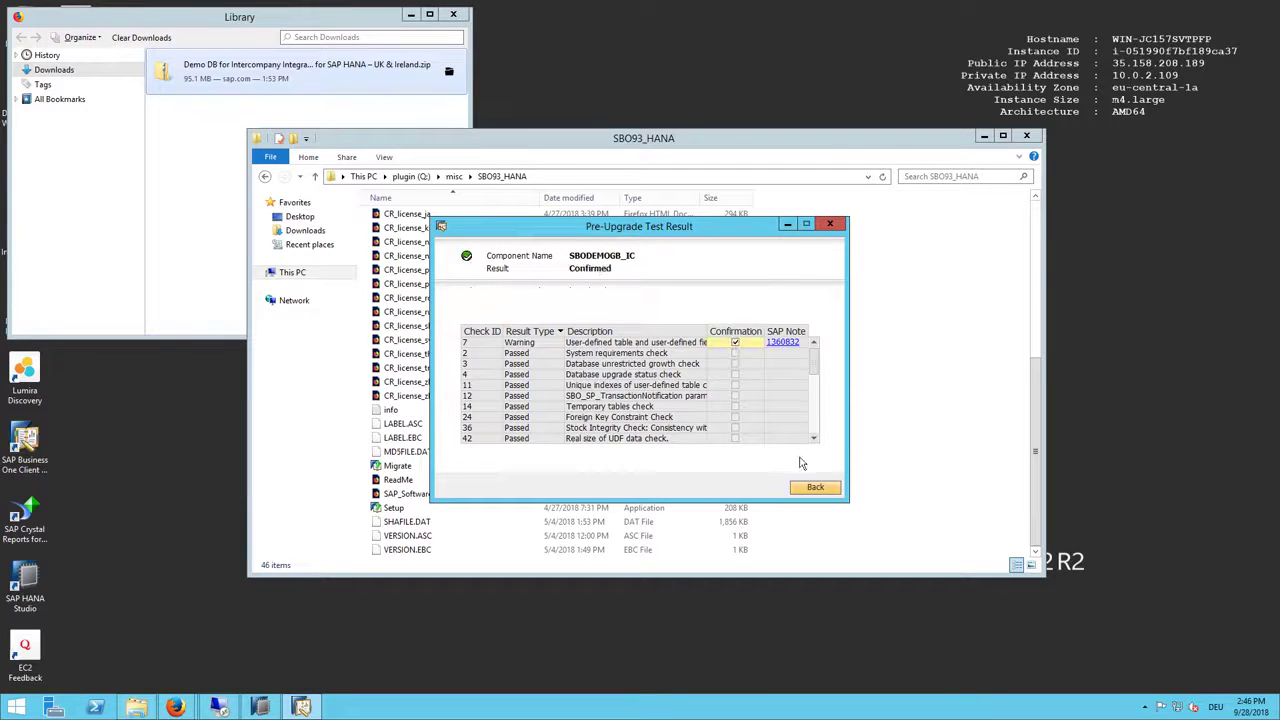
{"action": "left_click", "coordinate": [813, 488]}
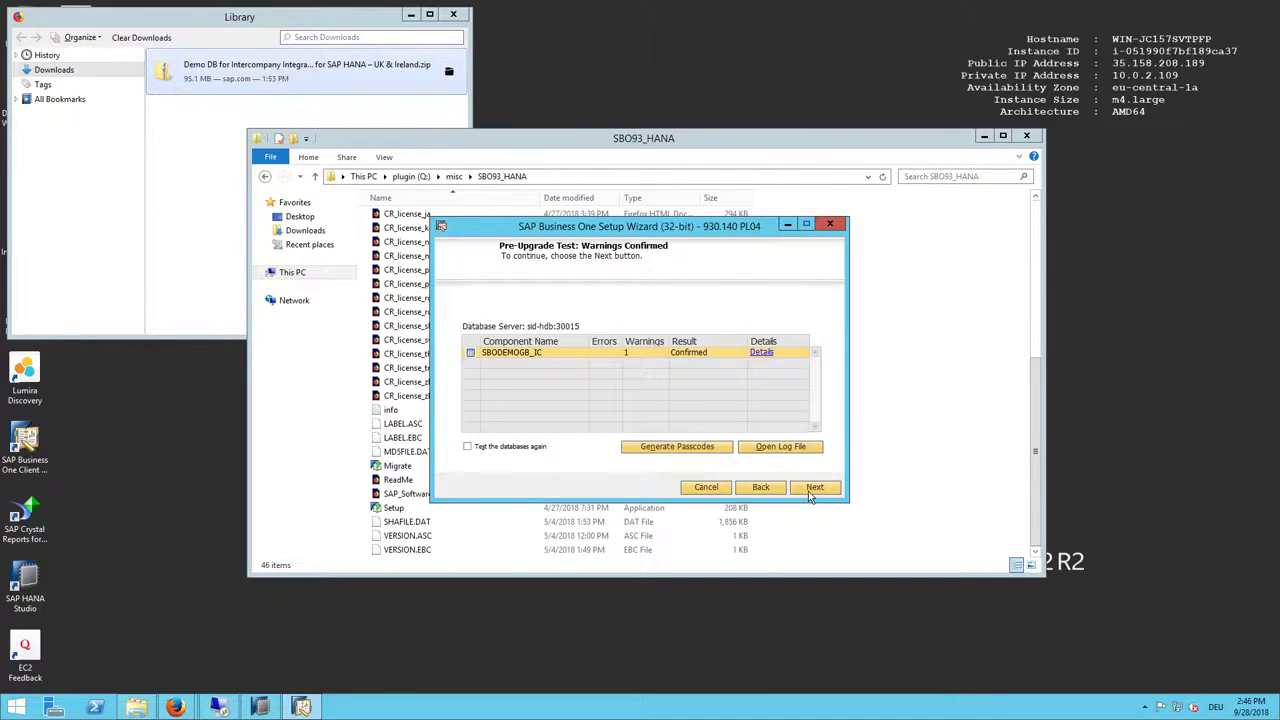
{"action": "left_click", "coordinate": [810, 490]}
{"action": "left_click", "coordinate": [810, 490]}
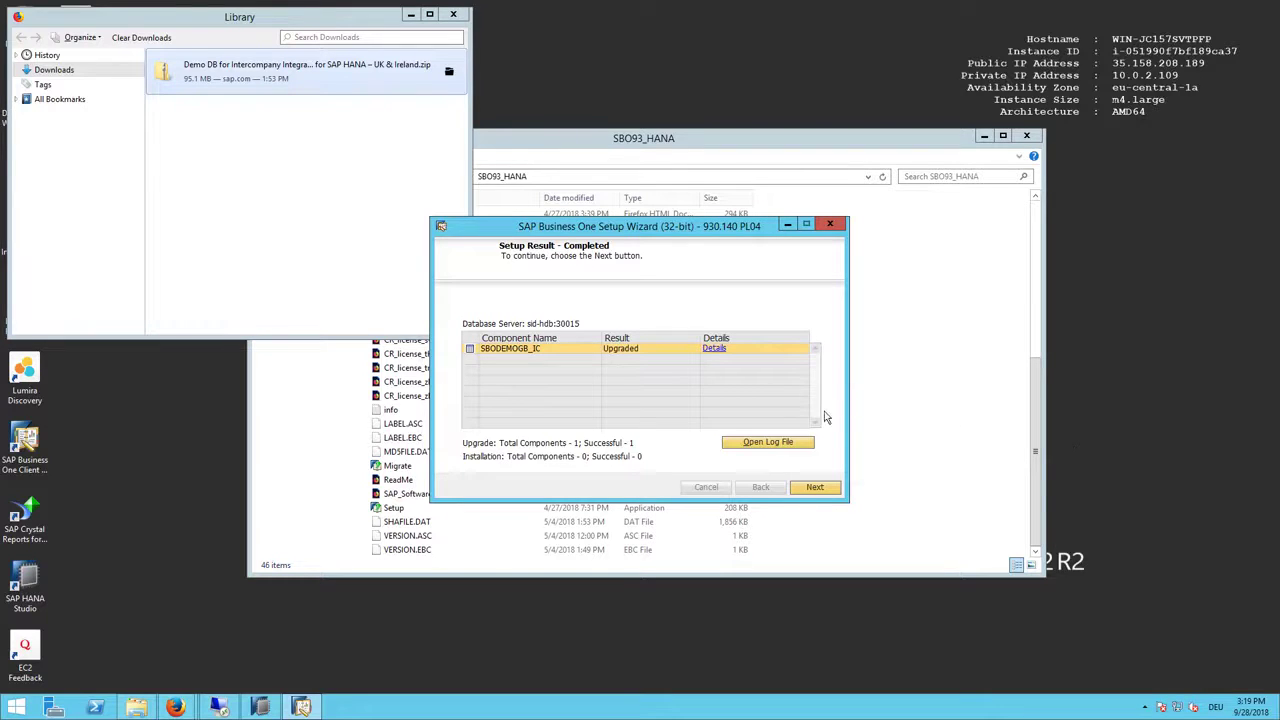
Step: Finish the setup wizard, then dismiss the error from the Internet Explorer Start tile
{"action": "left_click", "coordinate": [822, 487]}
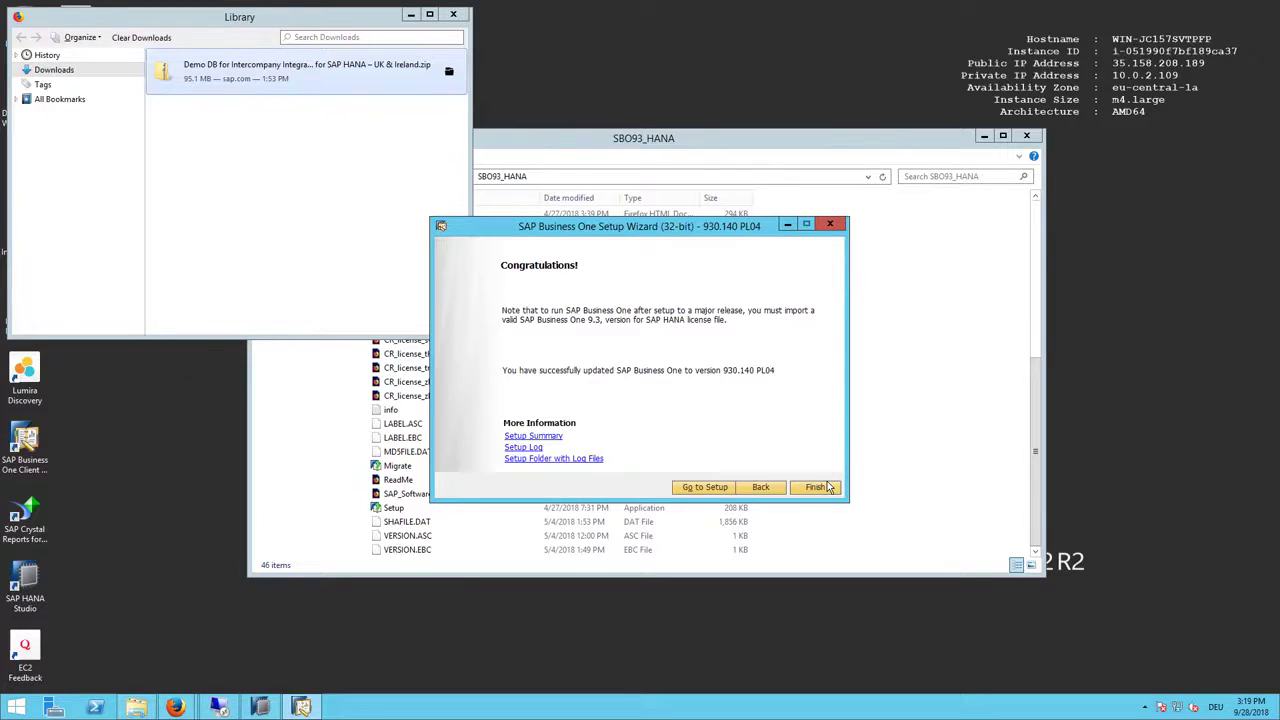
{"action": "left_click", "coordinate": [812, 488]}
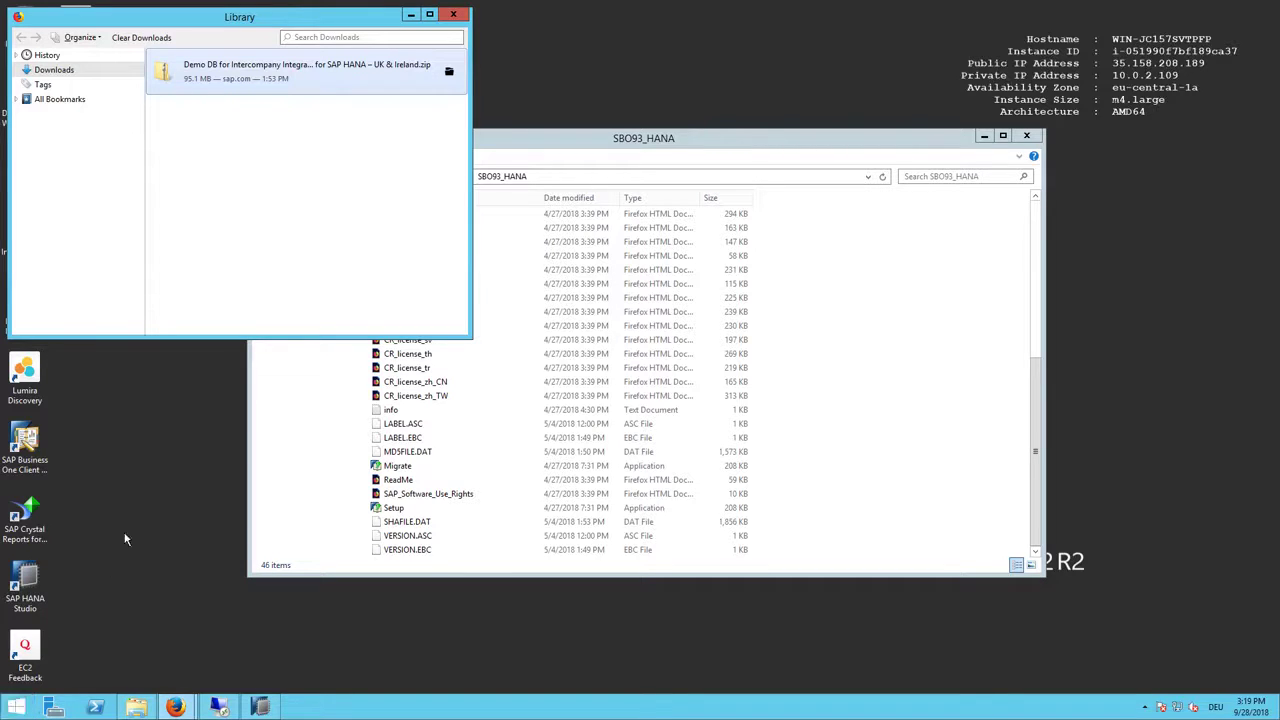
{"action": "left_click", "coordinate": [14, 710]}
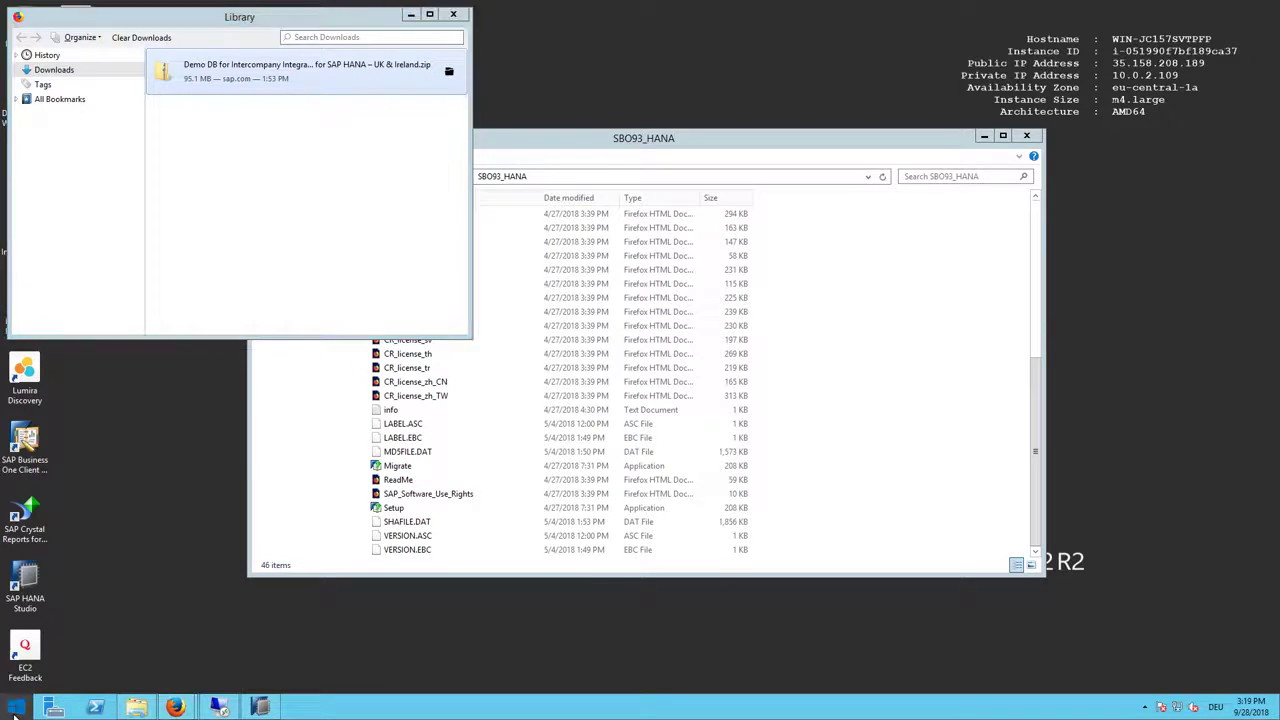
{"action": "left_click", "coordinate": [246, 398]}
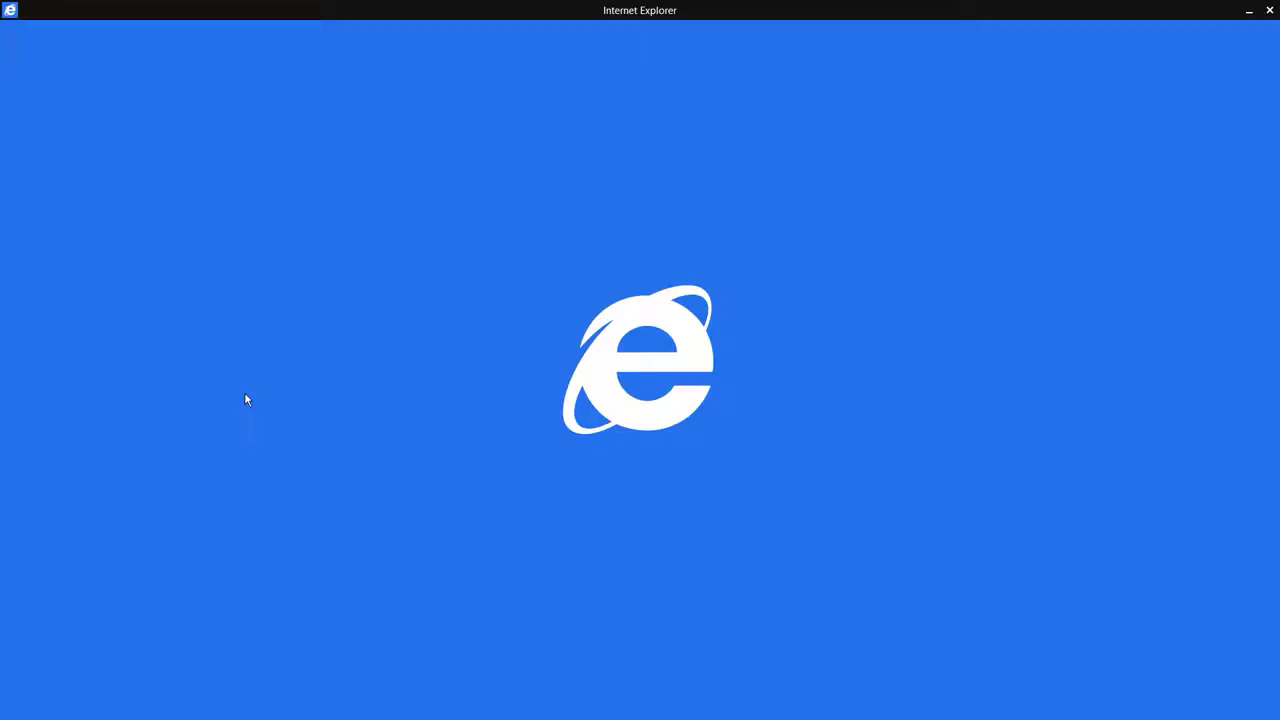
{"action": "left_click", "coordinate": [837, 396]}
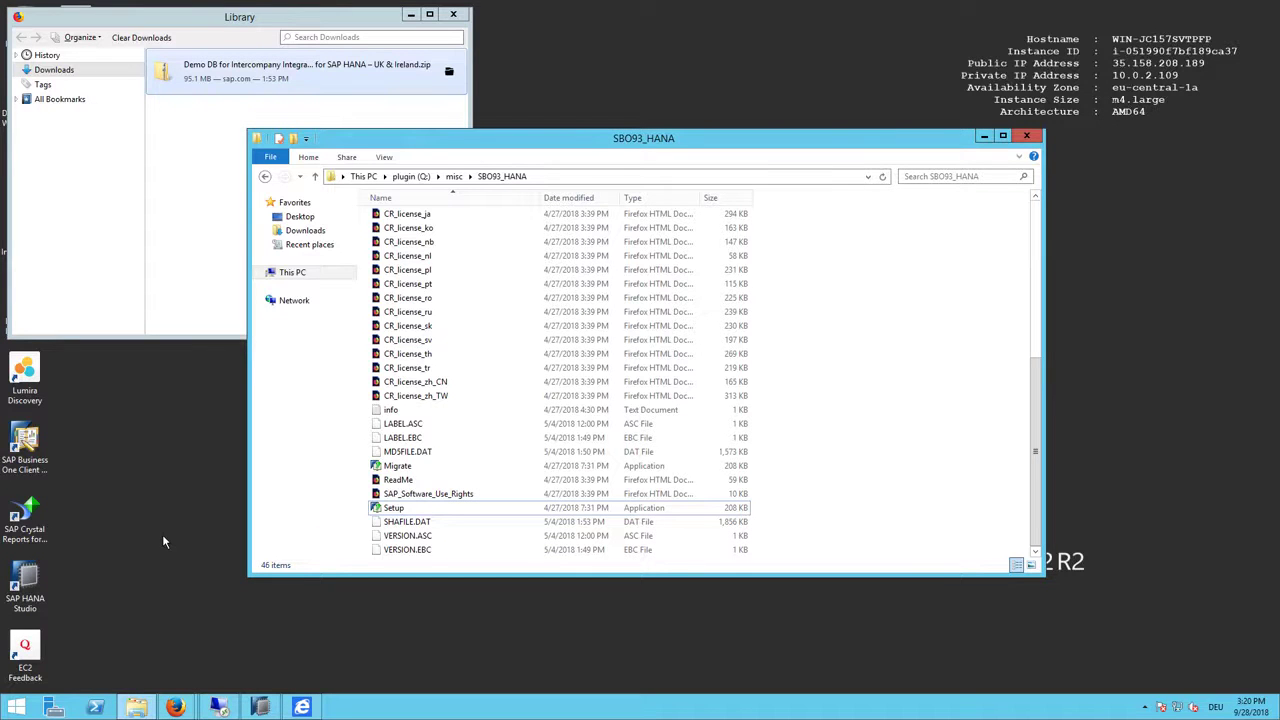
Step: Launch iexplore from C:\Program Files (x86)\Internet Explorer and maximize its window
{"action": "left_click", "coordinate": [410, 16]}
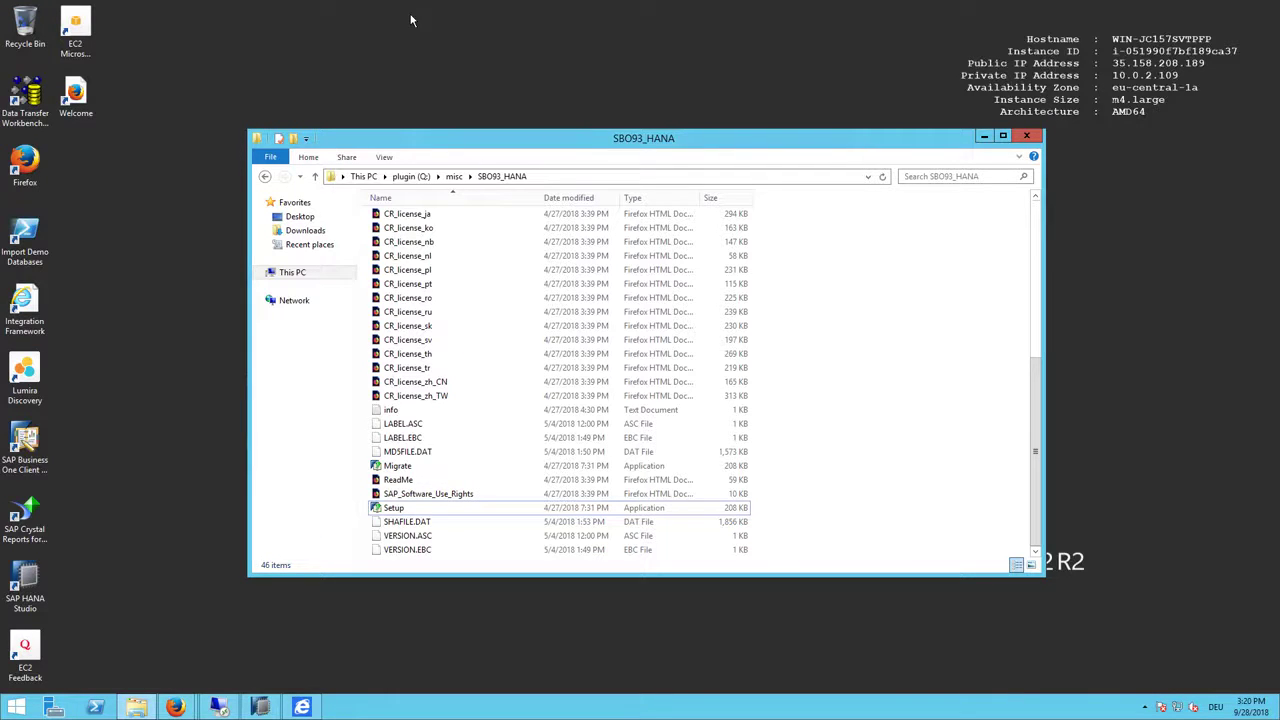
{"action": "left_click", "coordinate": [300, 278]}
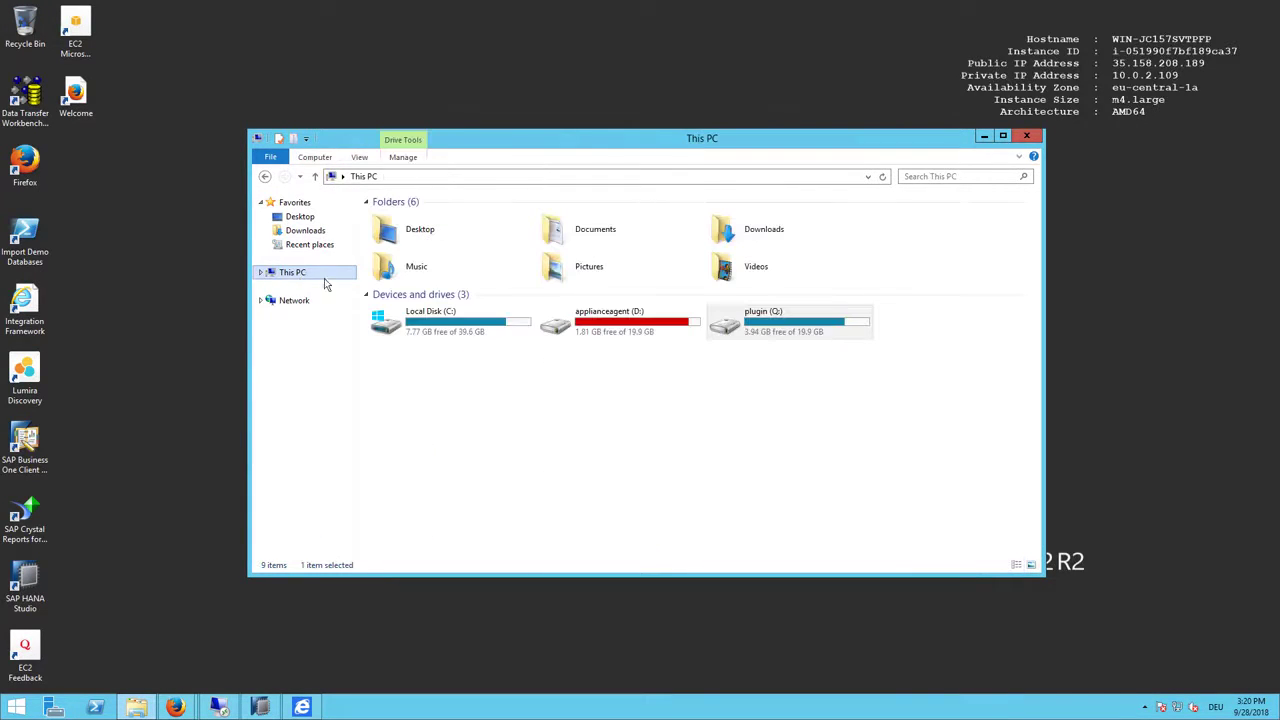
{"action": "double_click", "coordinate": [465, 328]}
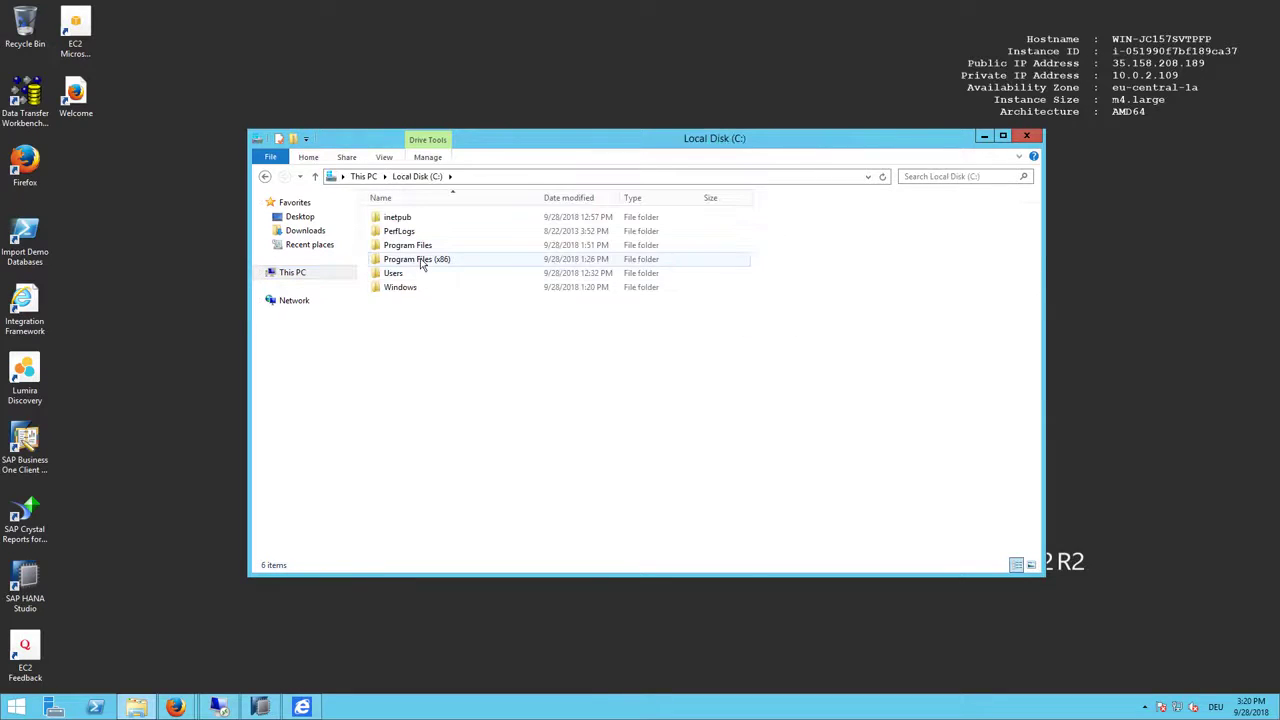
{"action": "double_click", "coordinate": [421, 263]}
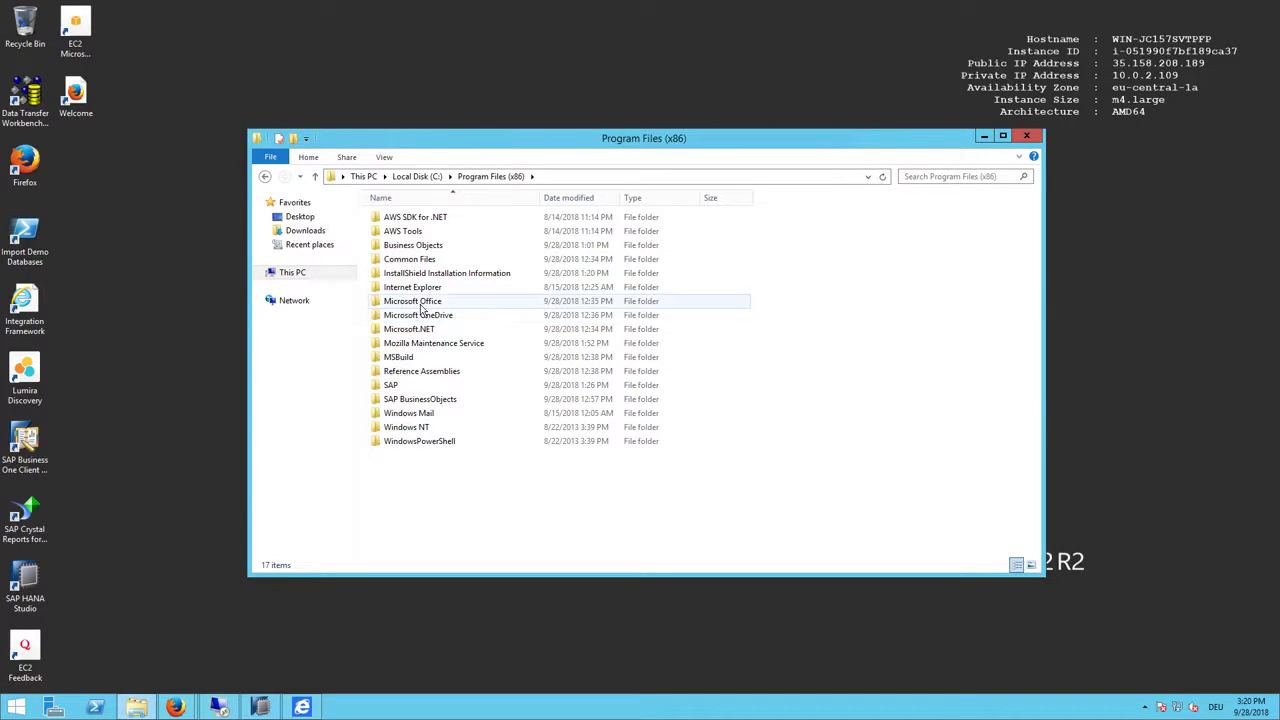
{"action": "double_click", "coordinate": [418, 288]}
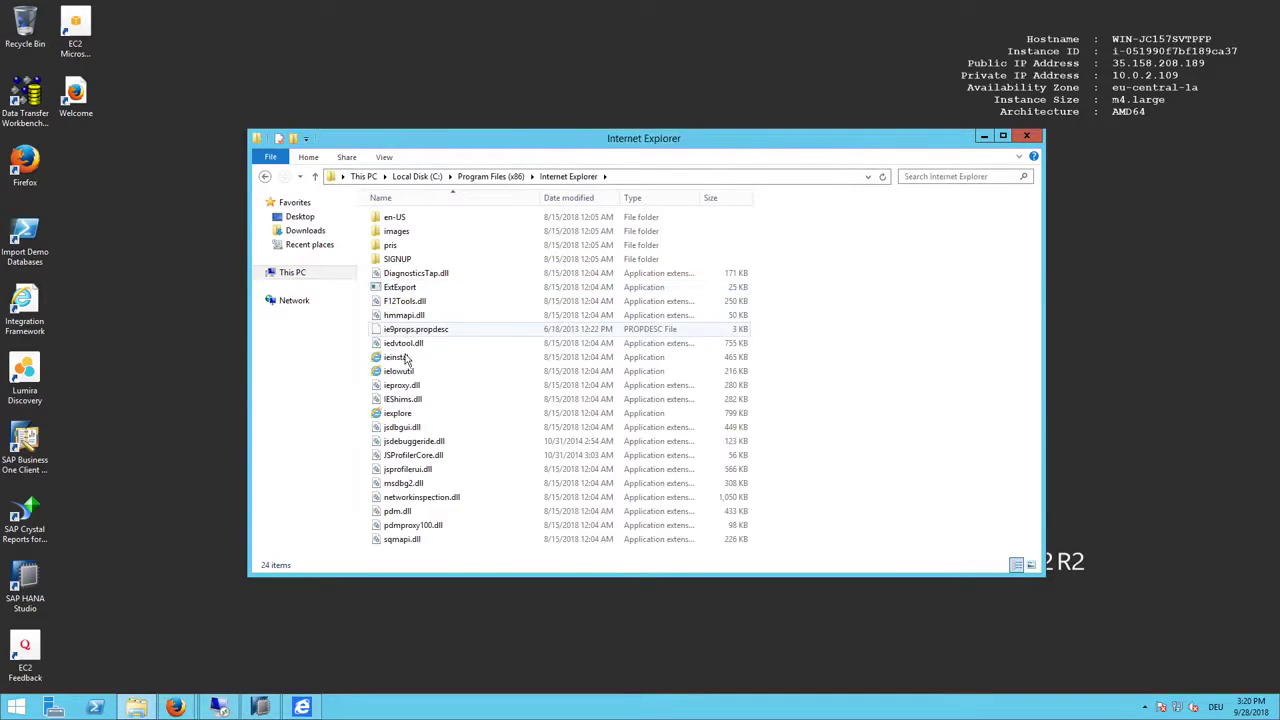
{"action": "double_click", "coordinate": [400, 414]}
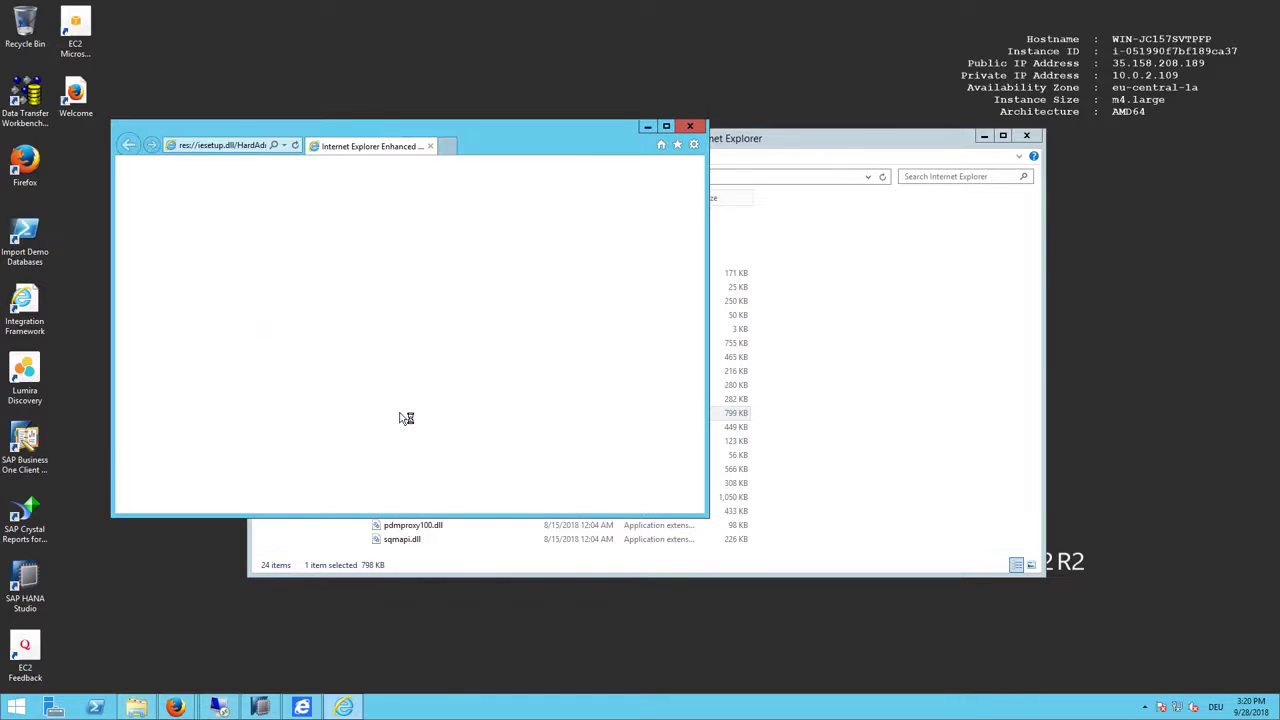
{"action": "left_click", "coordinate": [667, 127]}
{"action": "left_click", "coordinate": [246, 26]}
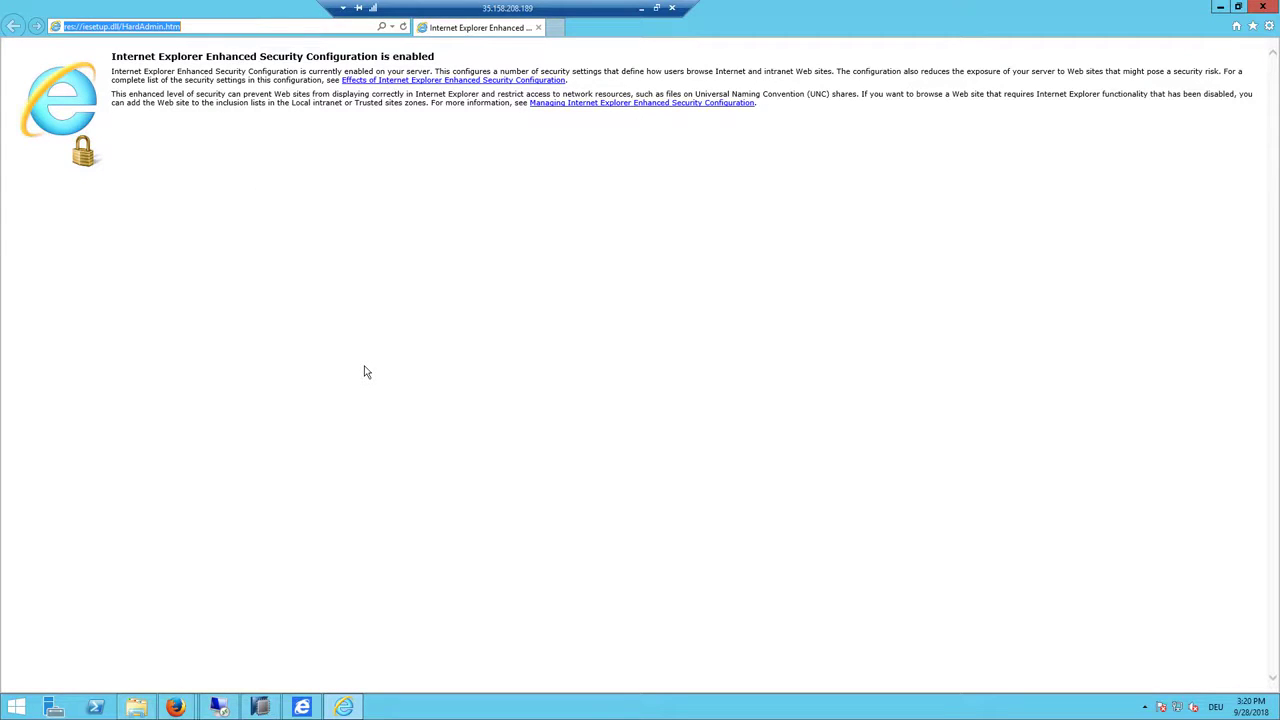
{"action": "type", "text": "https"}
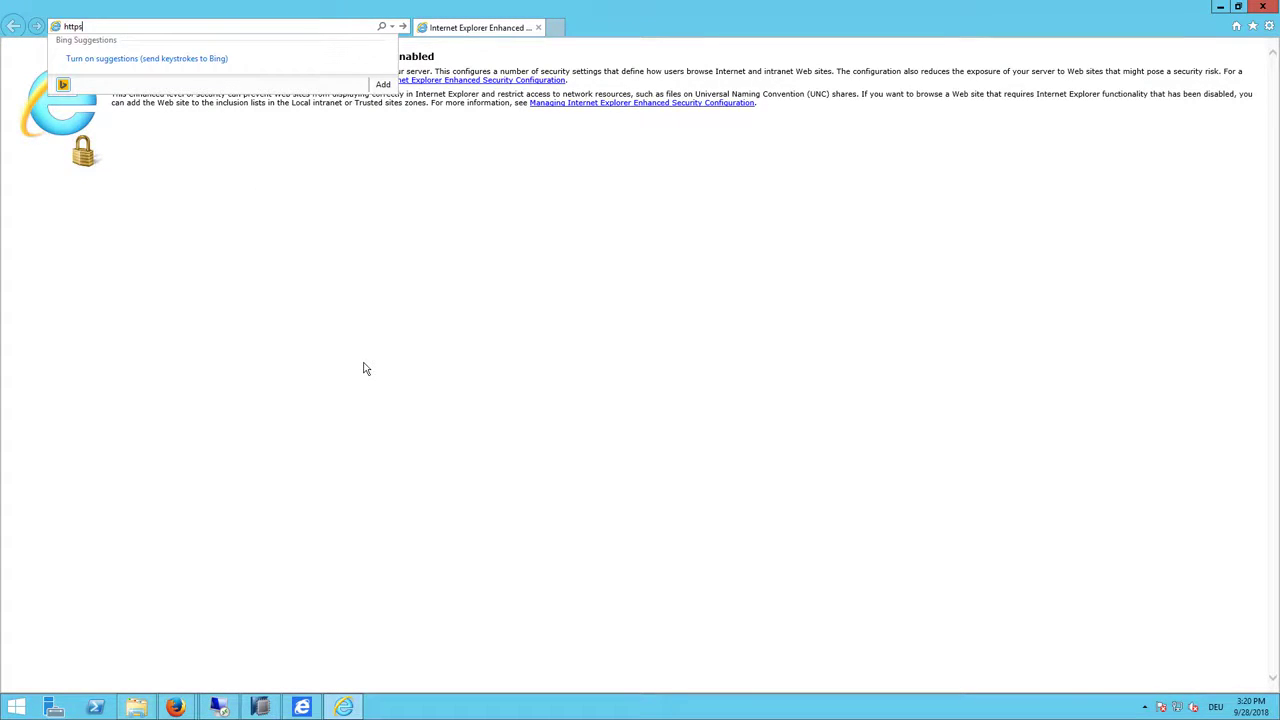
{"action": "type", "text": "://sid-"}
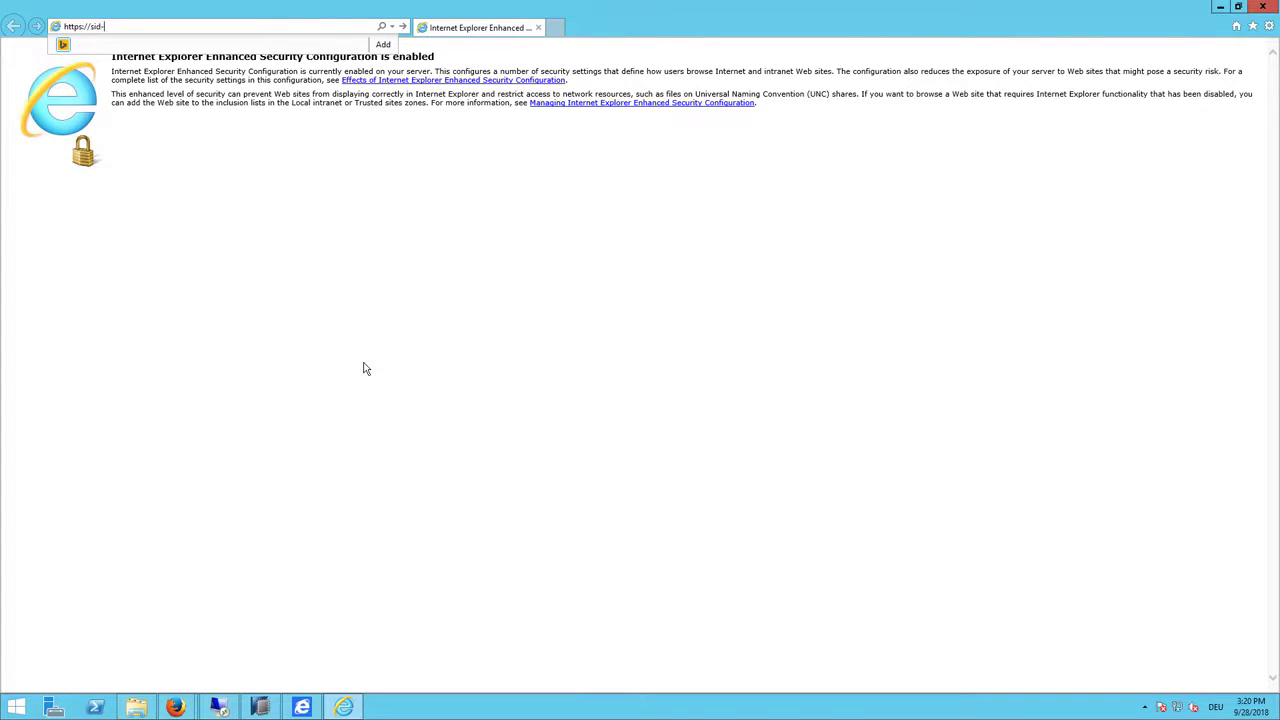
{"action": "type", "text": "hdb:400"}
{"action": "type", "text": "00/ControlcenterC"}
{"action": "key", "text": "Return"}
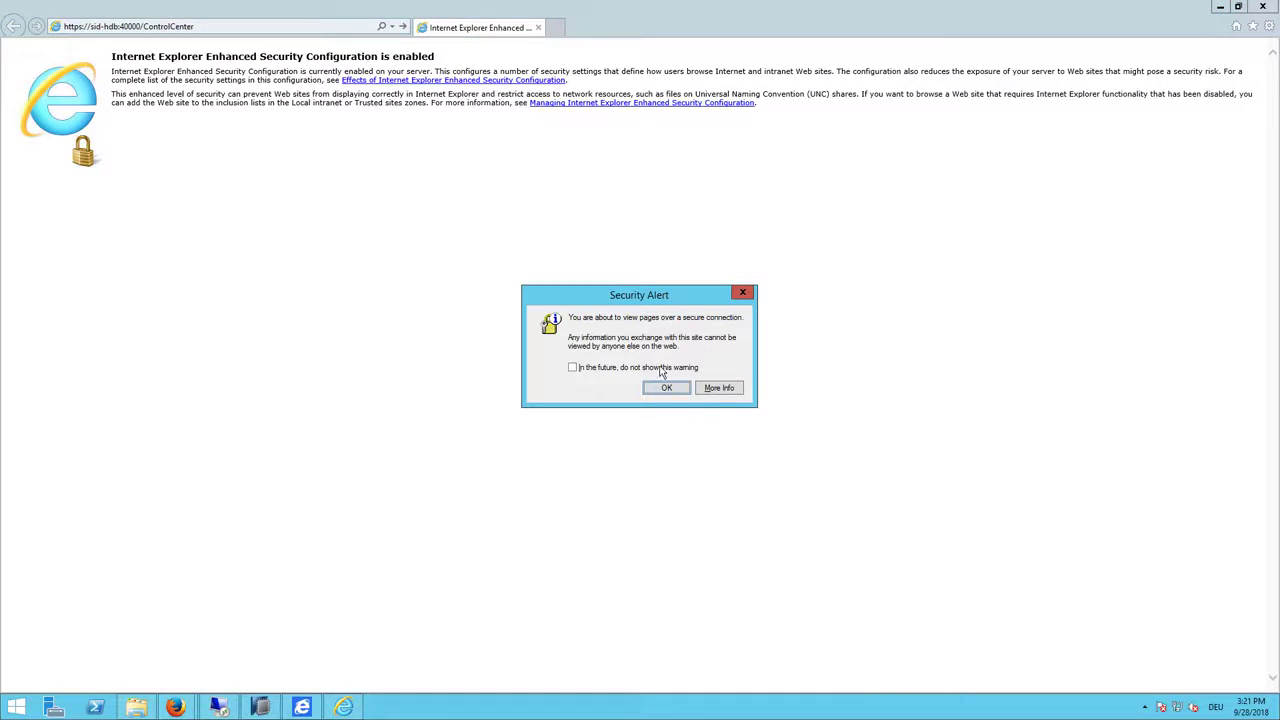
{"action": "left_click", "coordinate": [665, 388]}
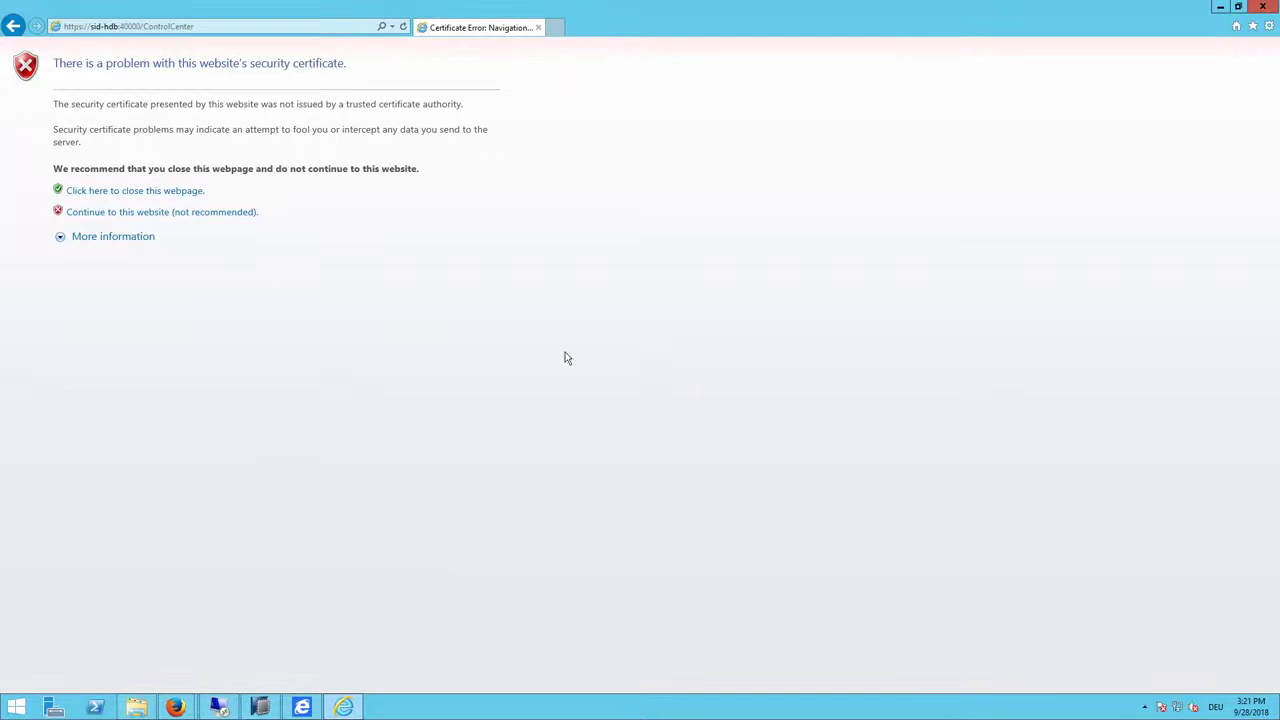
{"action": "left_click", "coordinate": [197, 212]}
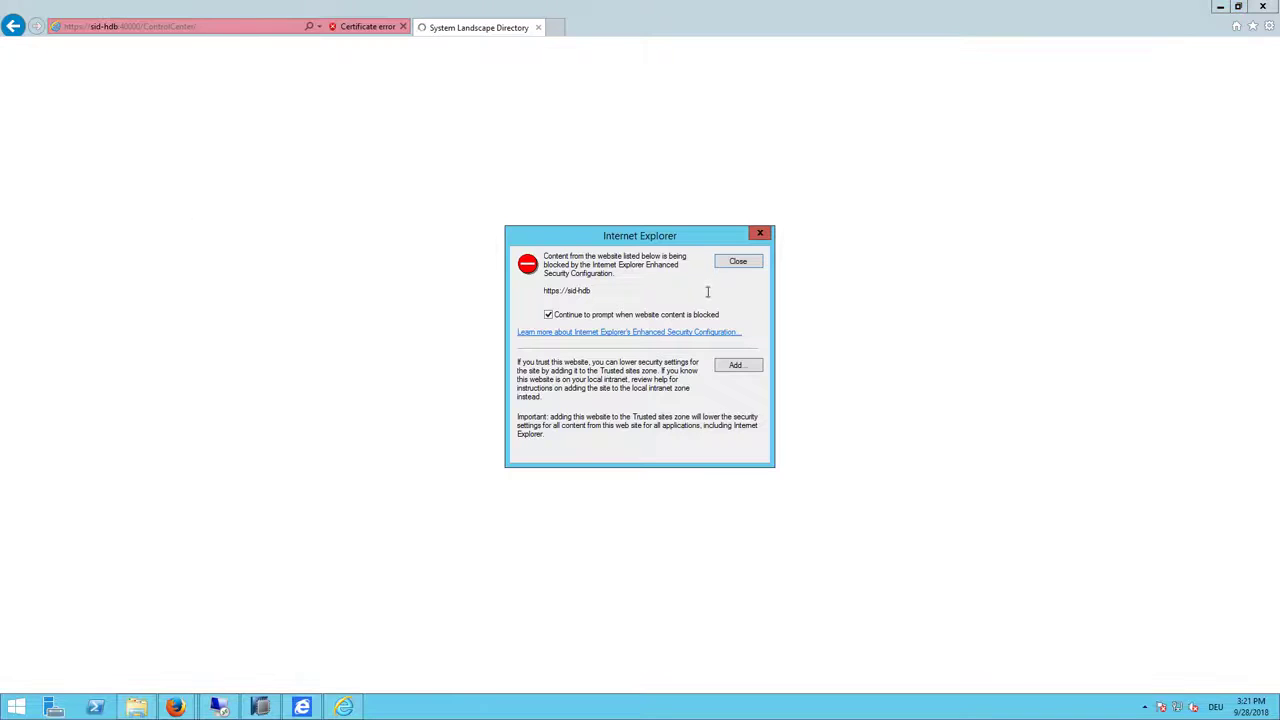
{"action": "left_click", "coordinate": [737, 366]}
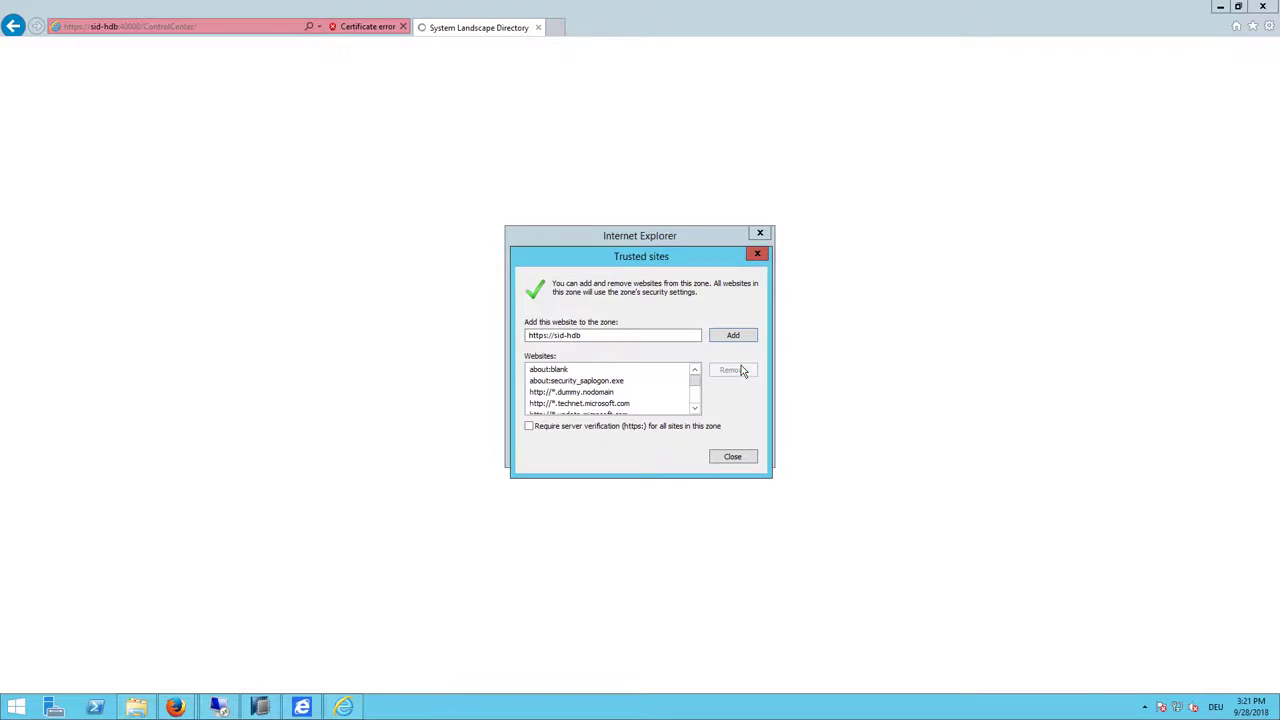
{"action": "left_click", "coordinate": [732, 338]}
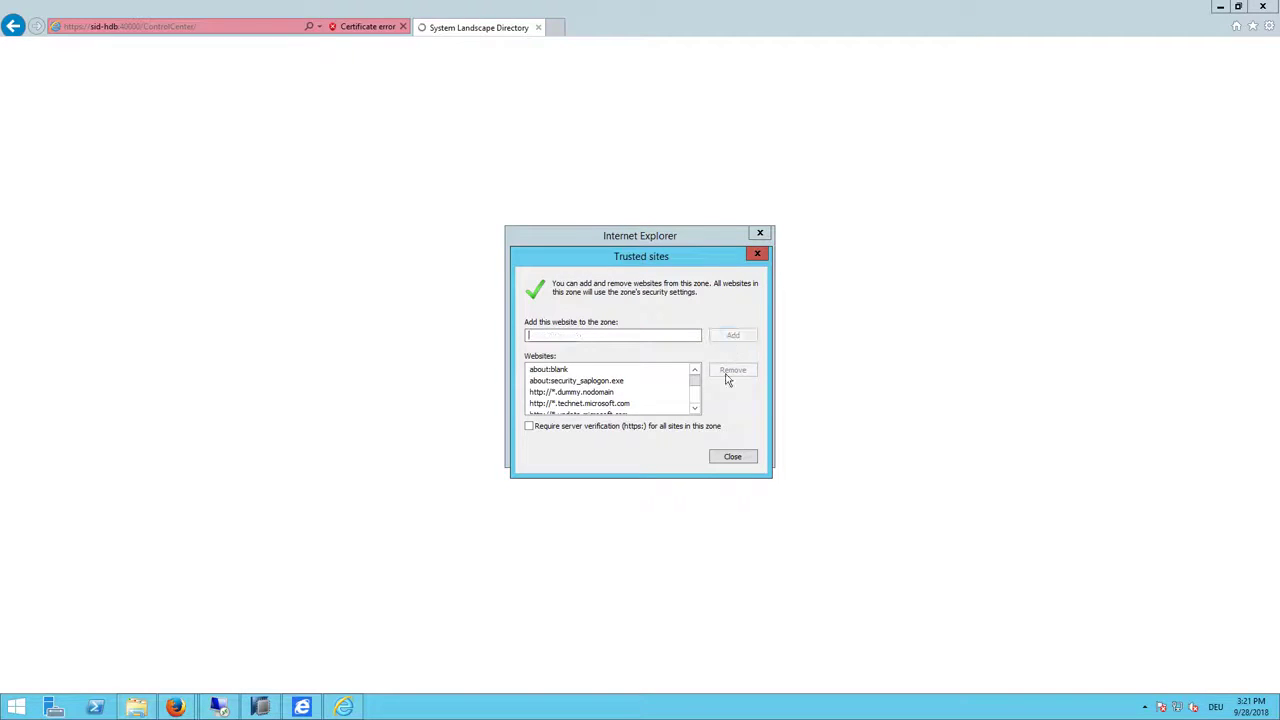
{"action": "left_click", "coordinate": [736, 457]}
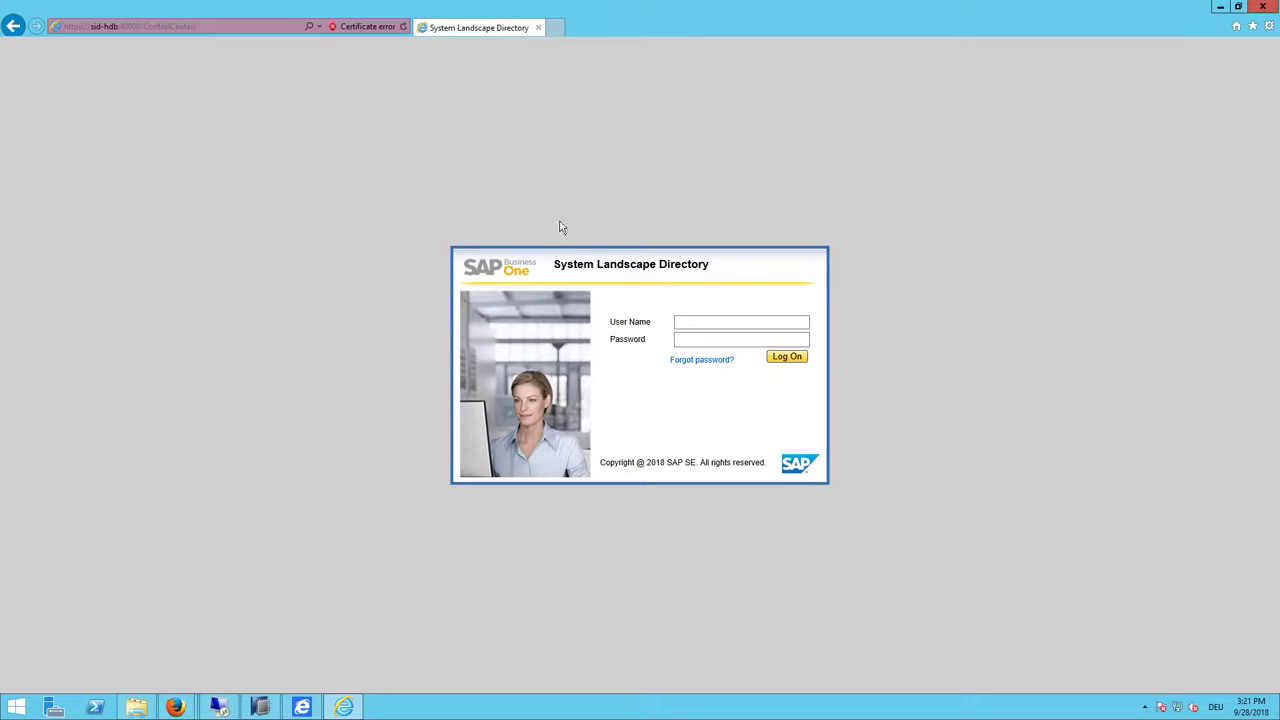
Step: Log on to the System Landscape Directory as B1SiteUser with its password
{"action": "left_click", "coordinate": [723, 320]}
{"action": "type", "text": "B1SiteUser"}
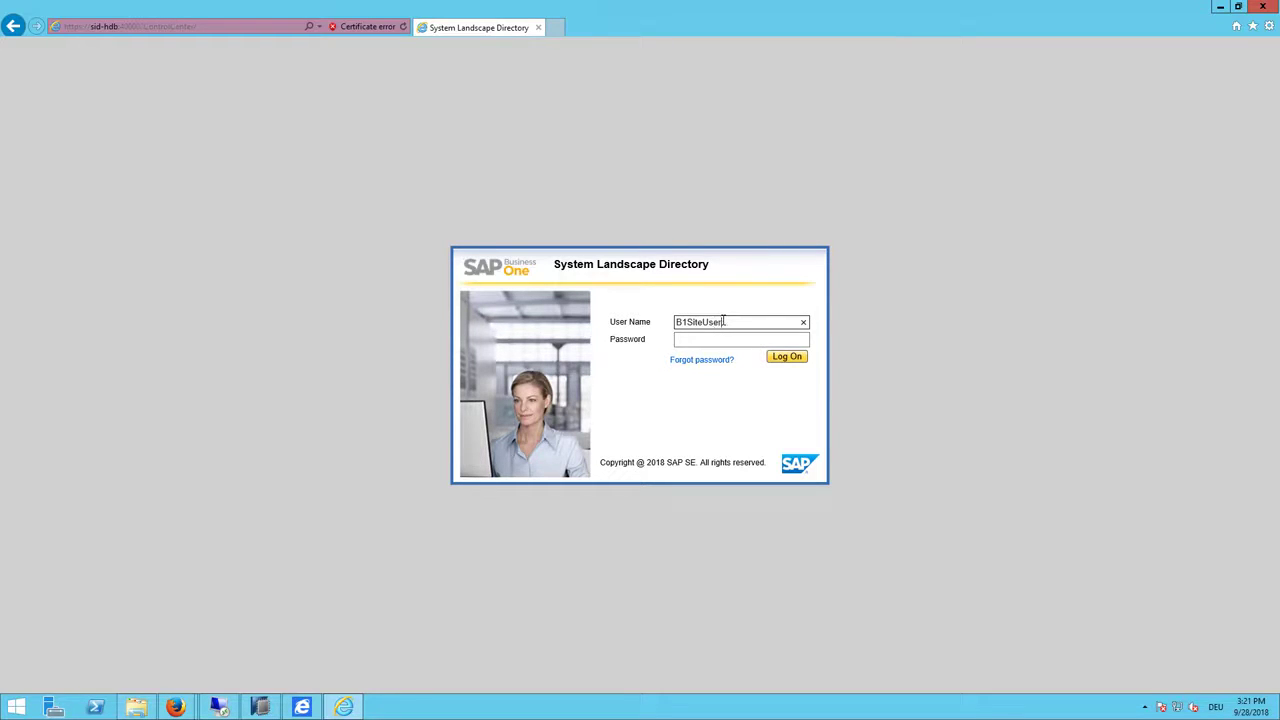
{"action": "key", "text": "Tab"}
{"action": "type", "text": "*****"}
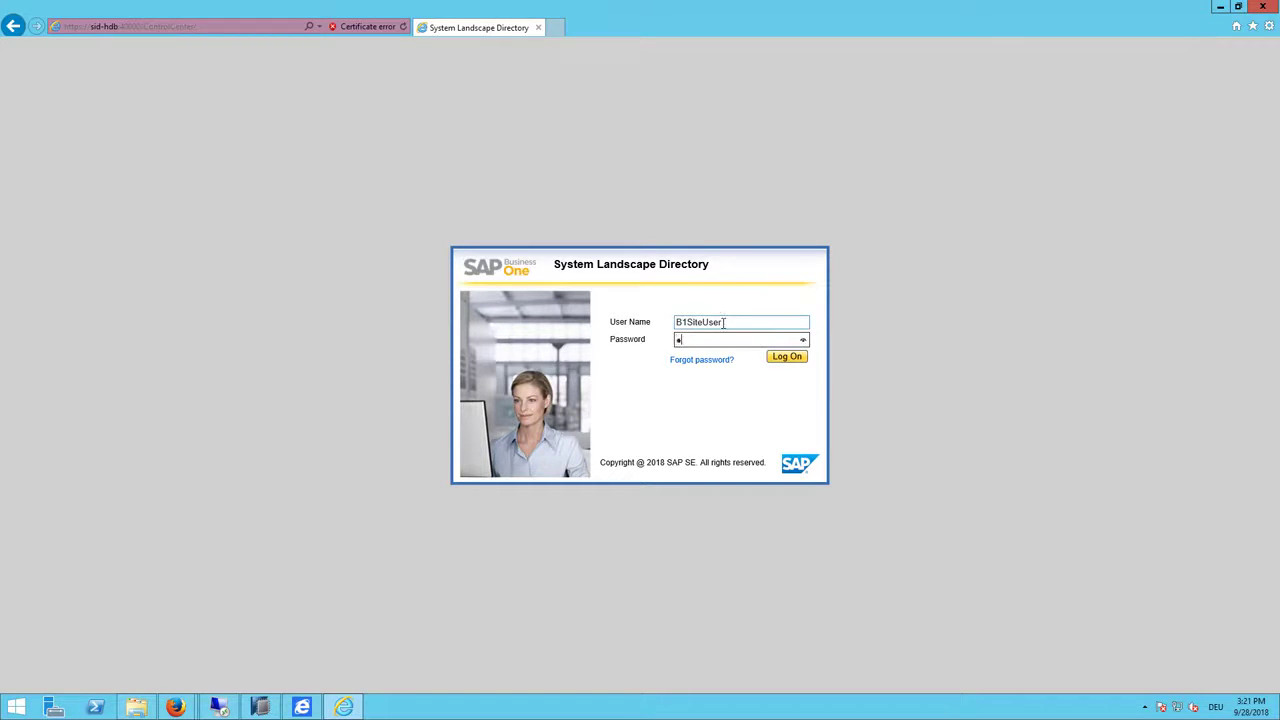
{"action": "type", "text": "****"}
{"action": "key", "text": "Return"}
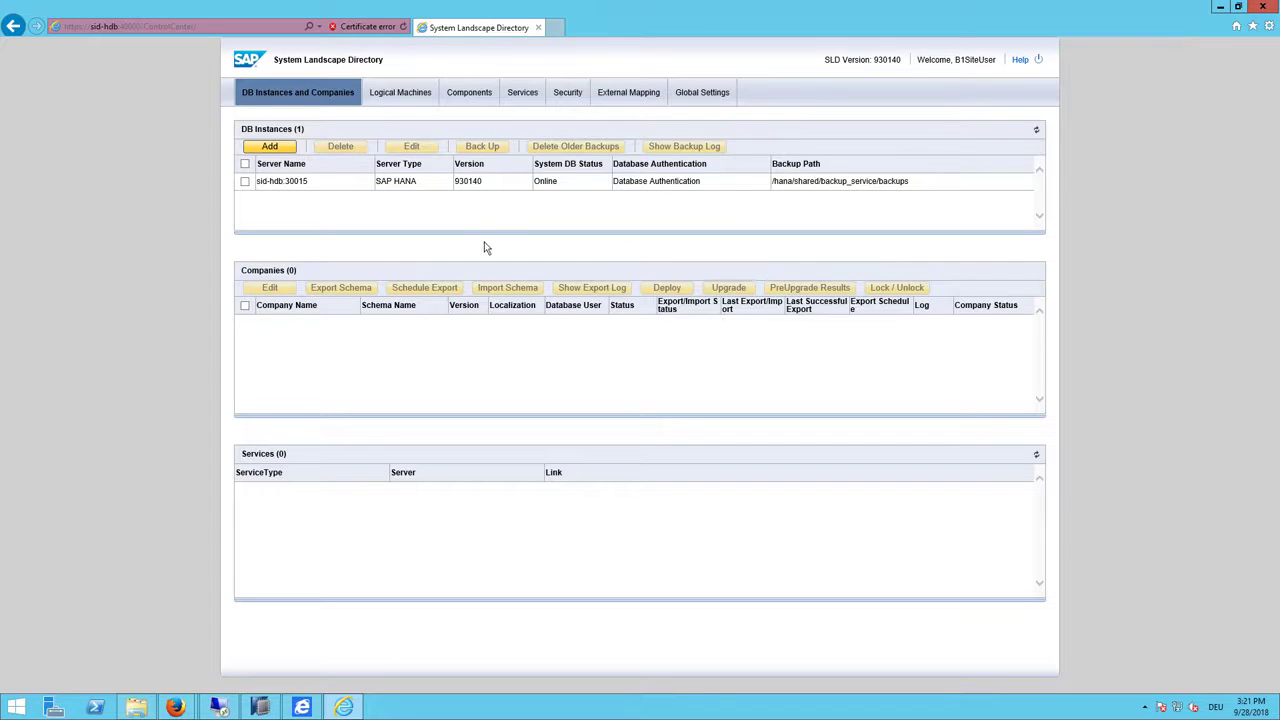
Step: Check the sid-hdb:30015 instance's companies and open Analytics Platform from Services
{"action": "left_click", "coordinate": [337, 183]}
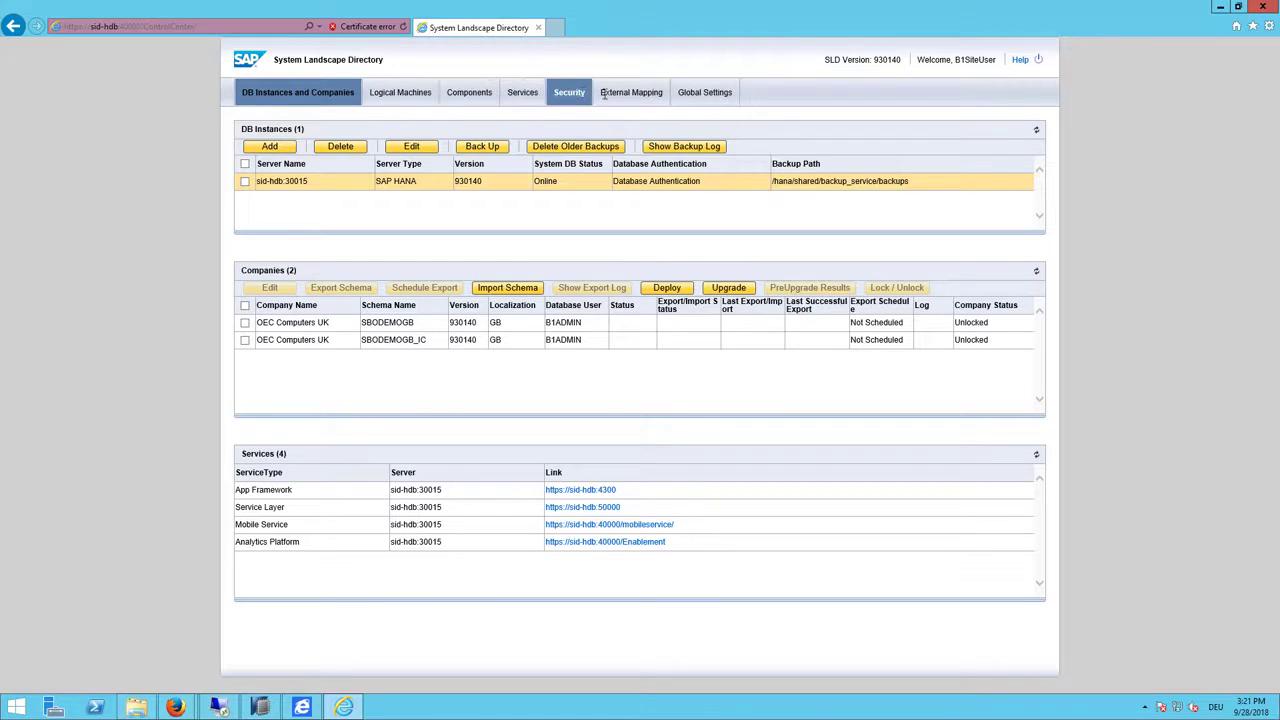
{"action": "left_click", "coordinate": [520, 99]}
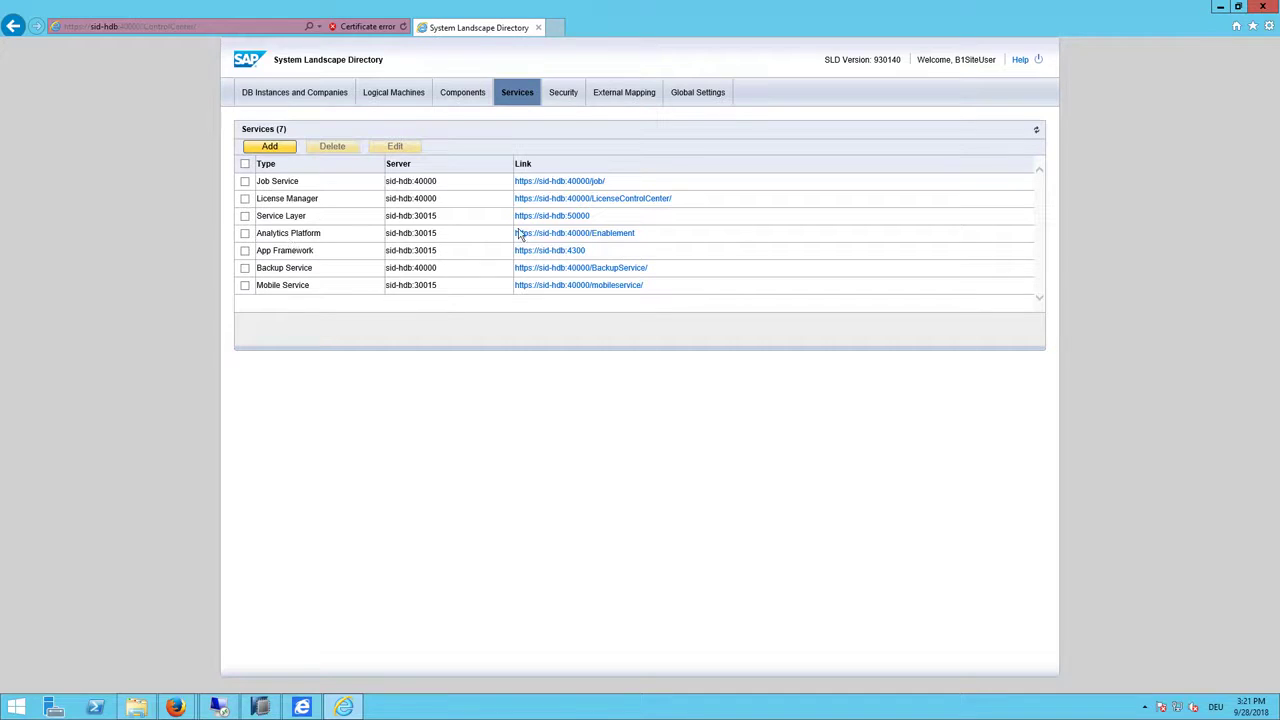
{"action": "left_click", "coordinate": [566, 236]}
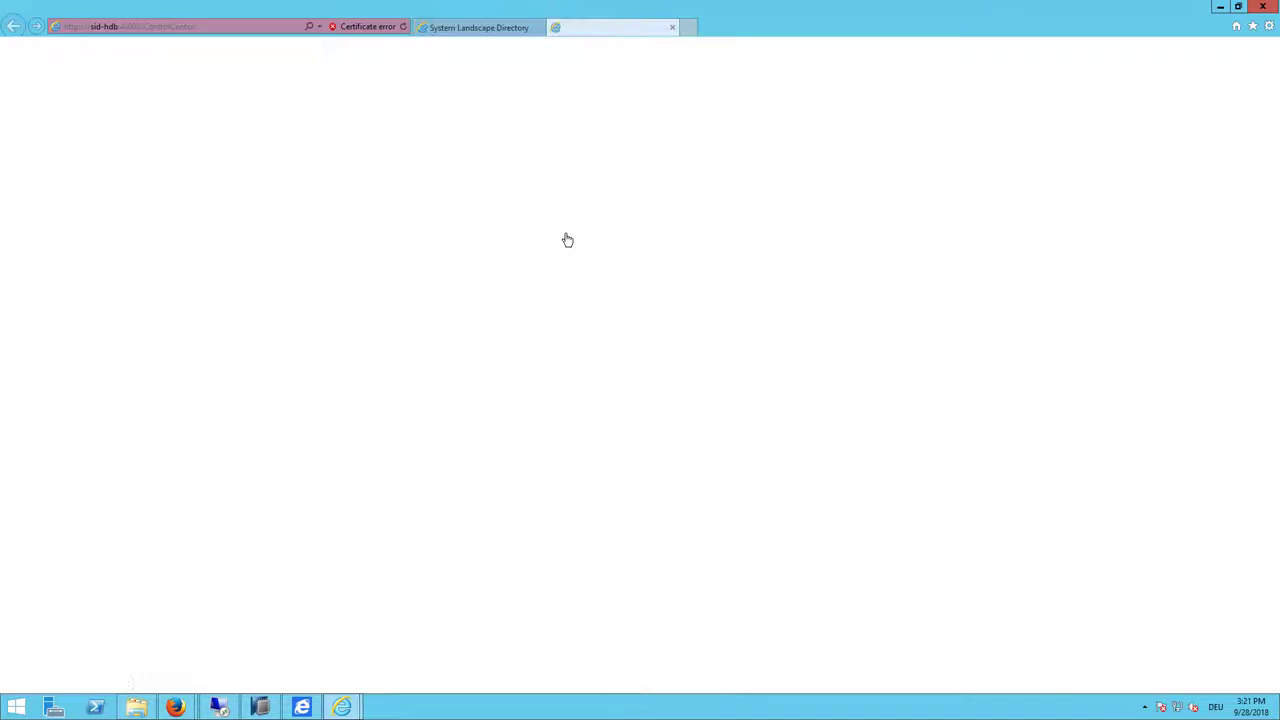
Step: Initialize the OEC Computers UK company (SBODEMOGB_IC) in the Administration Console, then minimize the browser
{"action": "left_click", "coordinate": [198, 213]}
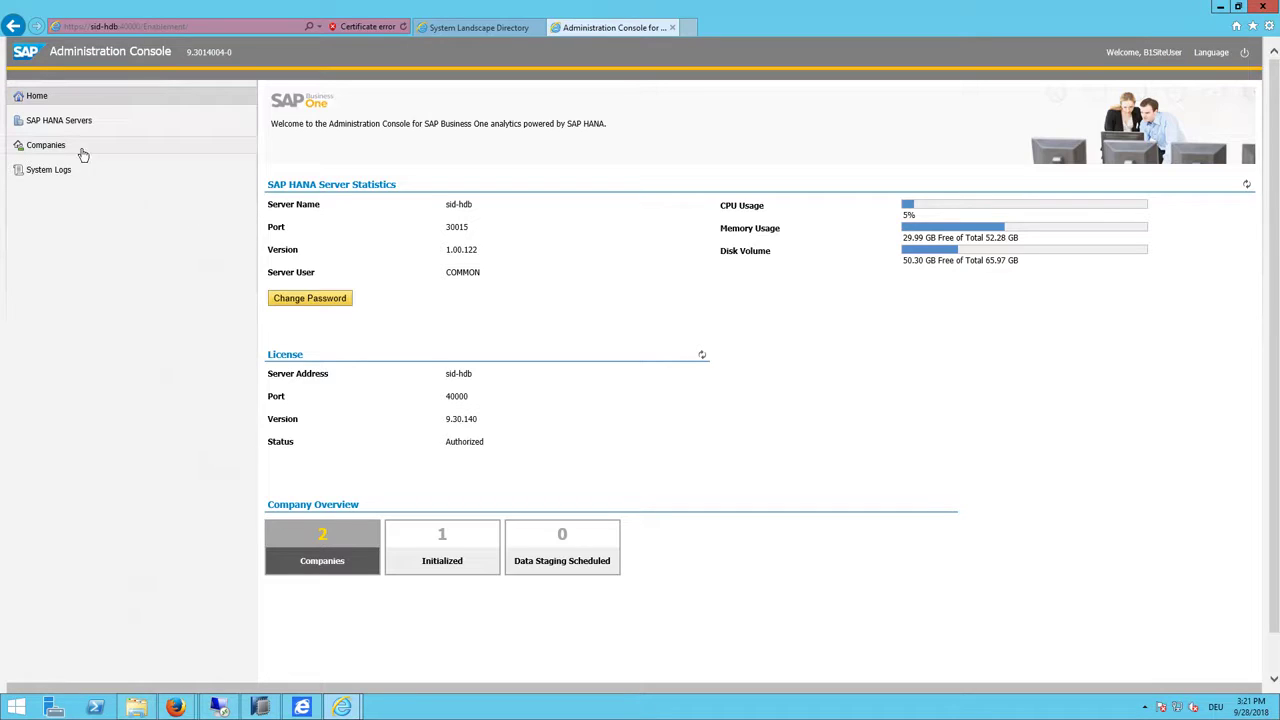
{"action": "left_click", "coordinate": [62, 149]}
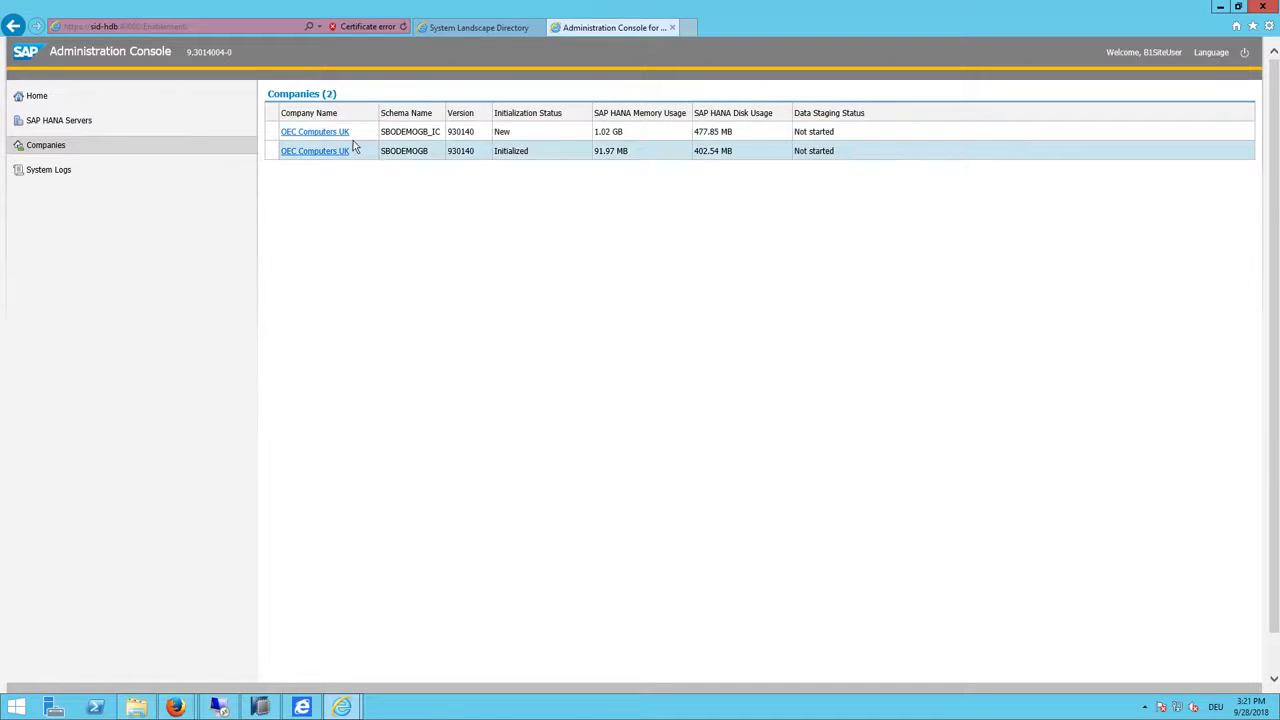
{"action": "left_click", "coordinate": [315, 132]}
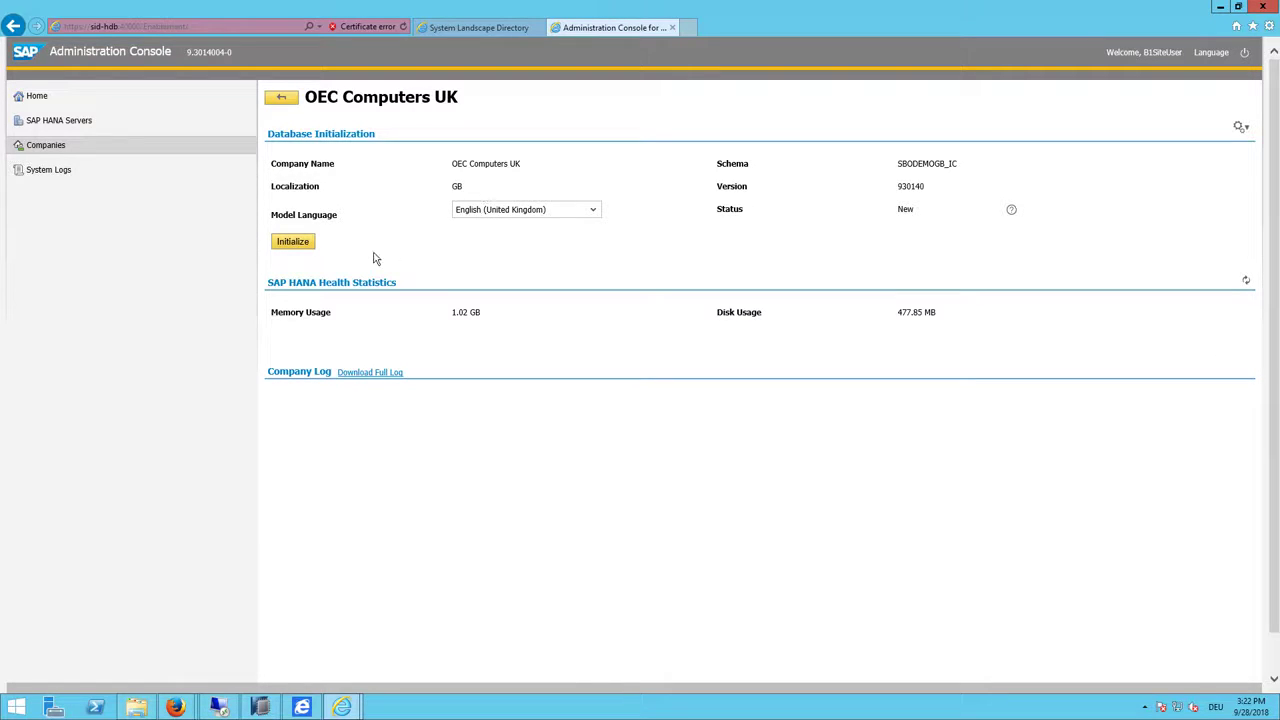
{"action": "left_click", "coordinate": [285, 244]}
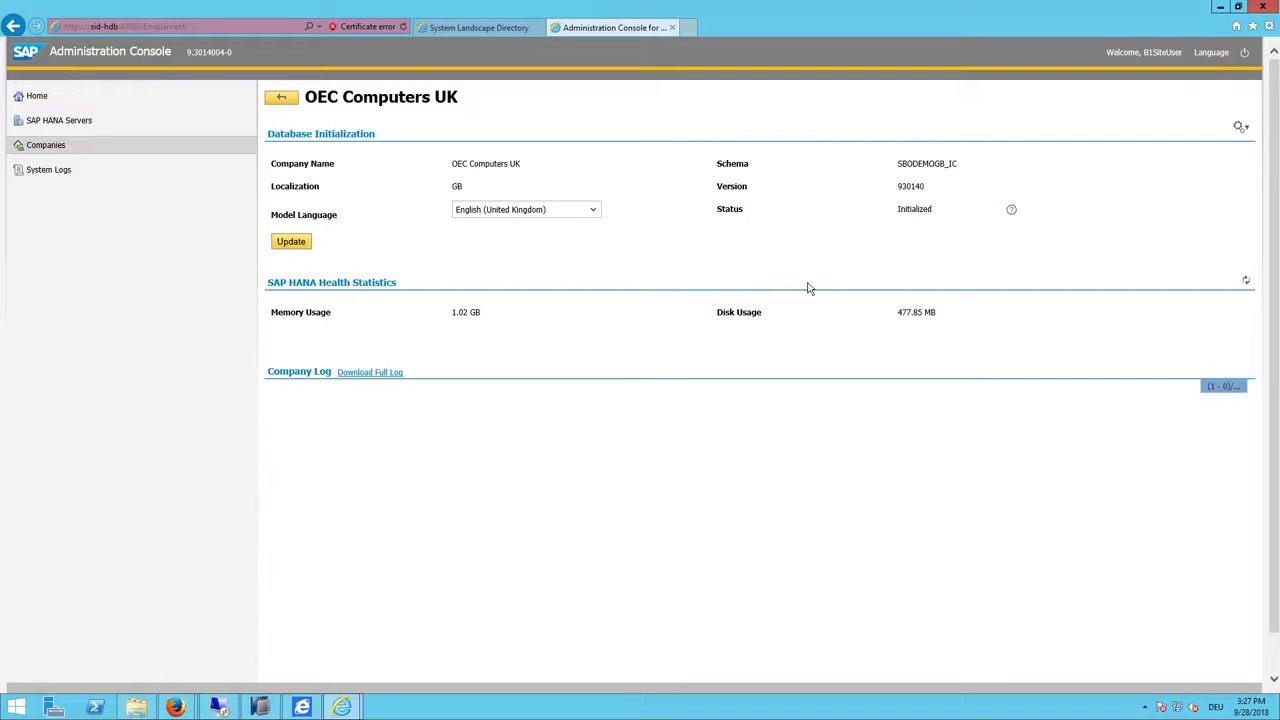
{"action": "left_click", "coordinate": [1220, 7]}
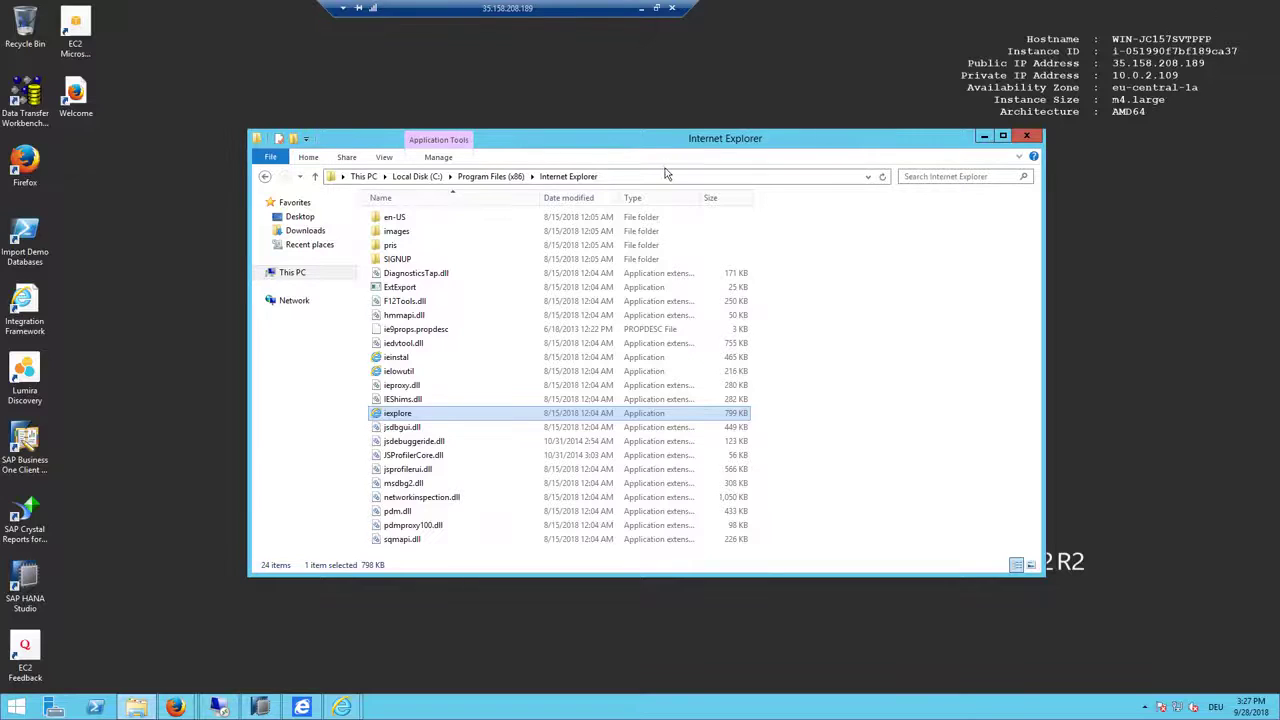
Step: Launch the SAP Business One client and choose the SBODEMOGB_IC company database
{"action": "left_click", "coordinate": [18, 458]}
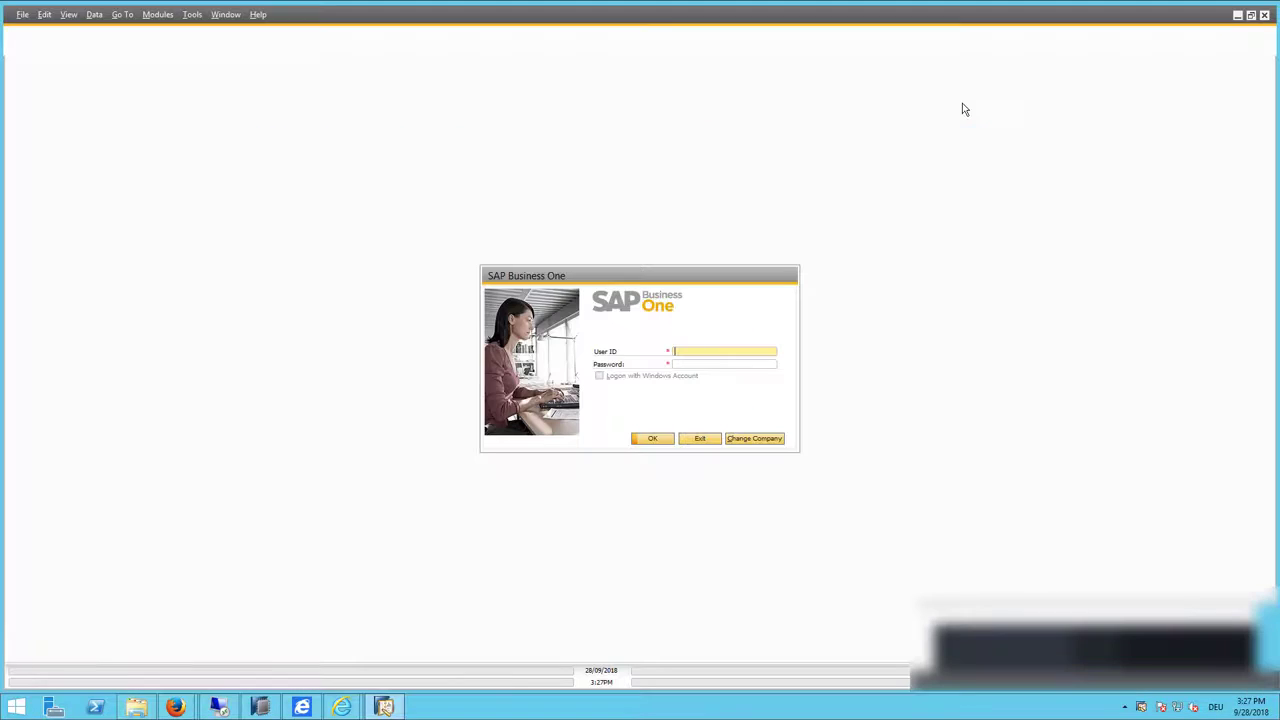
{"action": "left_click", "coordinate": [757, 440]}
{"action": "left_click", "coordinate": [578, 374]}
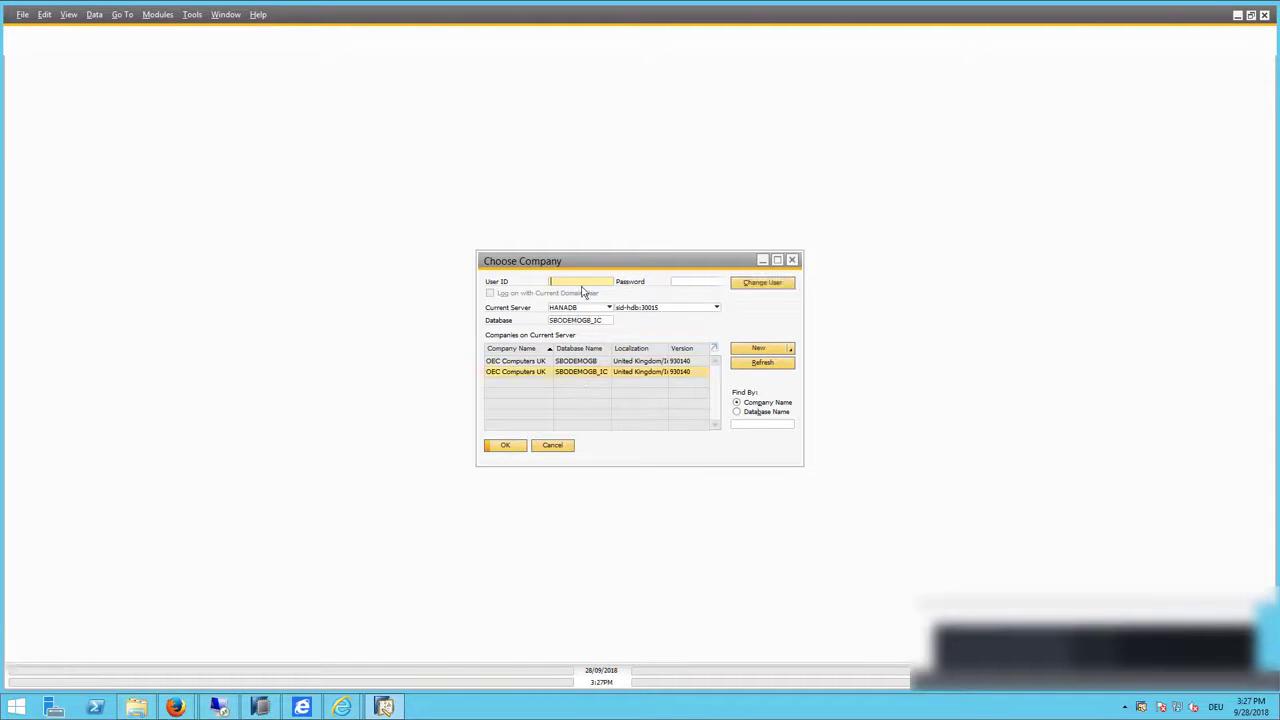
Step: Log in with the user ID and password, retyping the password after the first attempt
{"action": "type", "text": "manager"}
{"action": "key", "text": "Tab"}
{"action": "type", "text": "••••"}
{"action": "key", "text": "Return"}
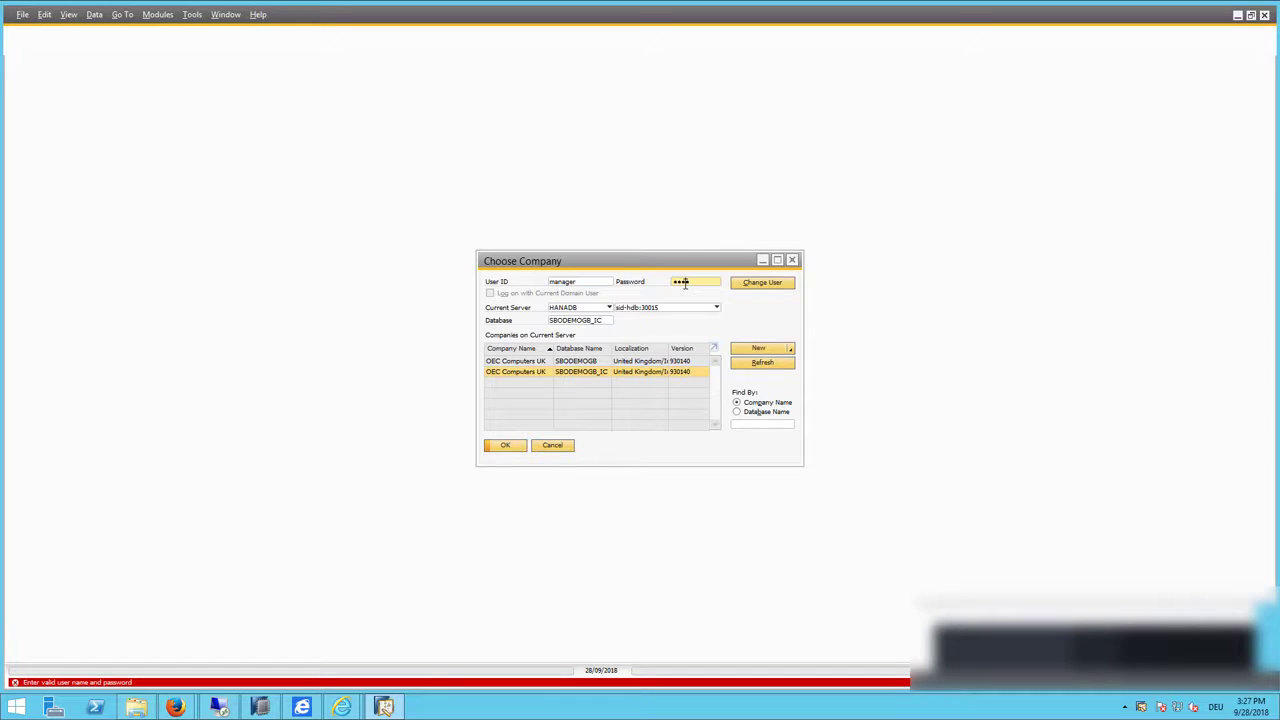
{"action": "double_click", "coordinate": [684, 284]}
{"action": "type", "text": "manager"}
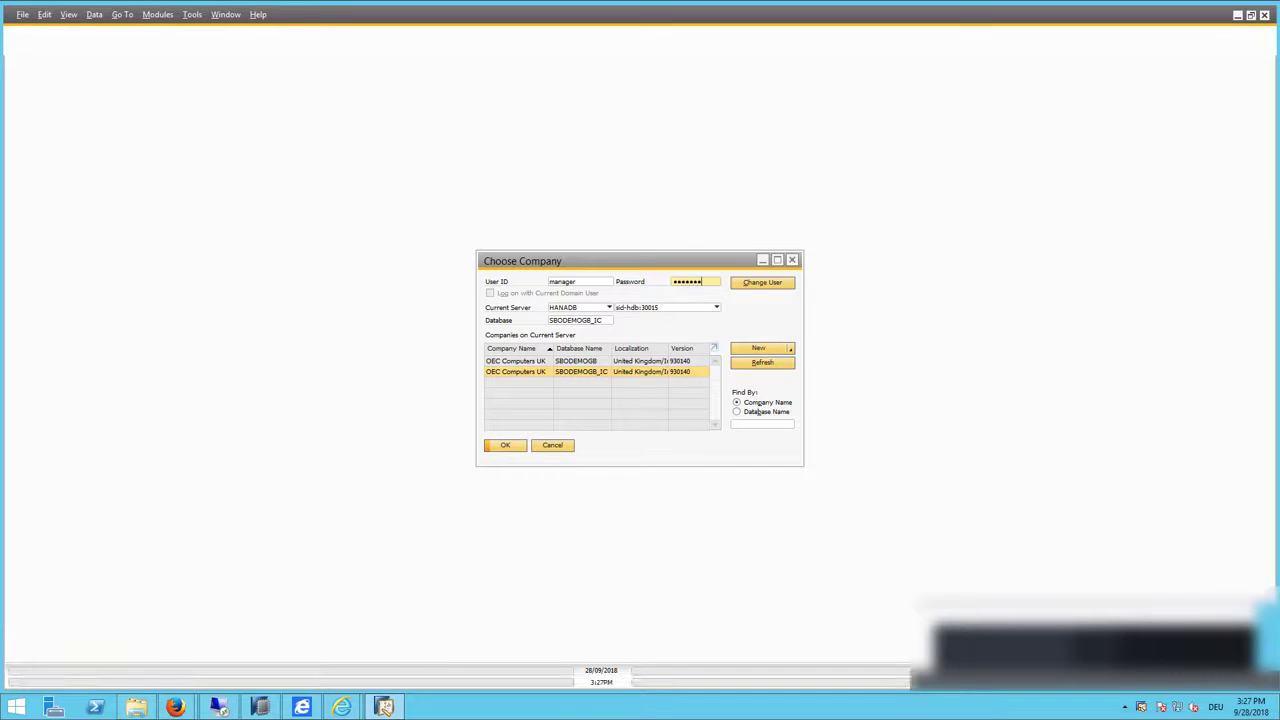
{"action": "key", "text": "Return"}
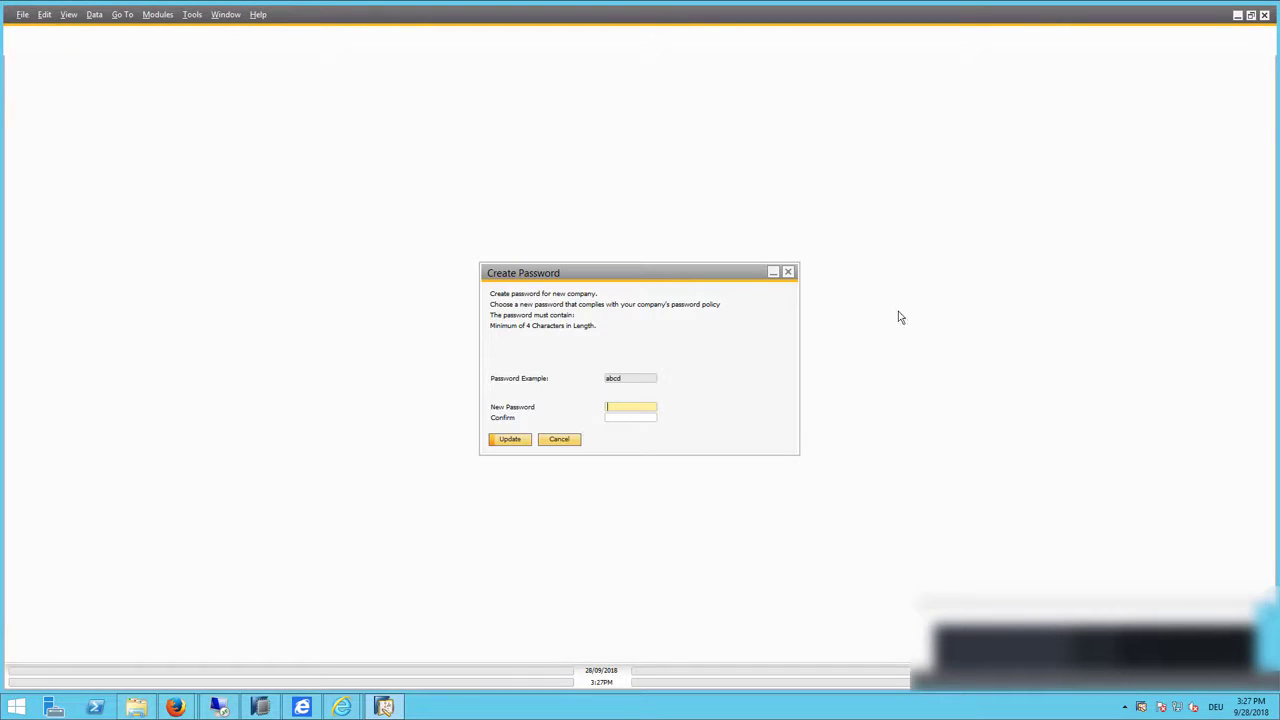
Step: Set and confirm a new password, skip recurring postings, and open the data lookup search
{"action": "type", "text": "manager1"}
{"action": "key", "text": "Tab"}
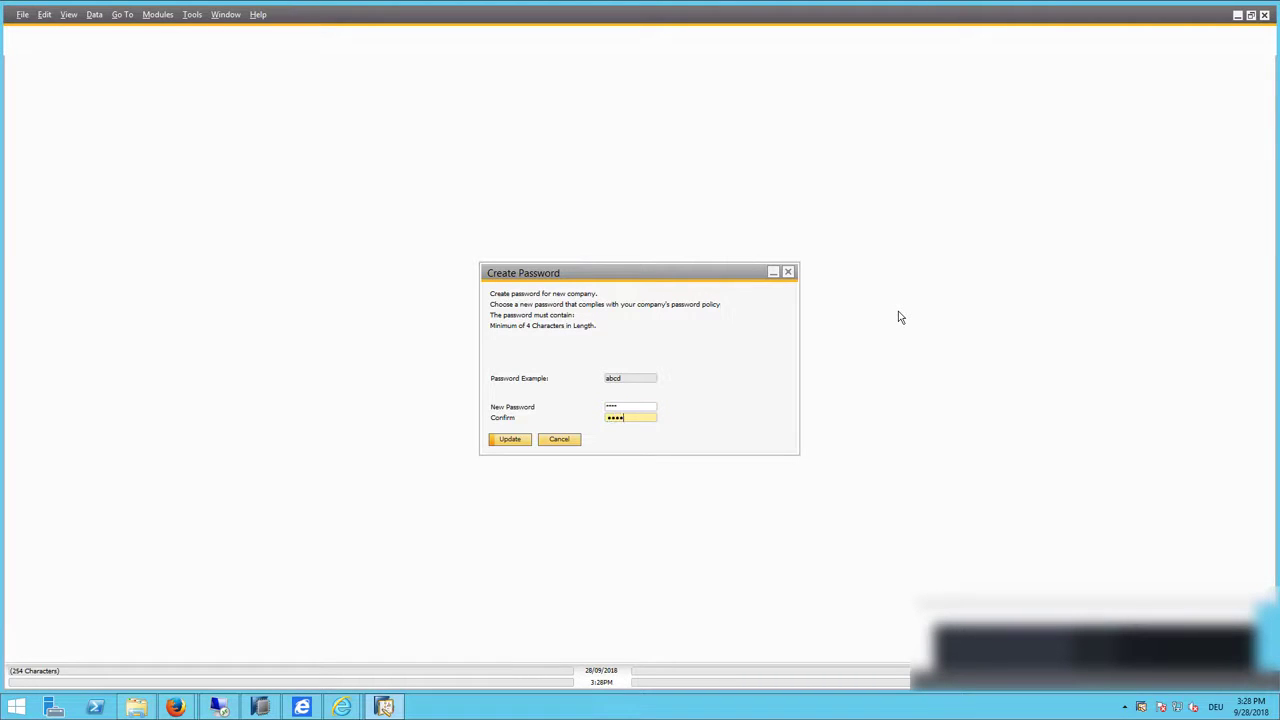
{"action": "type", "text": "manager1"}
{"action": "key", "text": "Return"}
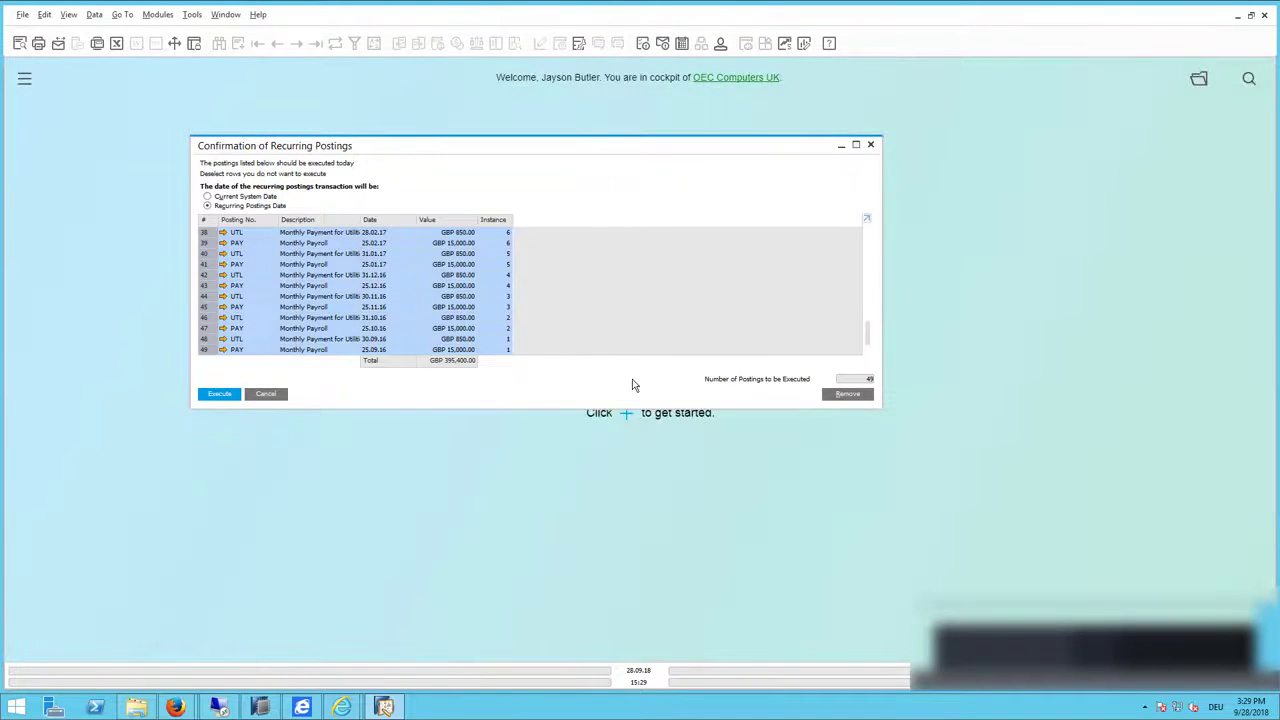
{"action": "left_click", "coordinate": [272, 397]}
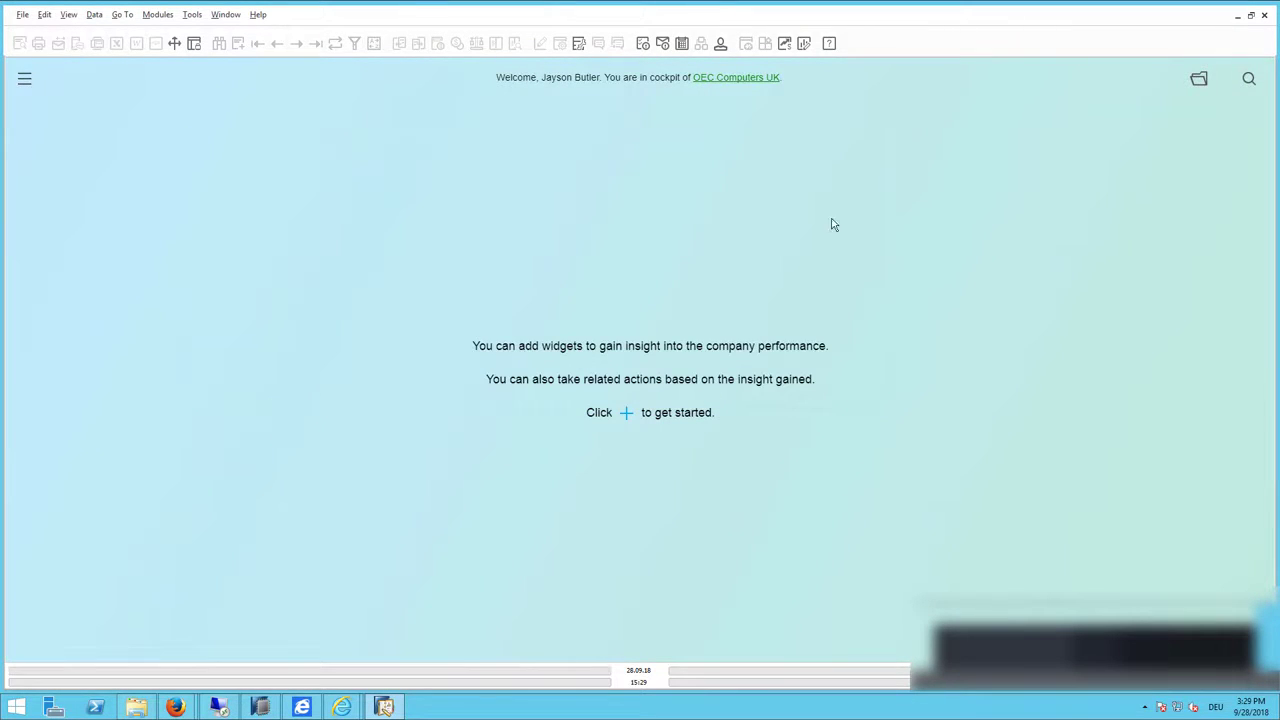
{"action": "left_click", "coordinate": [1249, 78]}
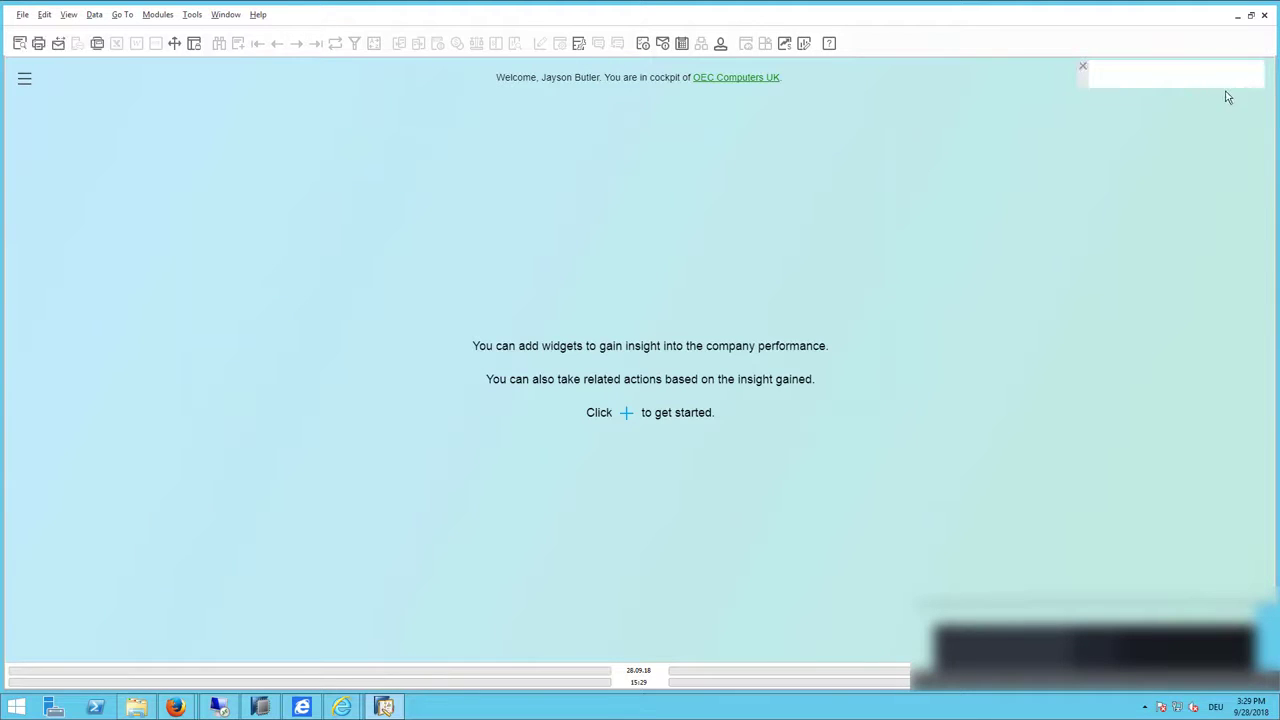